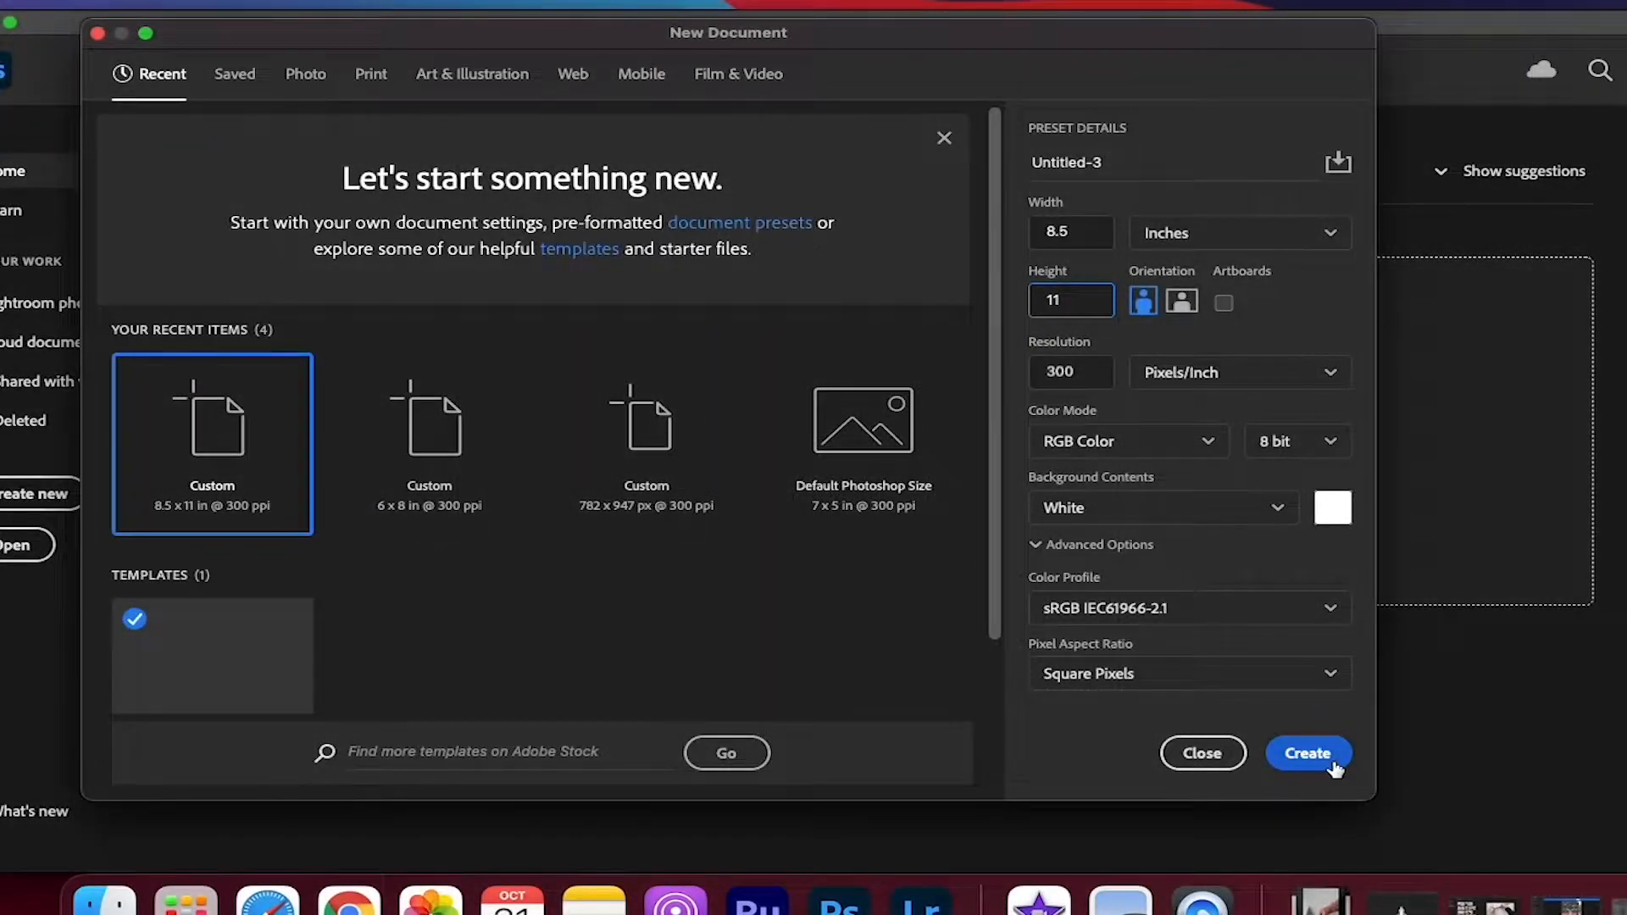
# Create an 8.5 x 11 inch, 300 pixels/inch RGB document with a white background, and close the Untitled-2 document
pyautogui.click(1303, 752)
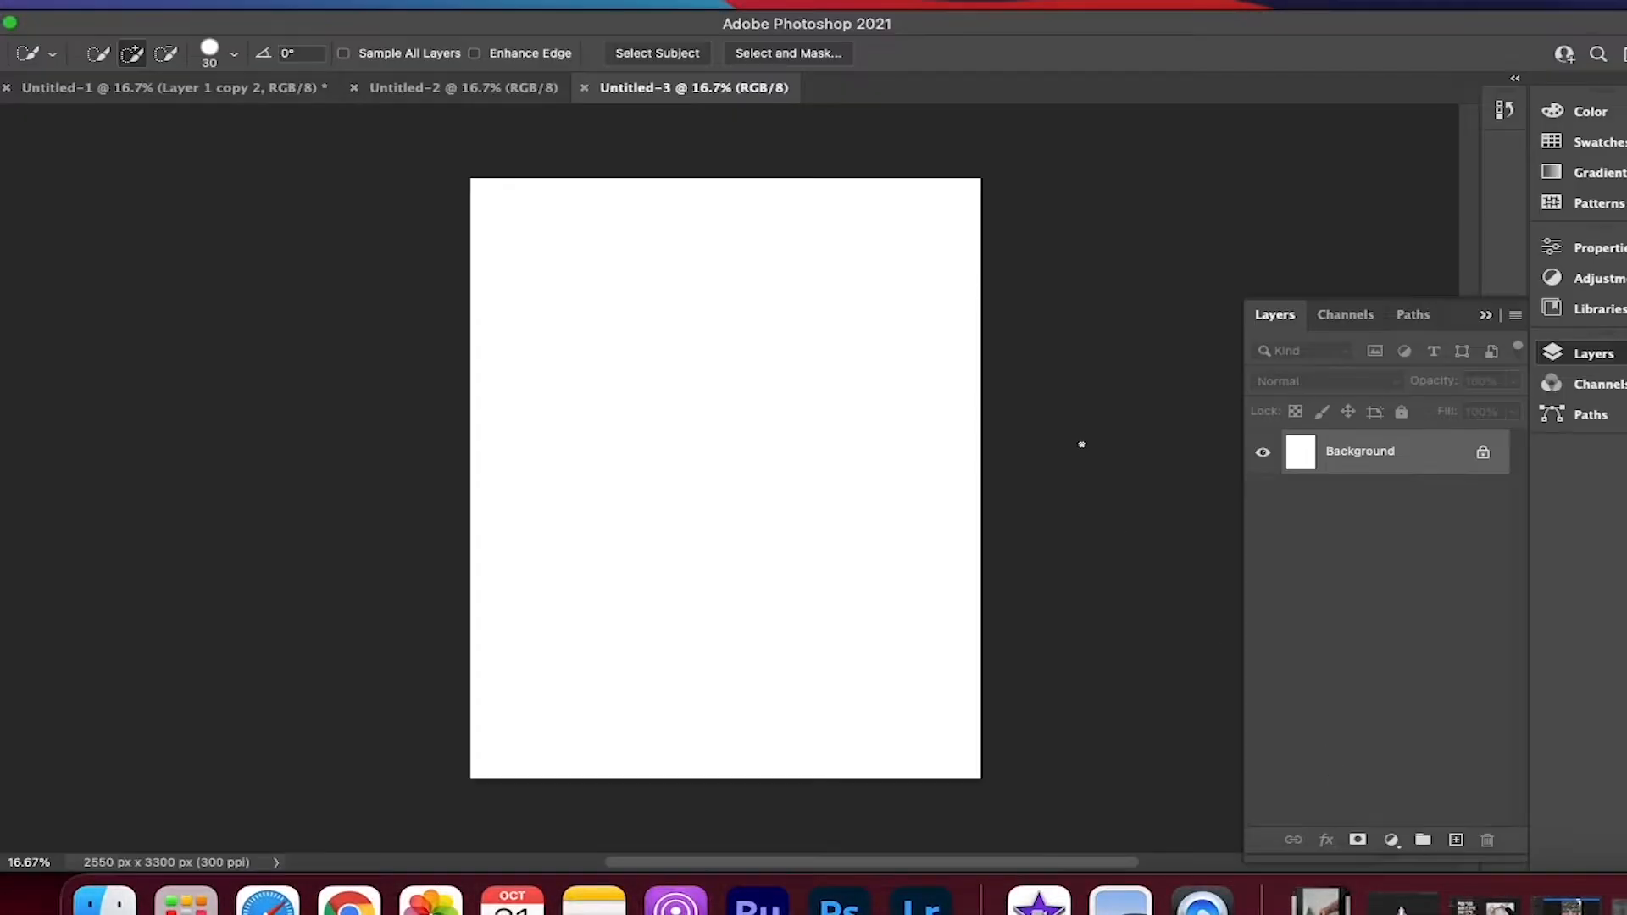
pyautogui.click(556, 91)
pyautogui.click(354, 87)
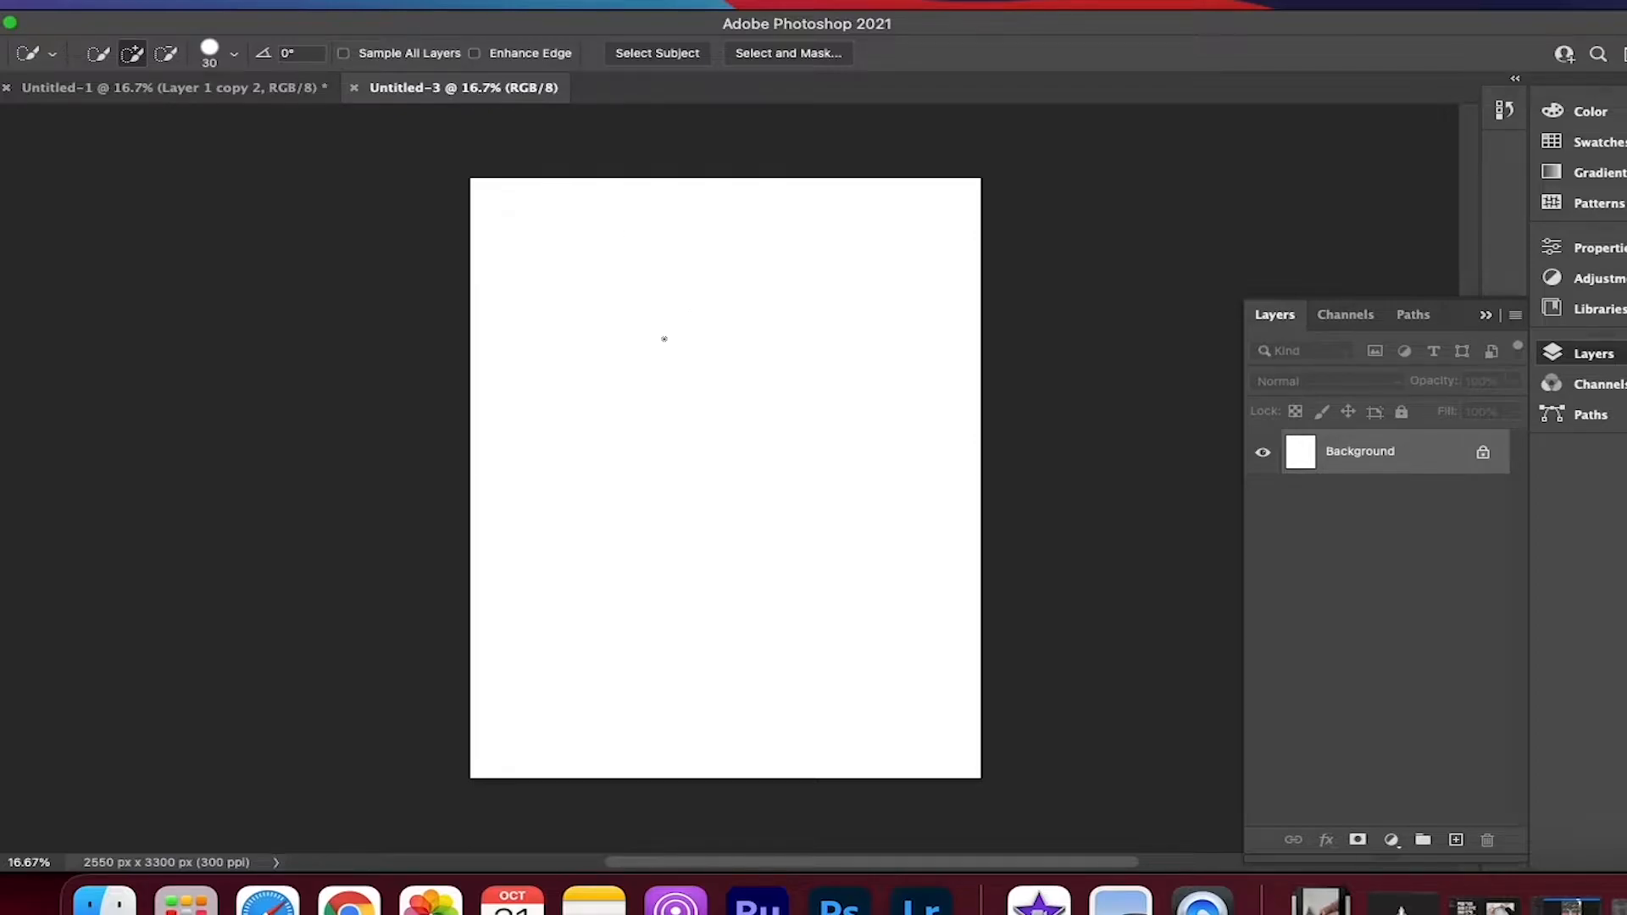
# Place the IMG_0060 photo from the desktop into the new document at its fitted size
pyautogui.press('super+Tab')
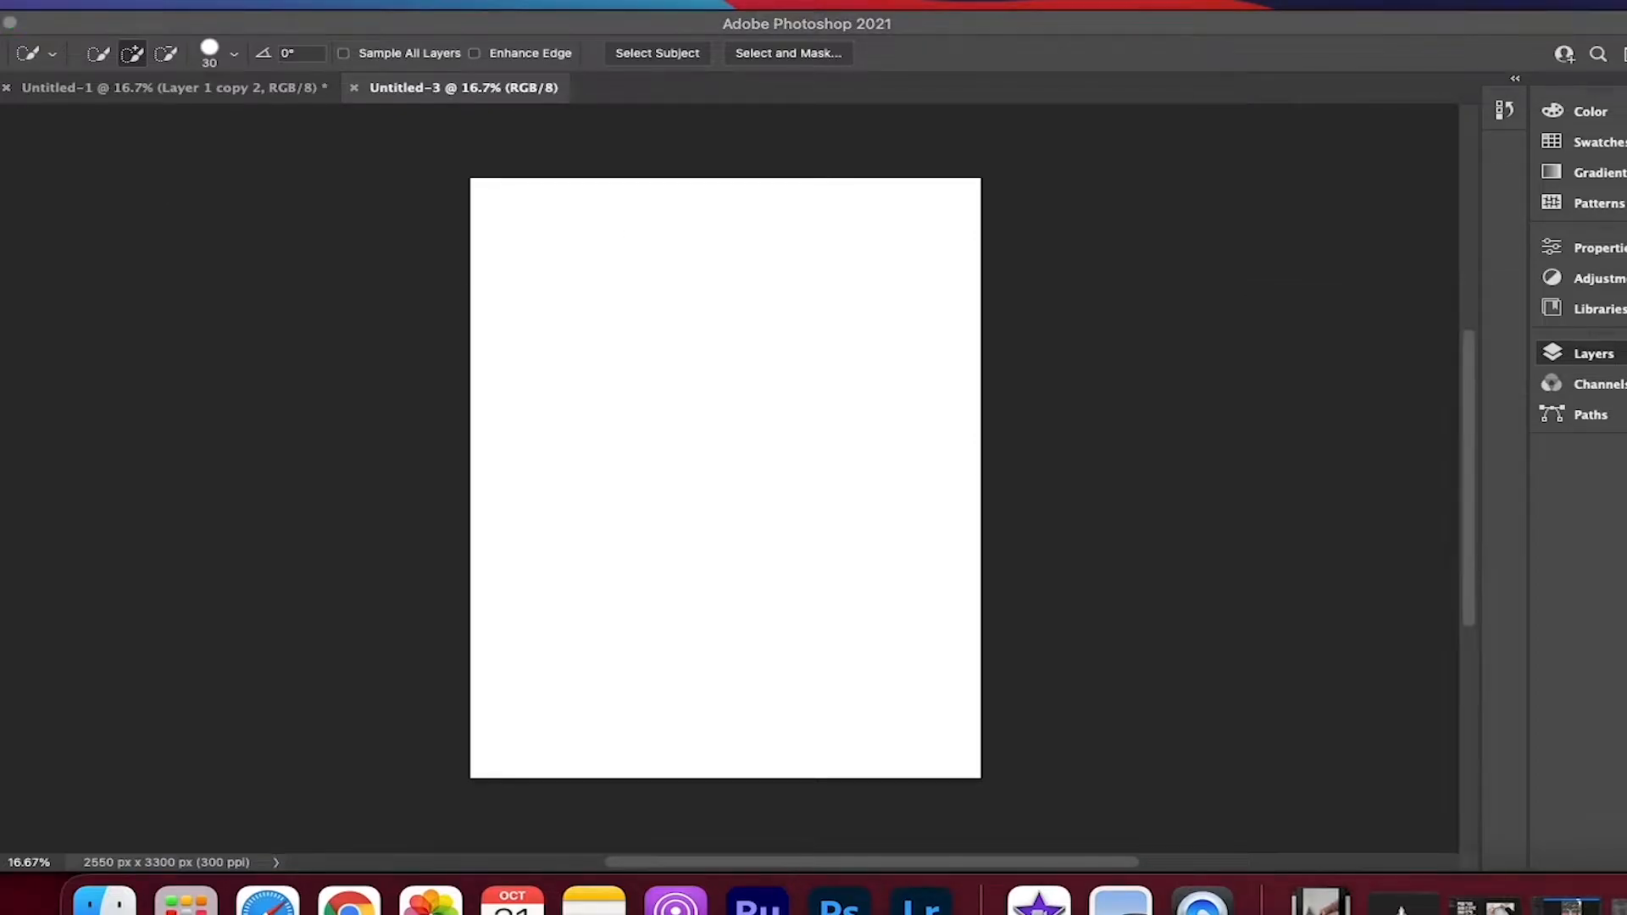
pyautogui.moveTo(1442, 63); pyautogui.dragTo(683, 331)
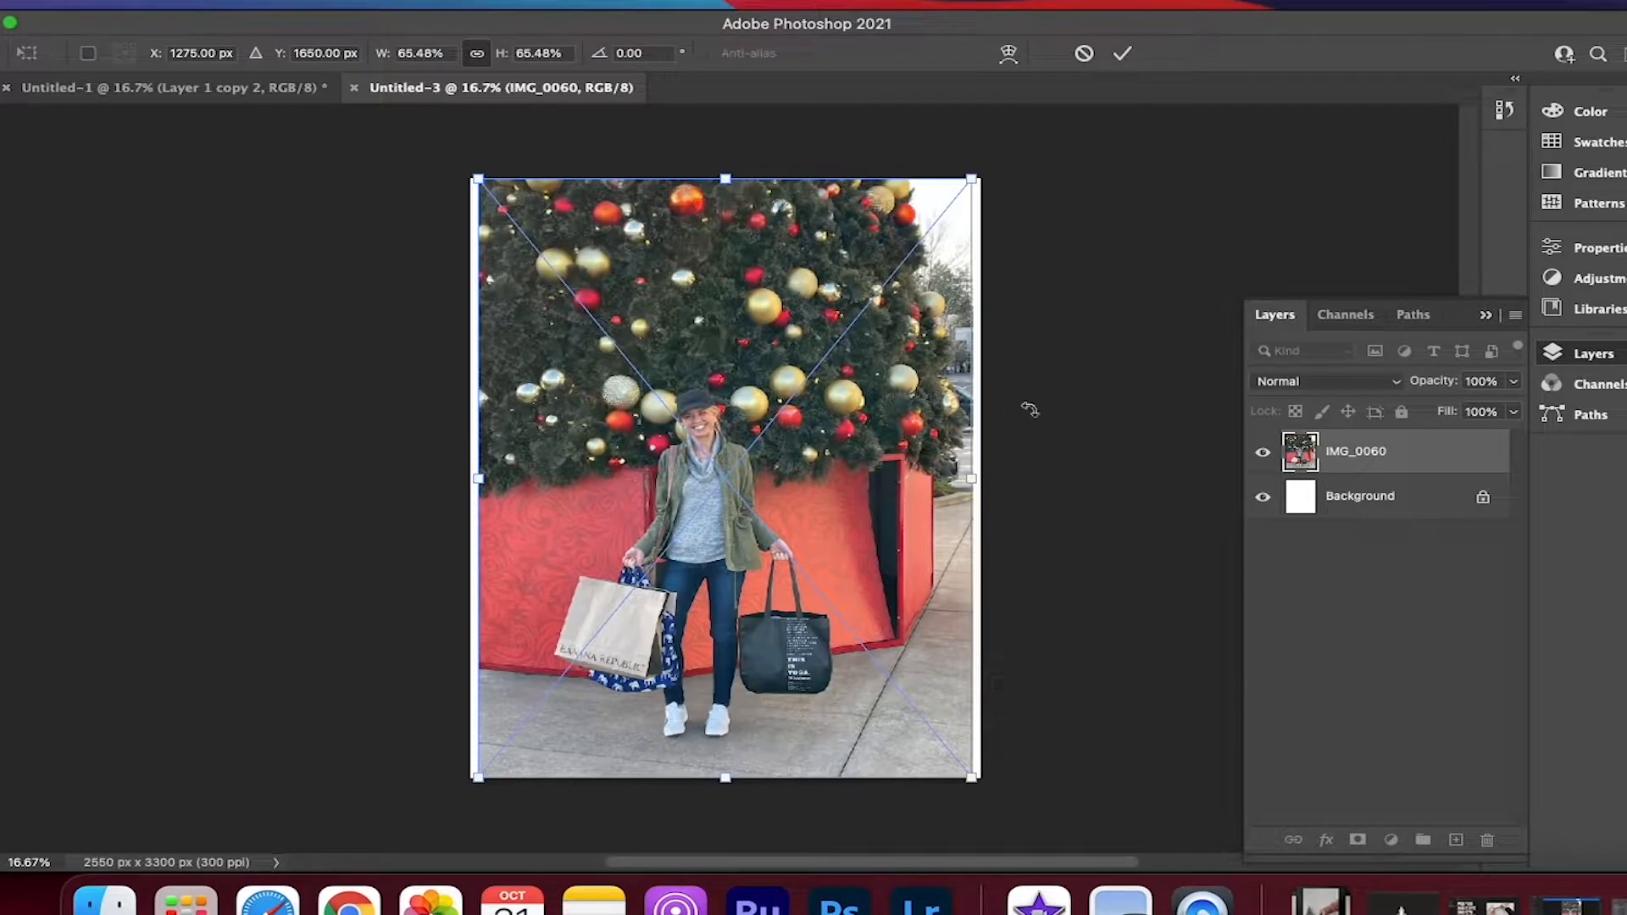
pyautogui.press('Return')
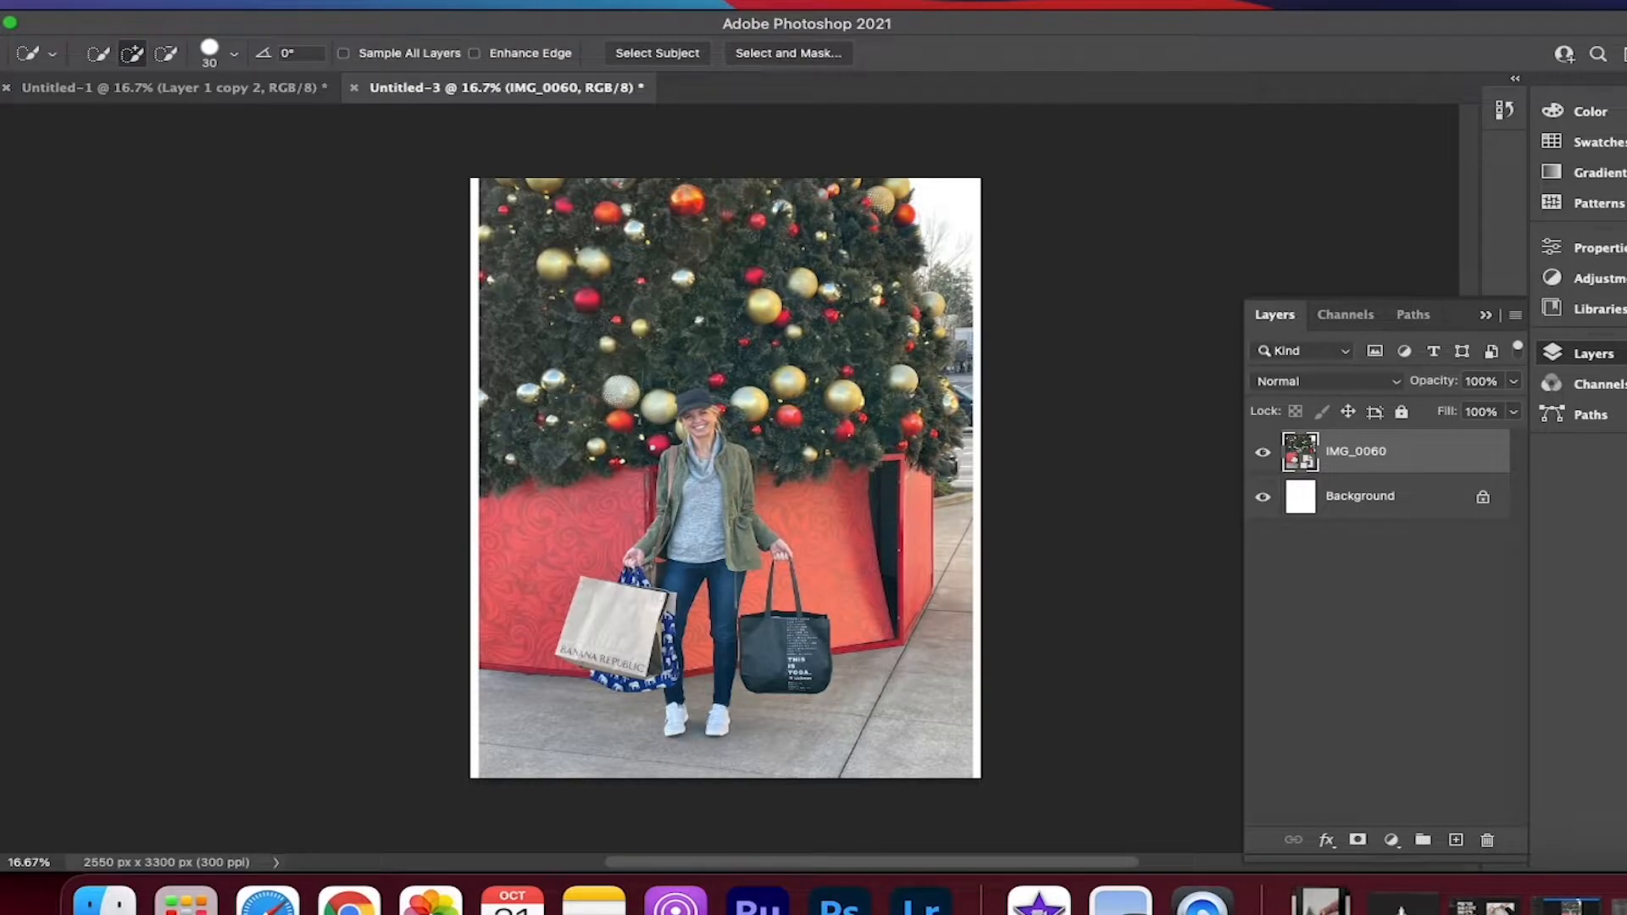
# Select the woman and her shopping bags in the photo with the Quick Selection tool
pyautogui.rightClick(1, 202)
pyautogui.click(57, 225)
pyautogui.moveTo(675, 716)
pyautogui.mouseDown()
pyautogui.moveTo(655, 648)
pyautogui.moveTo(576, 649)
pyautogui.mouseUp()
pyautogui.moveTo(621, 595)
pyautogui.mouseDown()
pyautogui.moveTo(682, 521)
pyautogui.moveTo(707, 413)
pyautogui.moveTo(780, 576)
pyautogui.moveTo(745, 598)
pyautogui.moveTo(797, 597)
pyautogui.moveTo(784, 645)
pyautogui.moveTo(708, 656)
pyautogui.mouseUp()
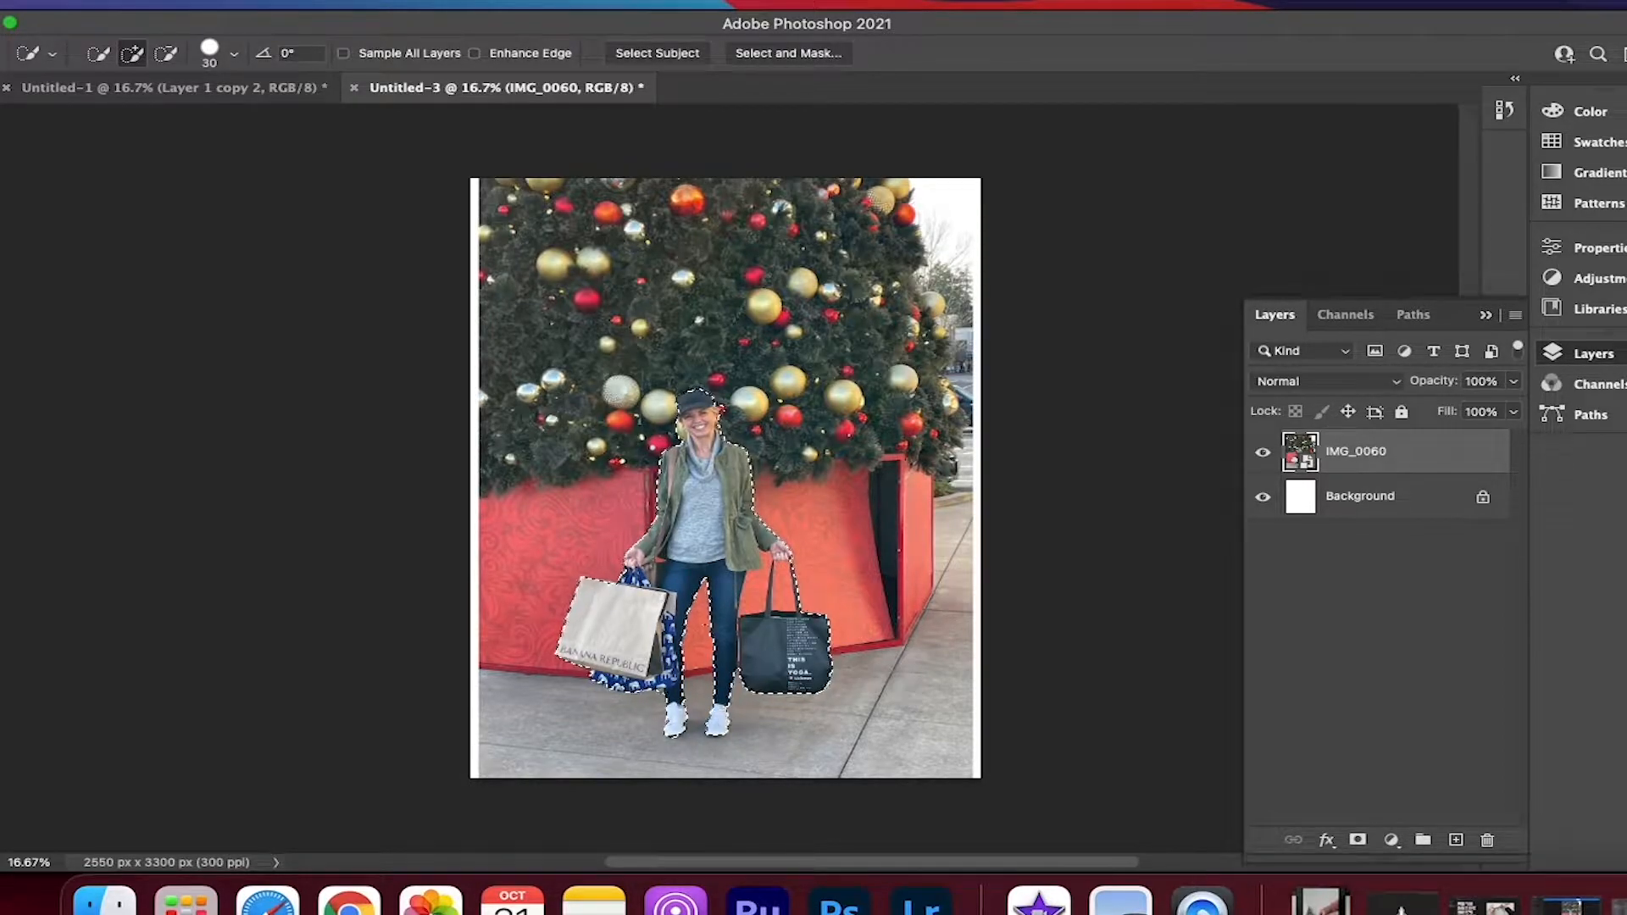
# Subtract the background beside the woman's face and hair from the selection, and check the outline down to the bags
pyautogui.click(168, 54)
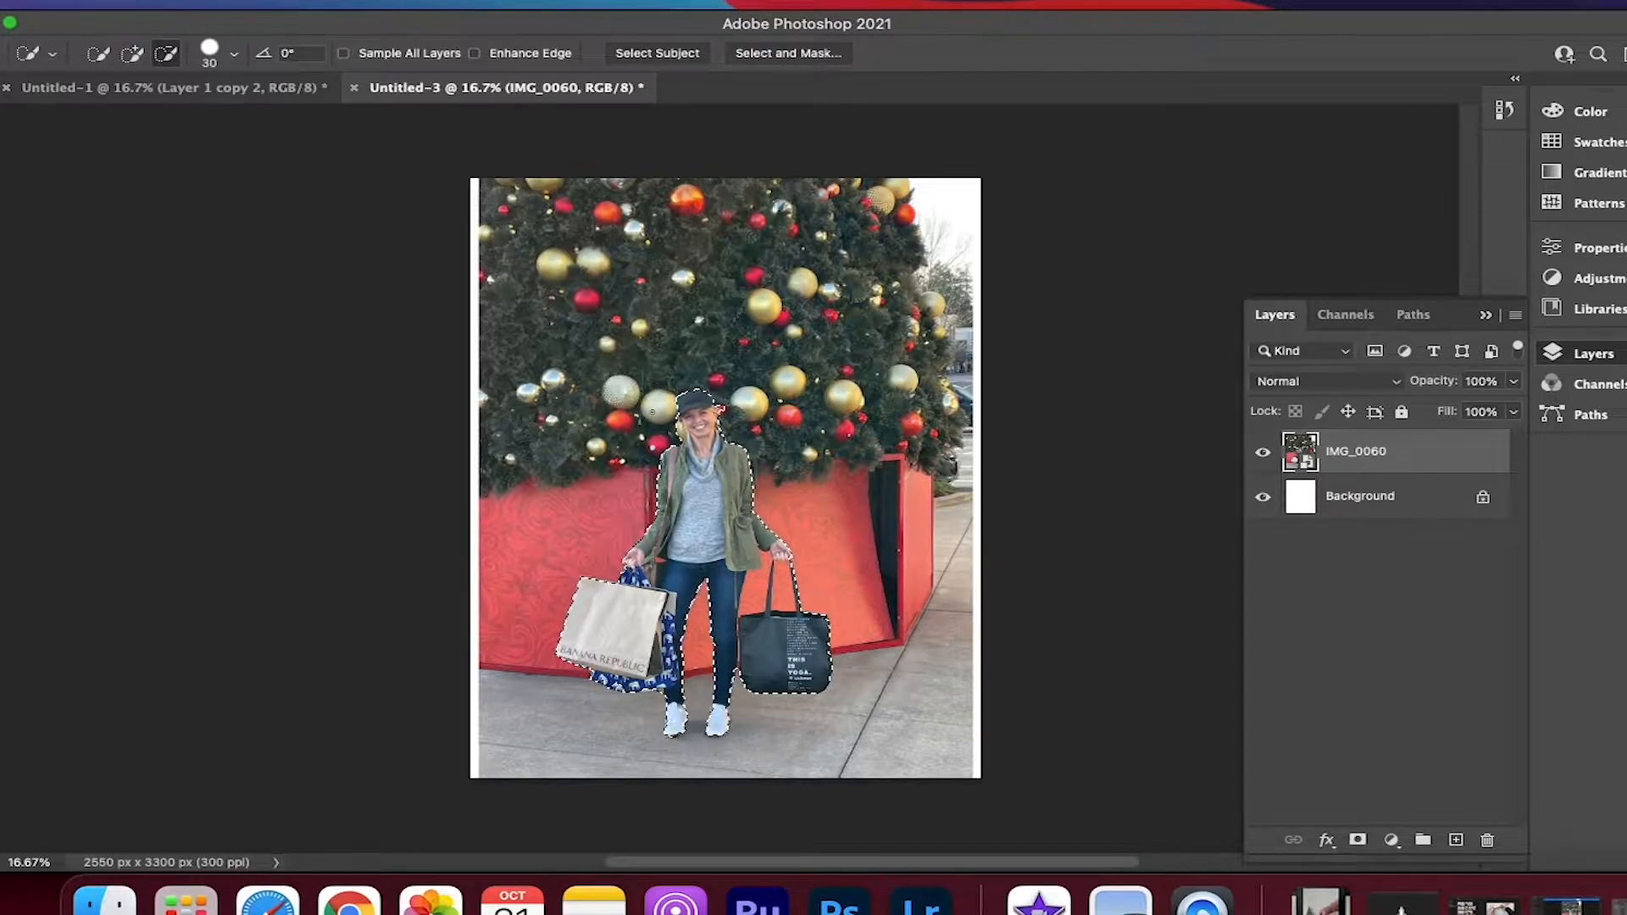
pyautogui.scroll(4, 657, 420)
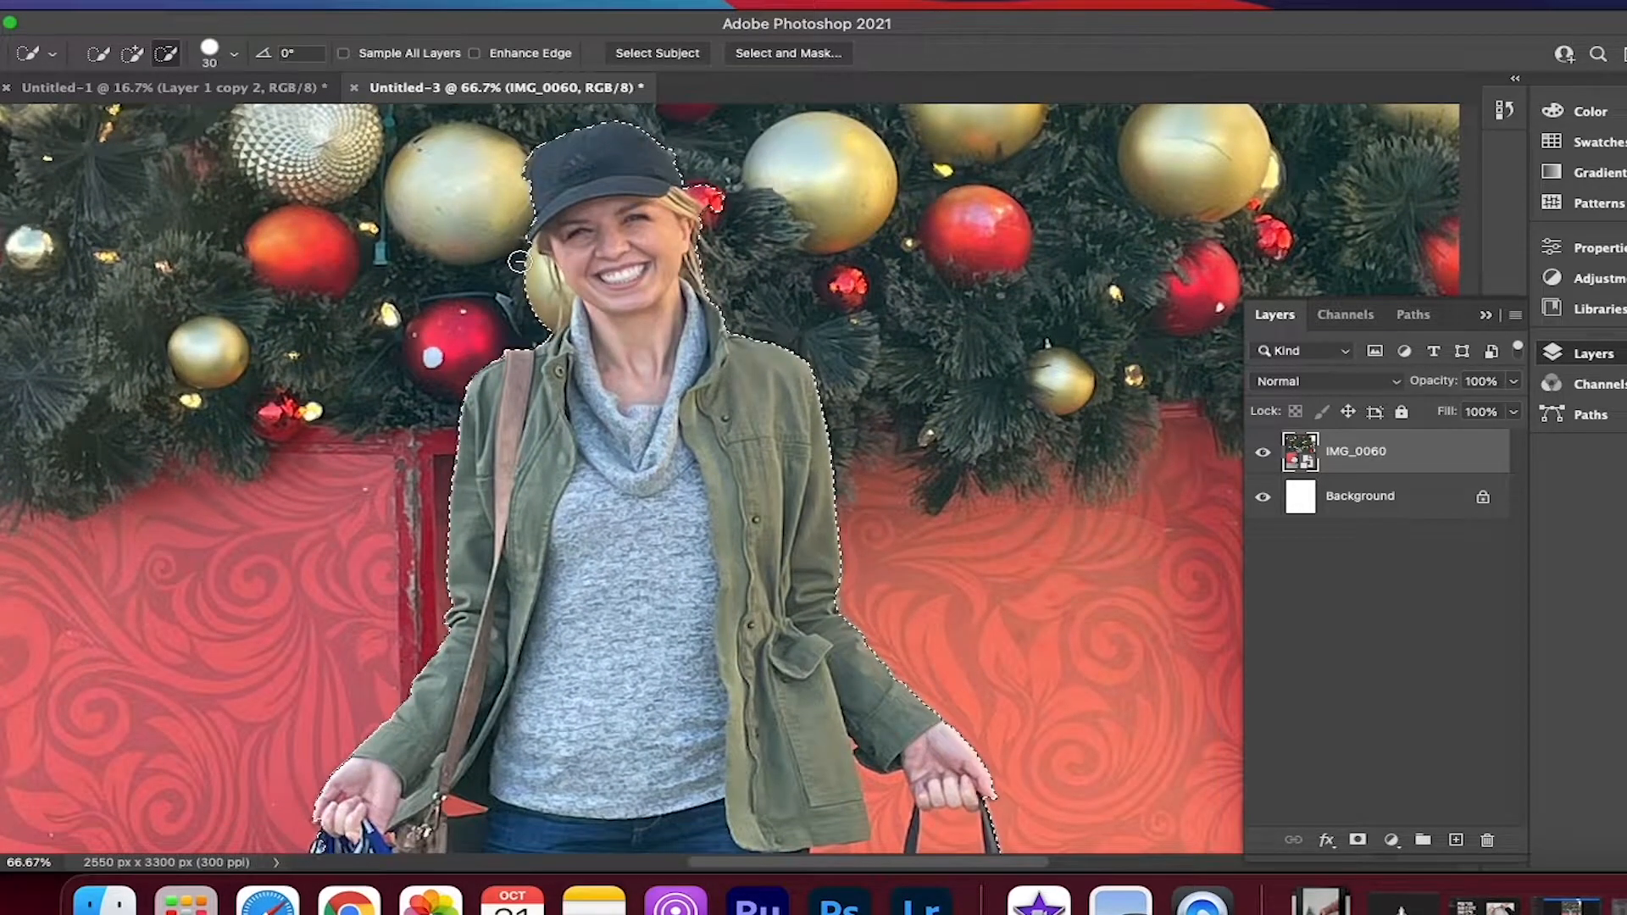
pyautogui.moveTo(529, 261); pyautogui.dragTo(540, 309)
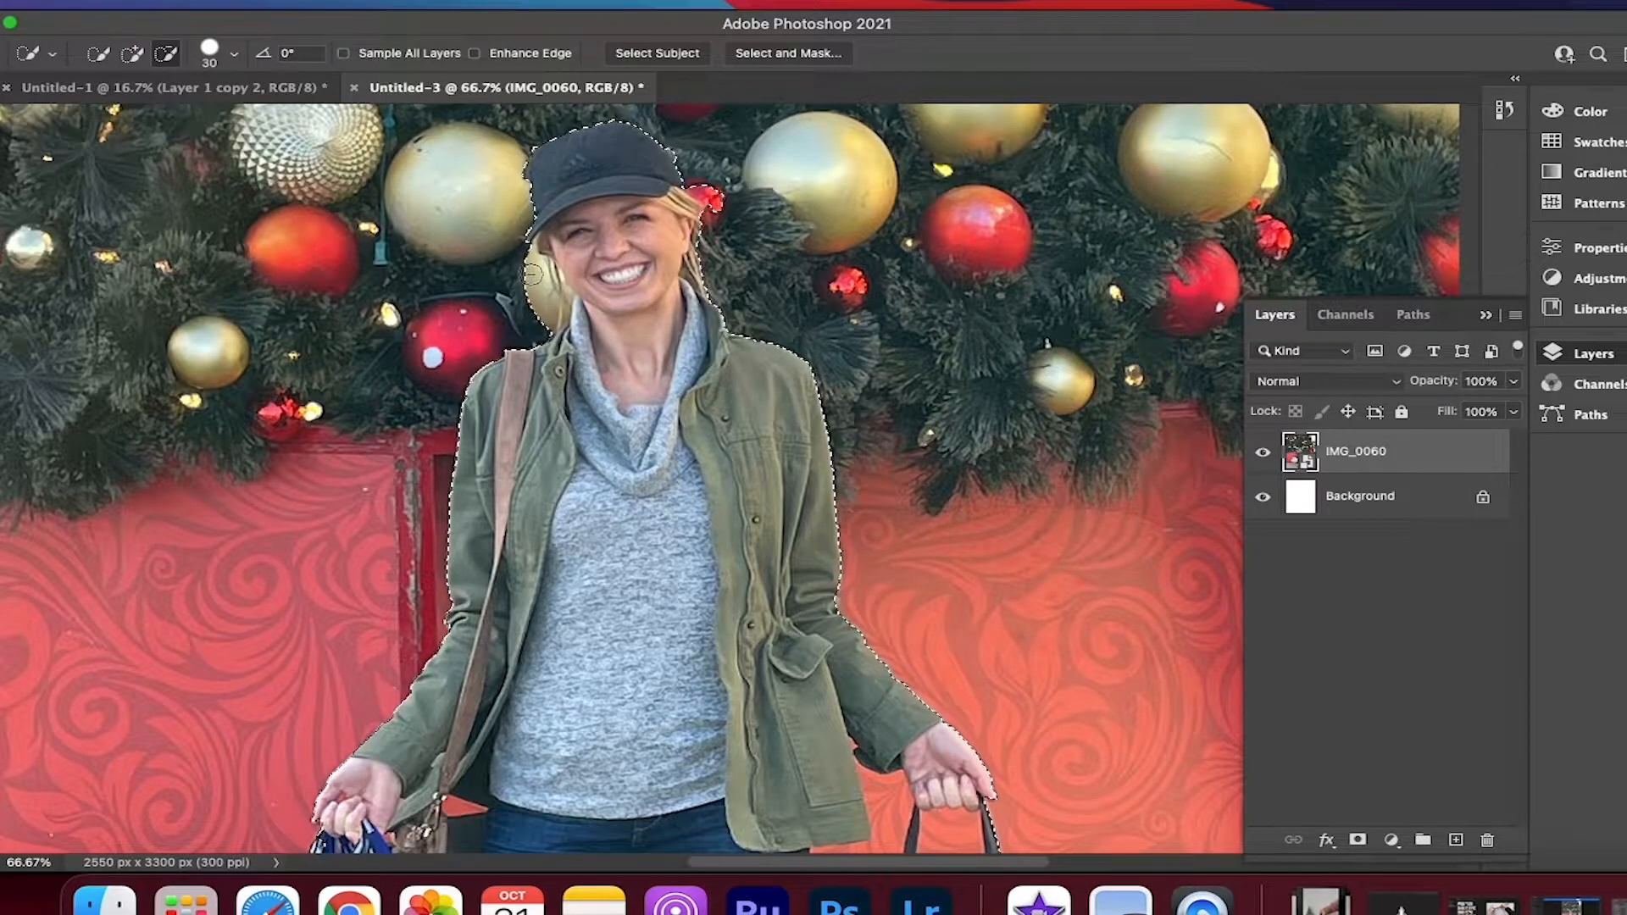
pyautogui.scroll(5, 551, 339)
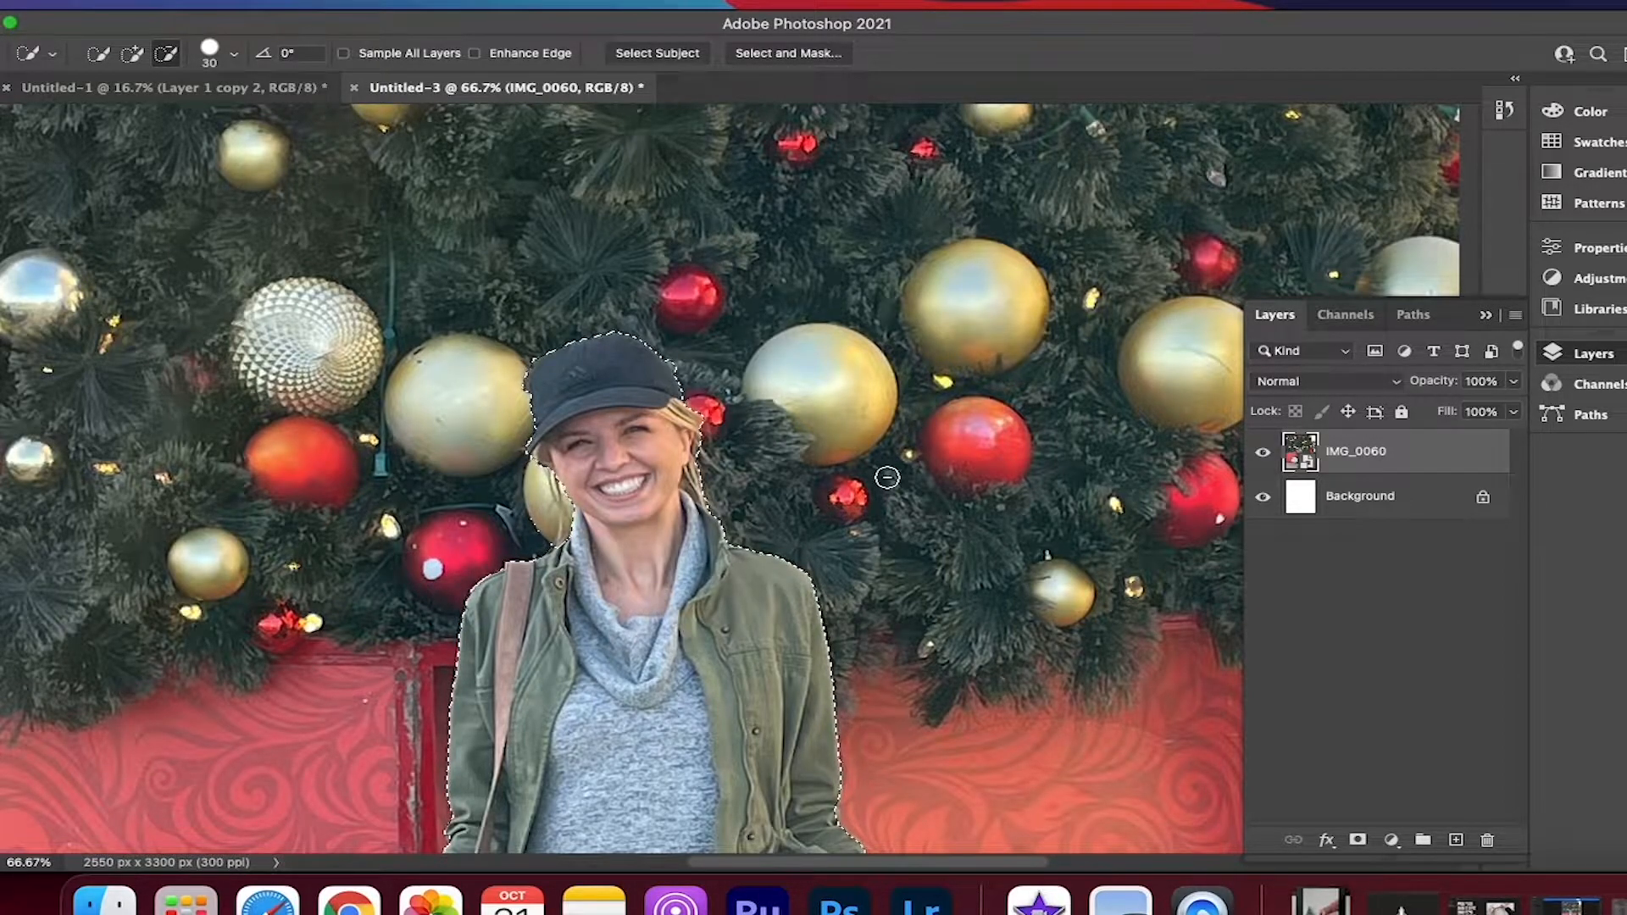
pyautogui.scroll(1, 884, 476)
pyautogui.scroll(-10, 886, 477)
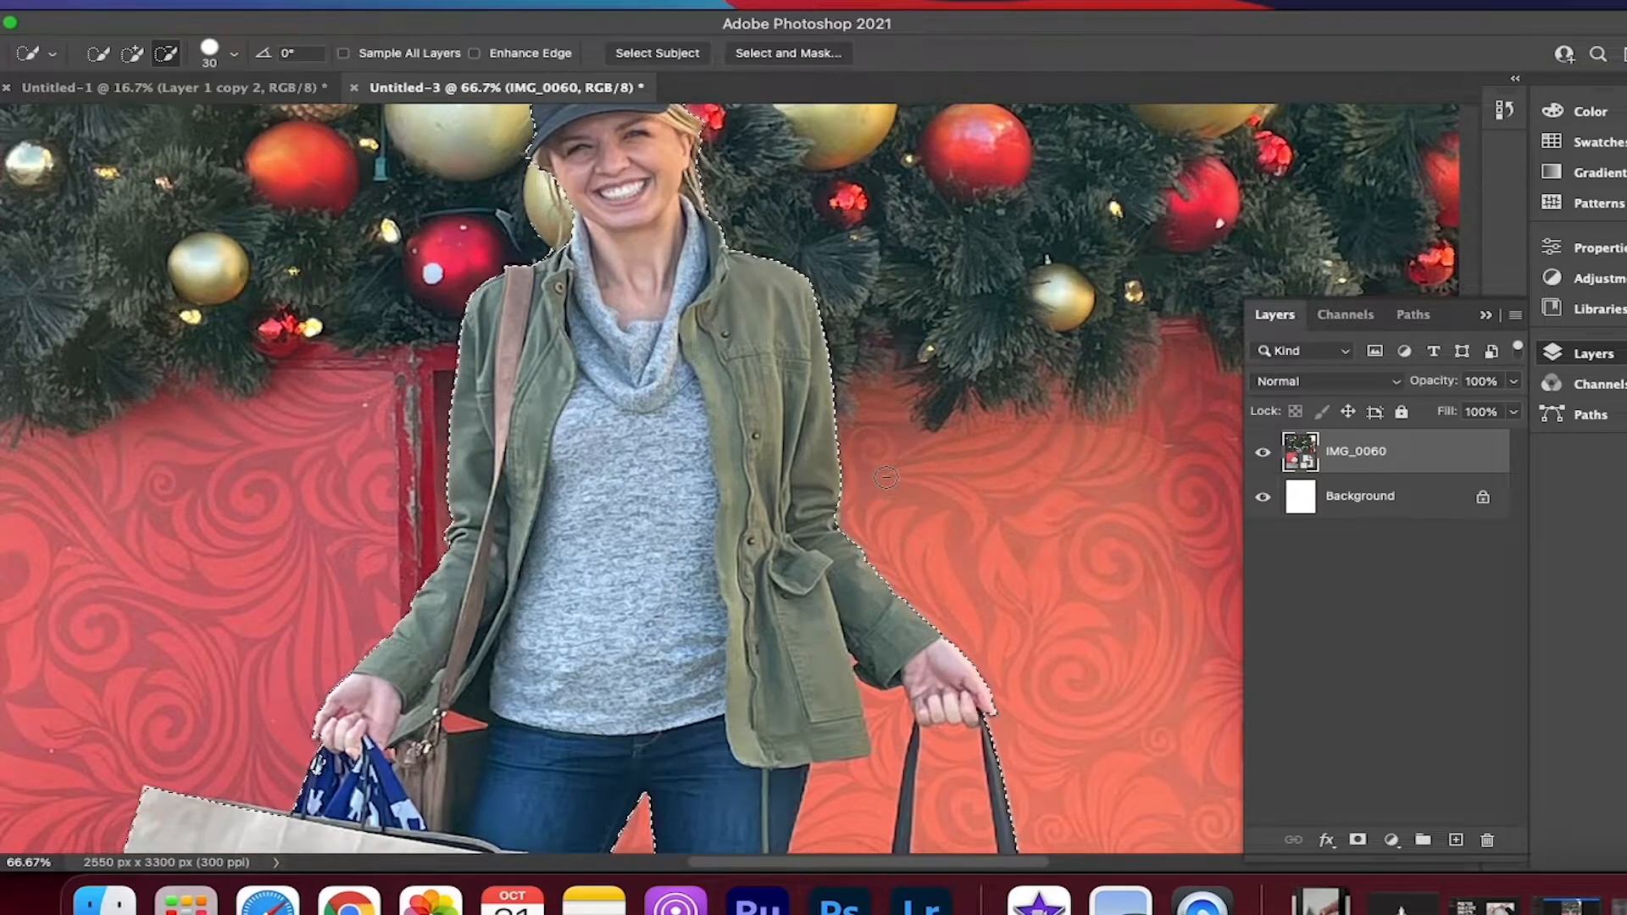
pyautogui.scroll(-5, 886, 477)
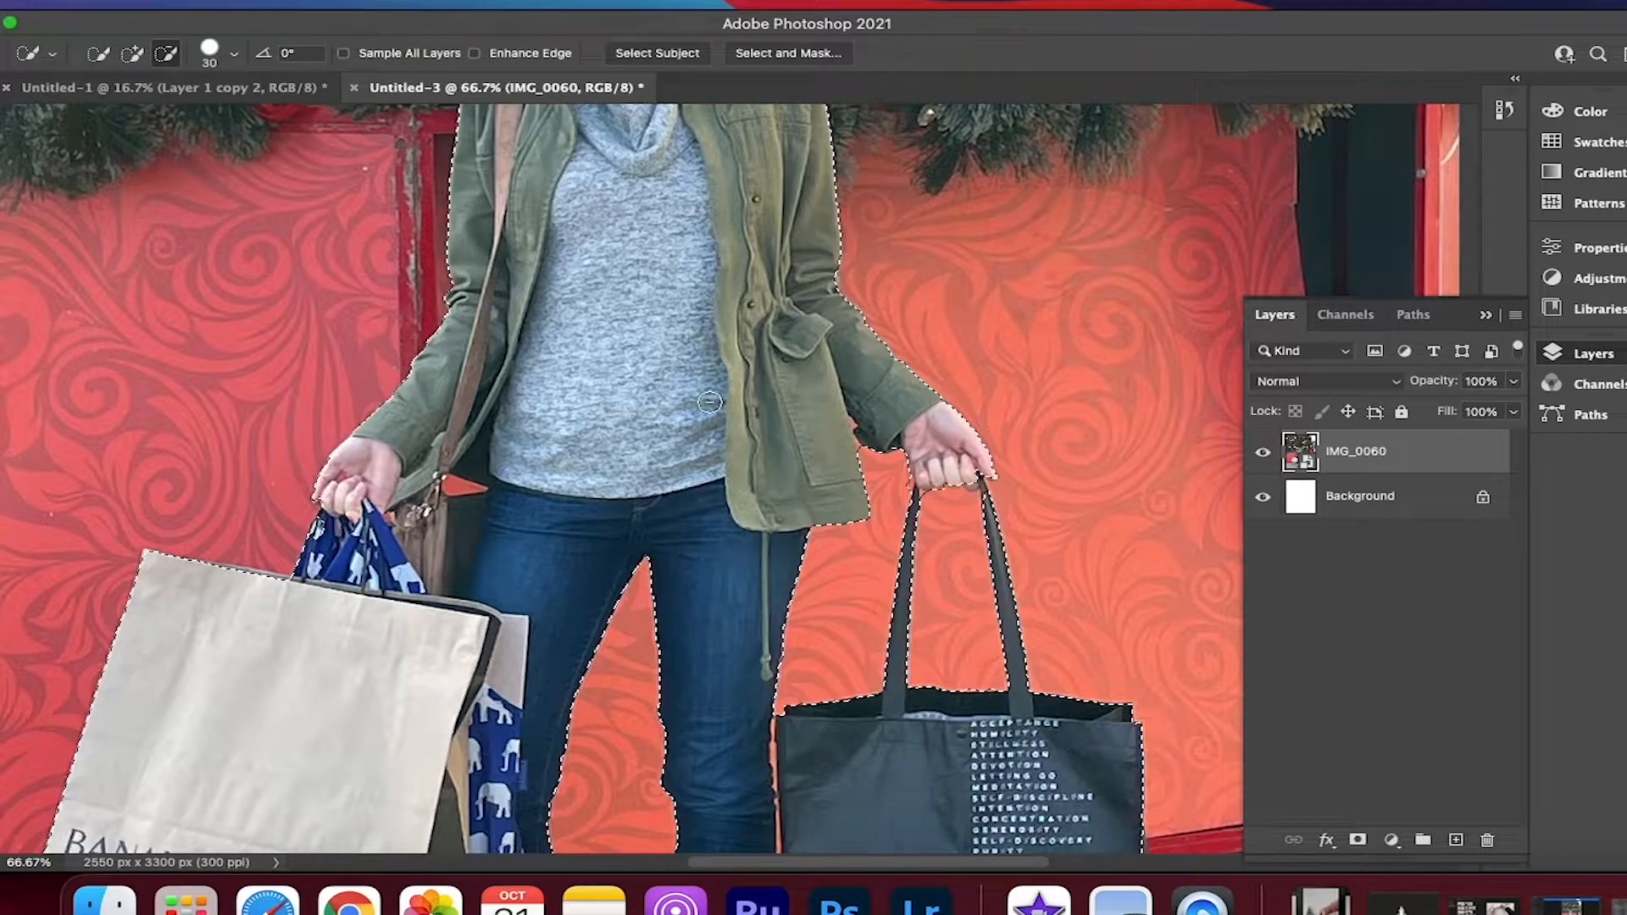
# Set the Quick Selection tool to add to the selection with a brush size of 7
pyautogui.click(132, 53)
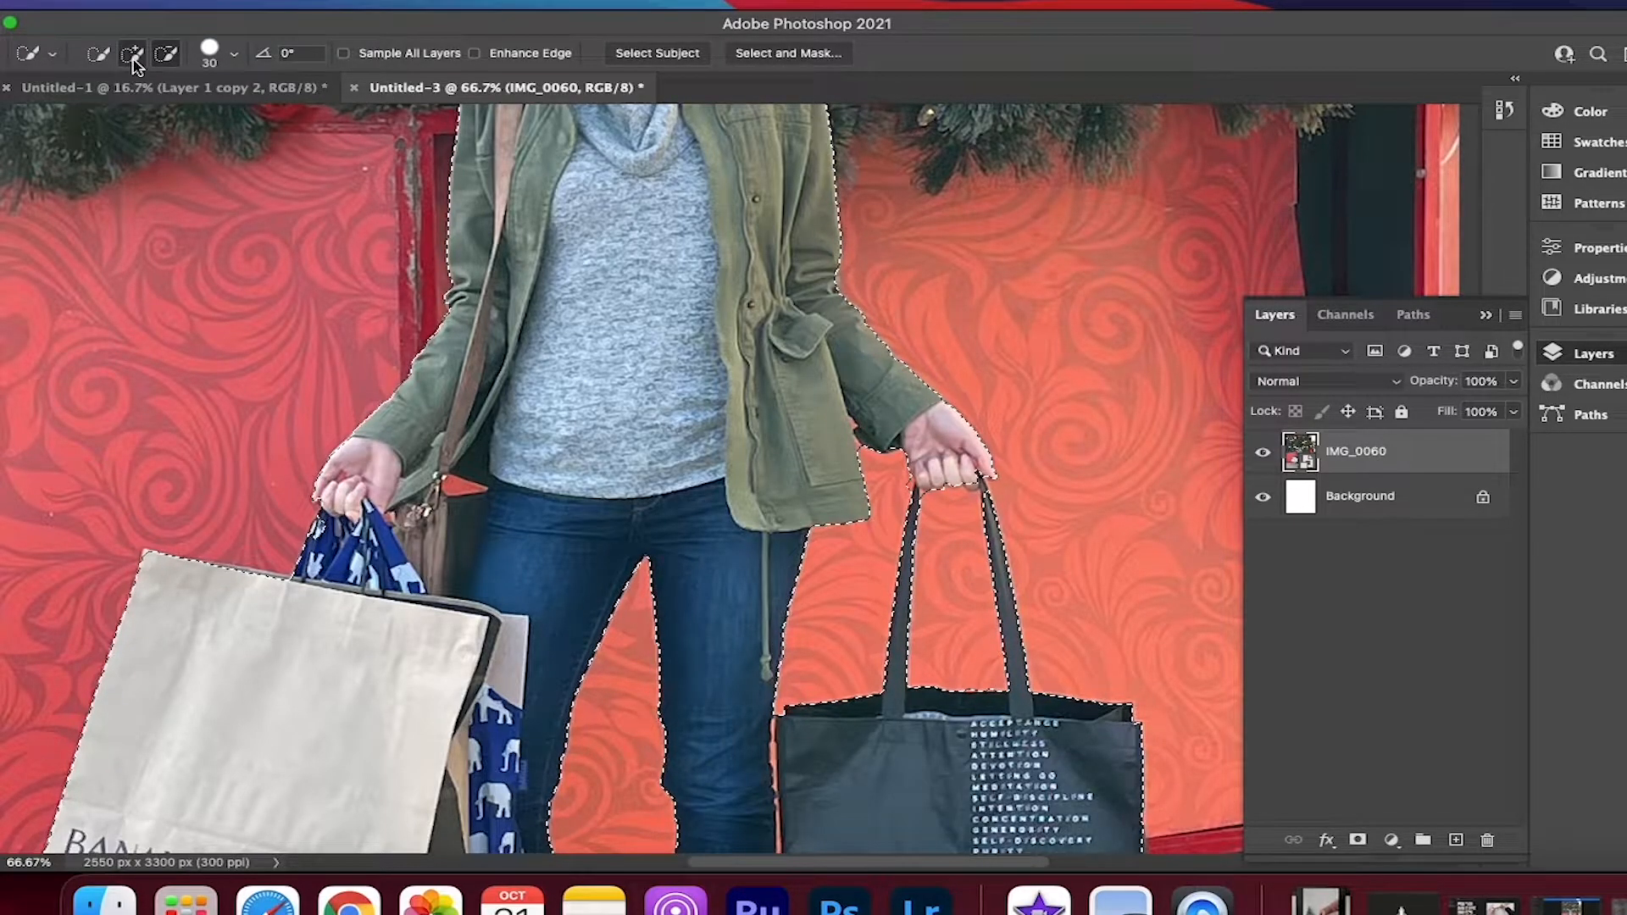
pyautogui.click(233, 54)
pyautogui.moveTo(134, 113); pyautogui.dragTo(108, 114)
pyautogui.click(234, 54)
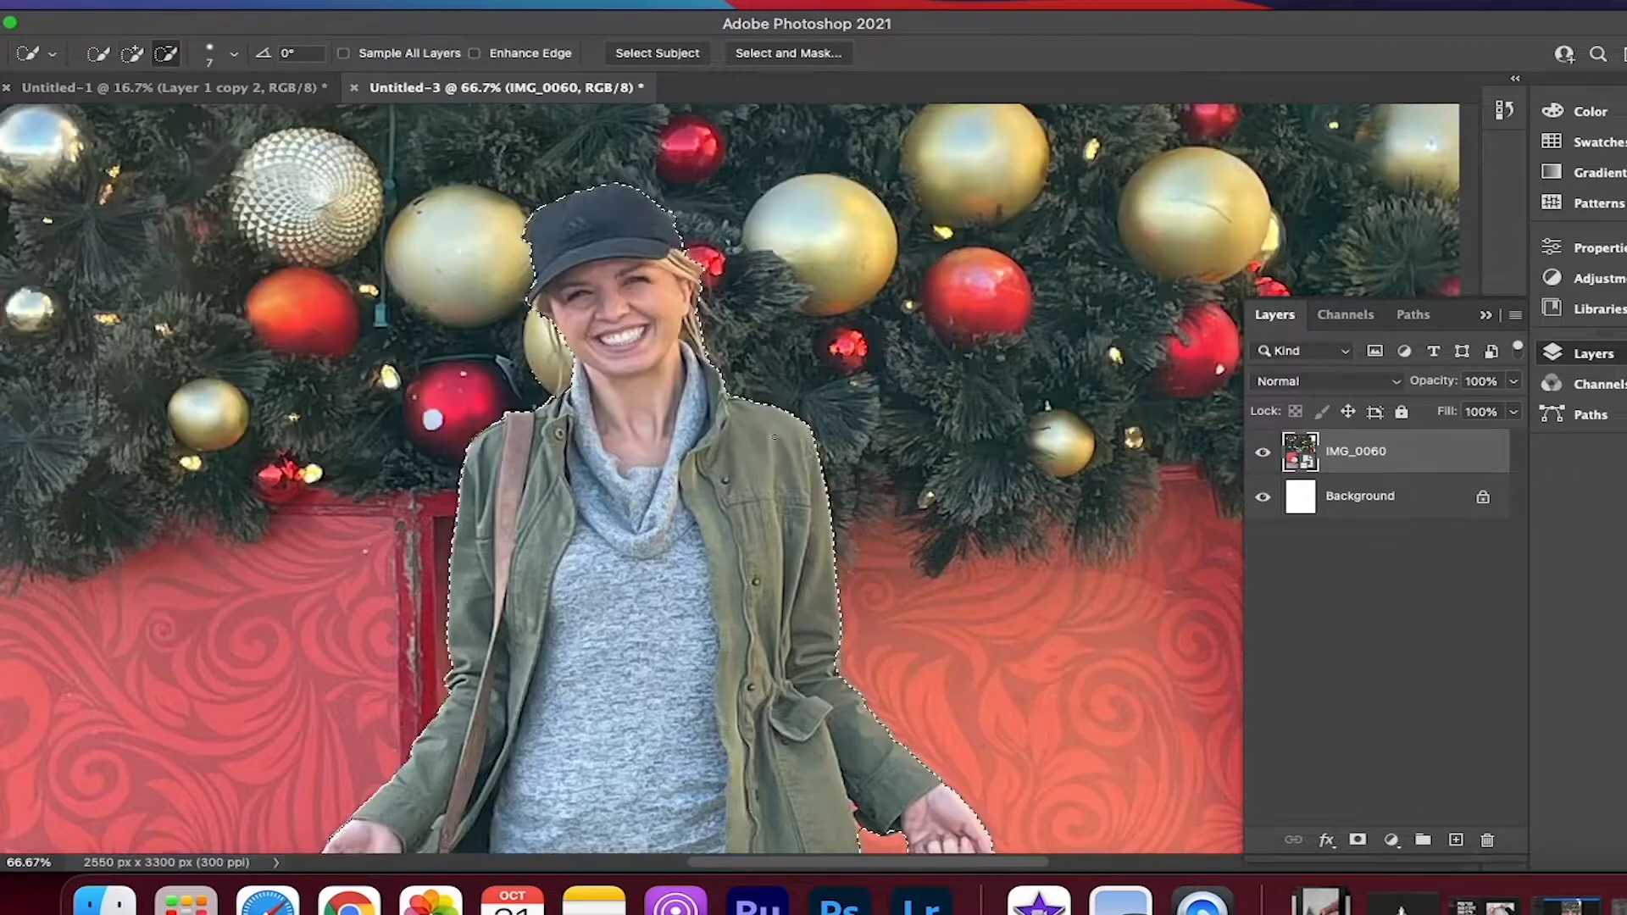
# Copy the selected woman to a new layer and hide the IMG_0060 layer to inspect the cutout
pyautogui.hotkey('ctrl', 'j')
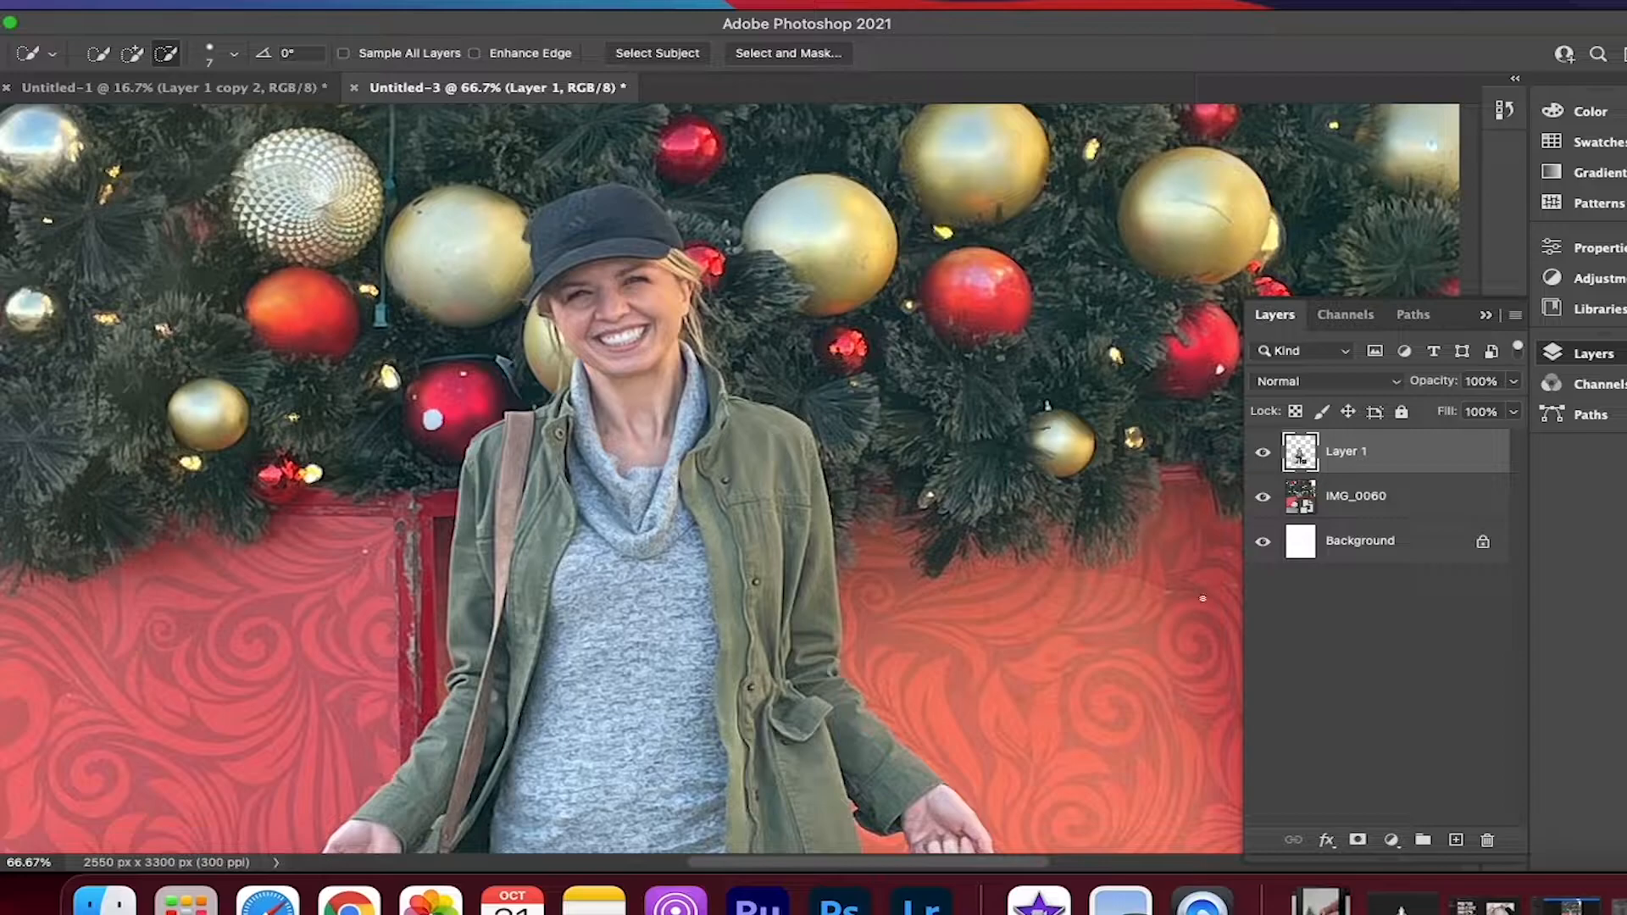
pyautogui.click(1264, 499)
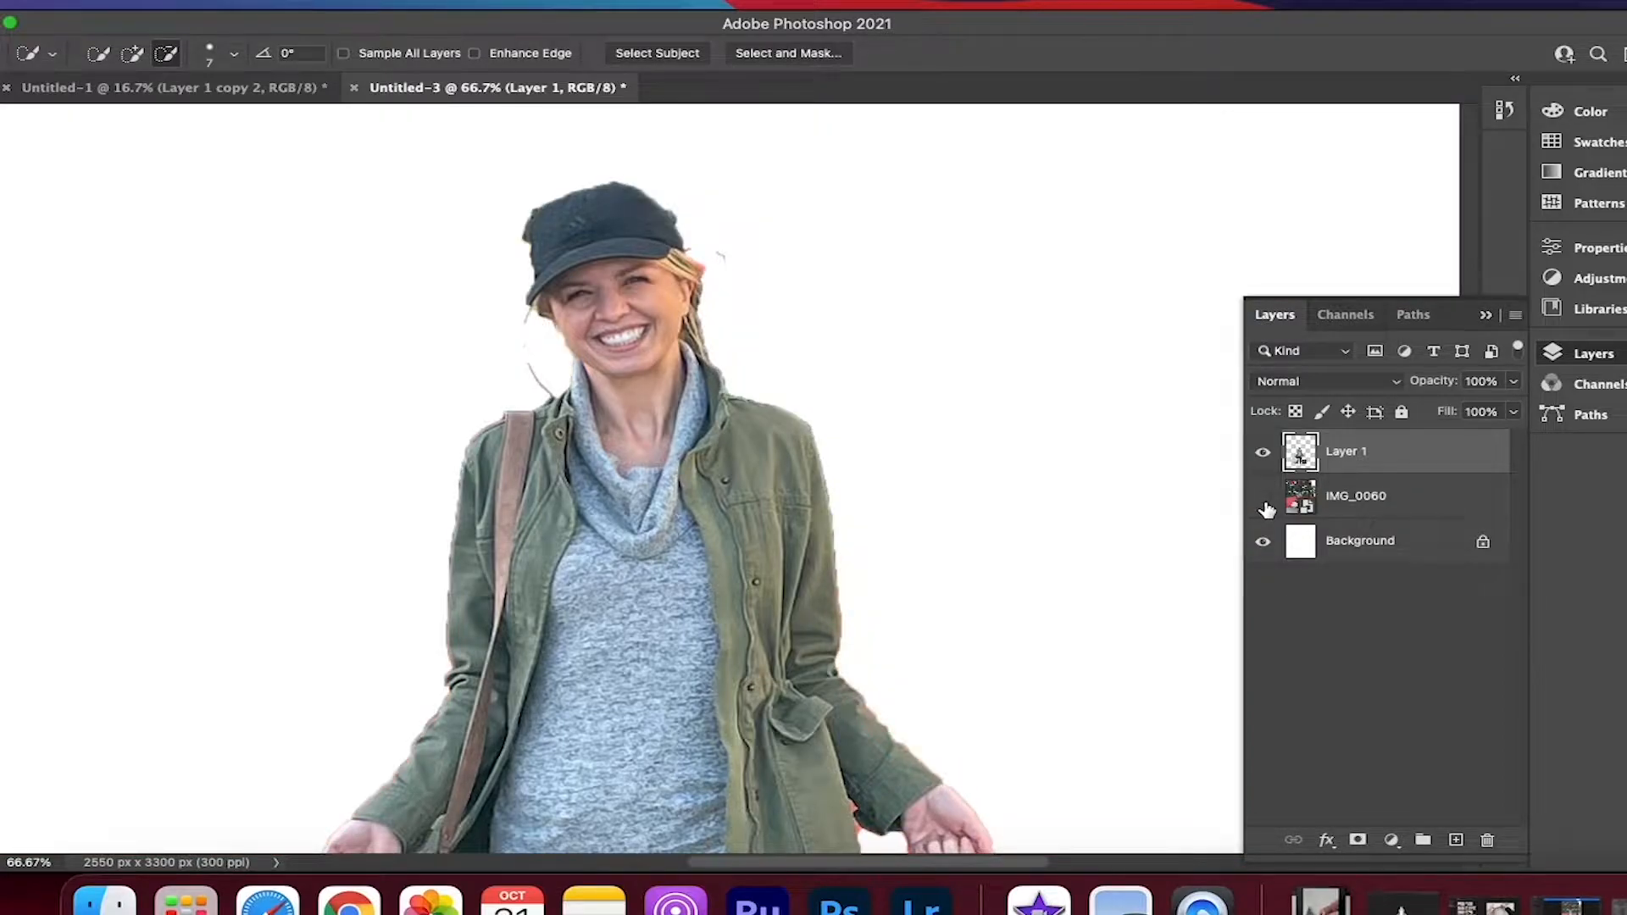
pyautogui.click(1265, 507)
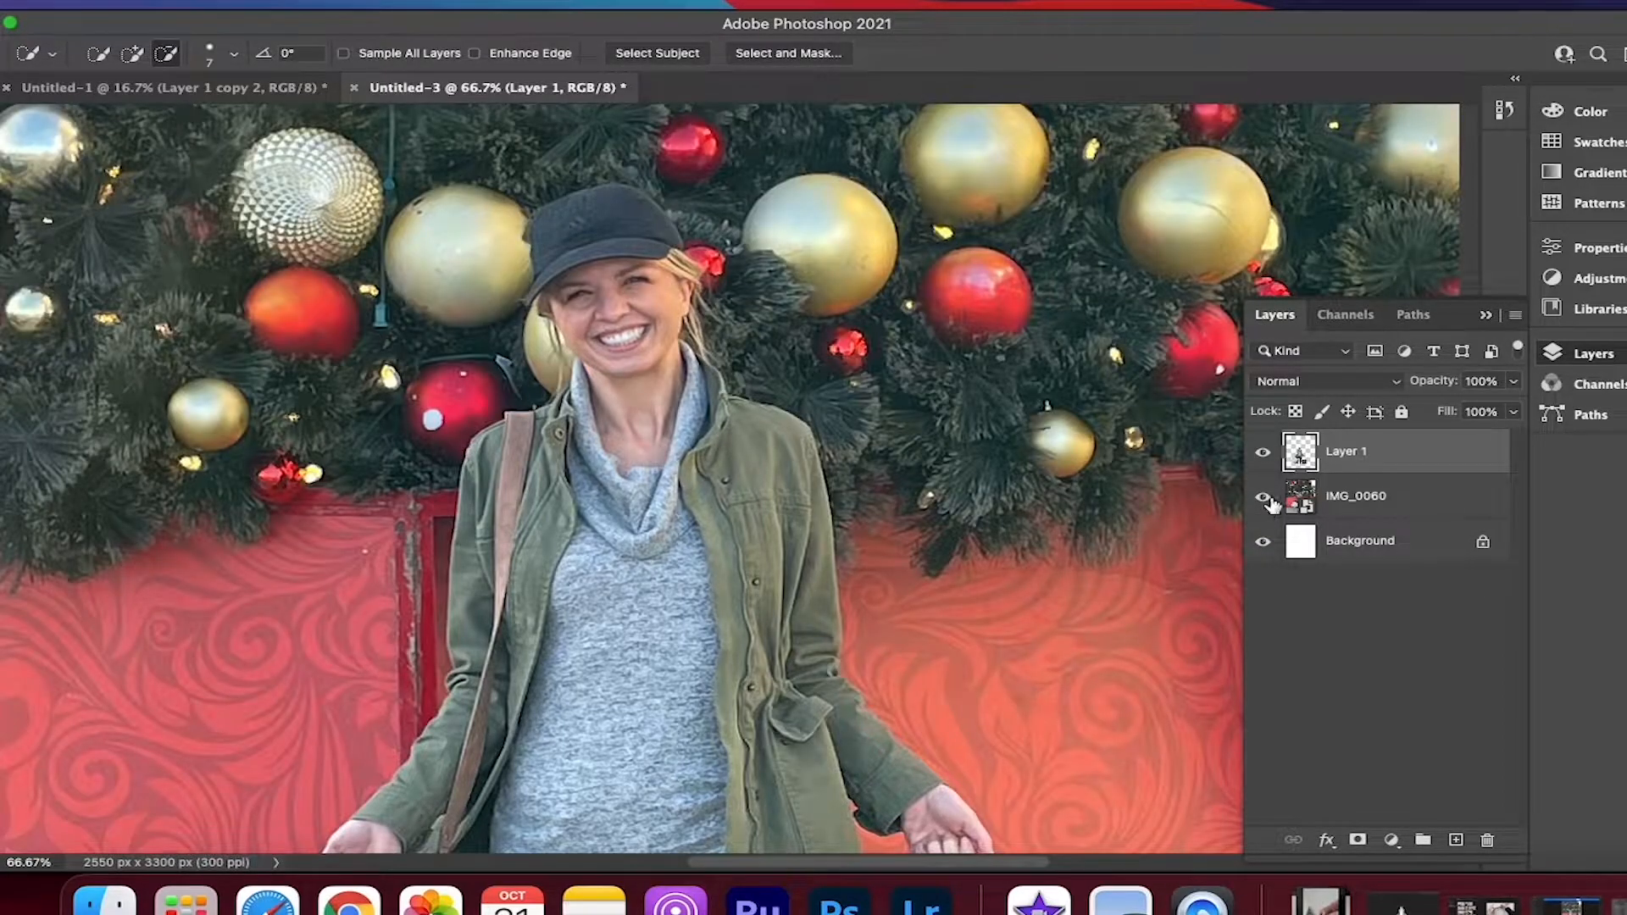
pyautogui.click(1263, 506)
pyautogui.scroll(5, 862, 563)
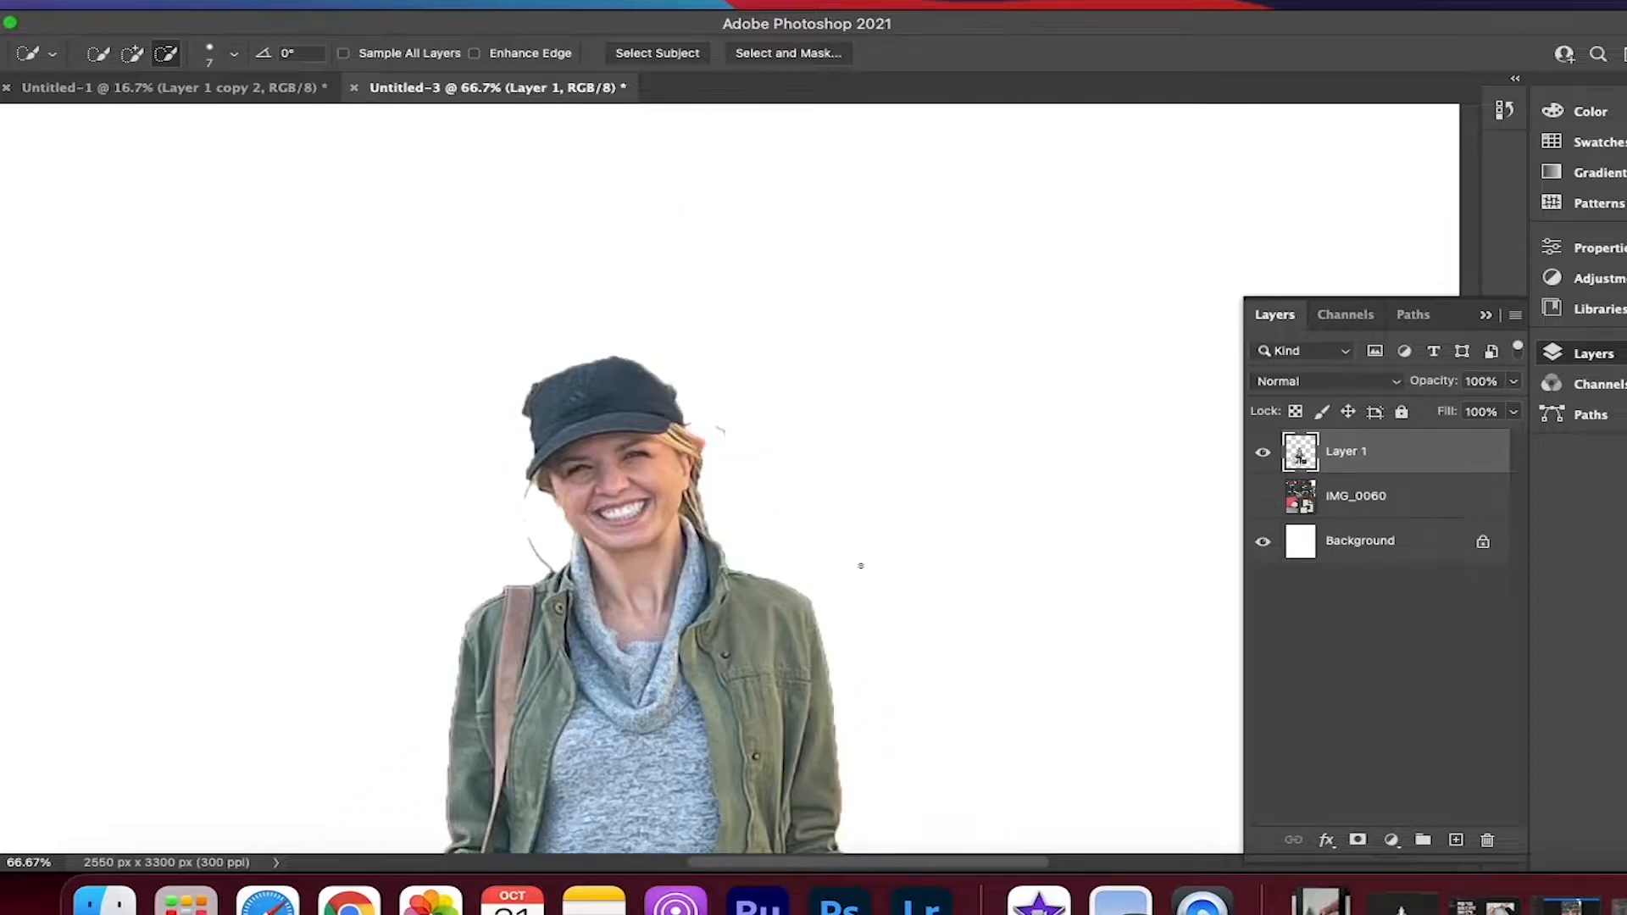
pyautogui.scroll(-10, 932, 551)
pyautogui.scroll(9, 1112, 538)
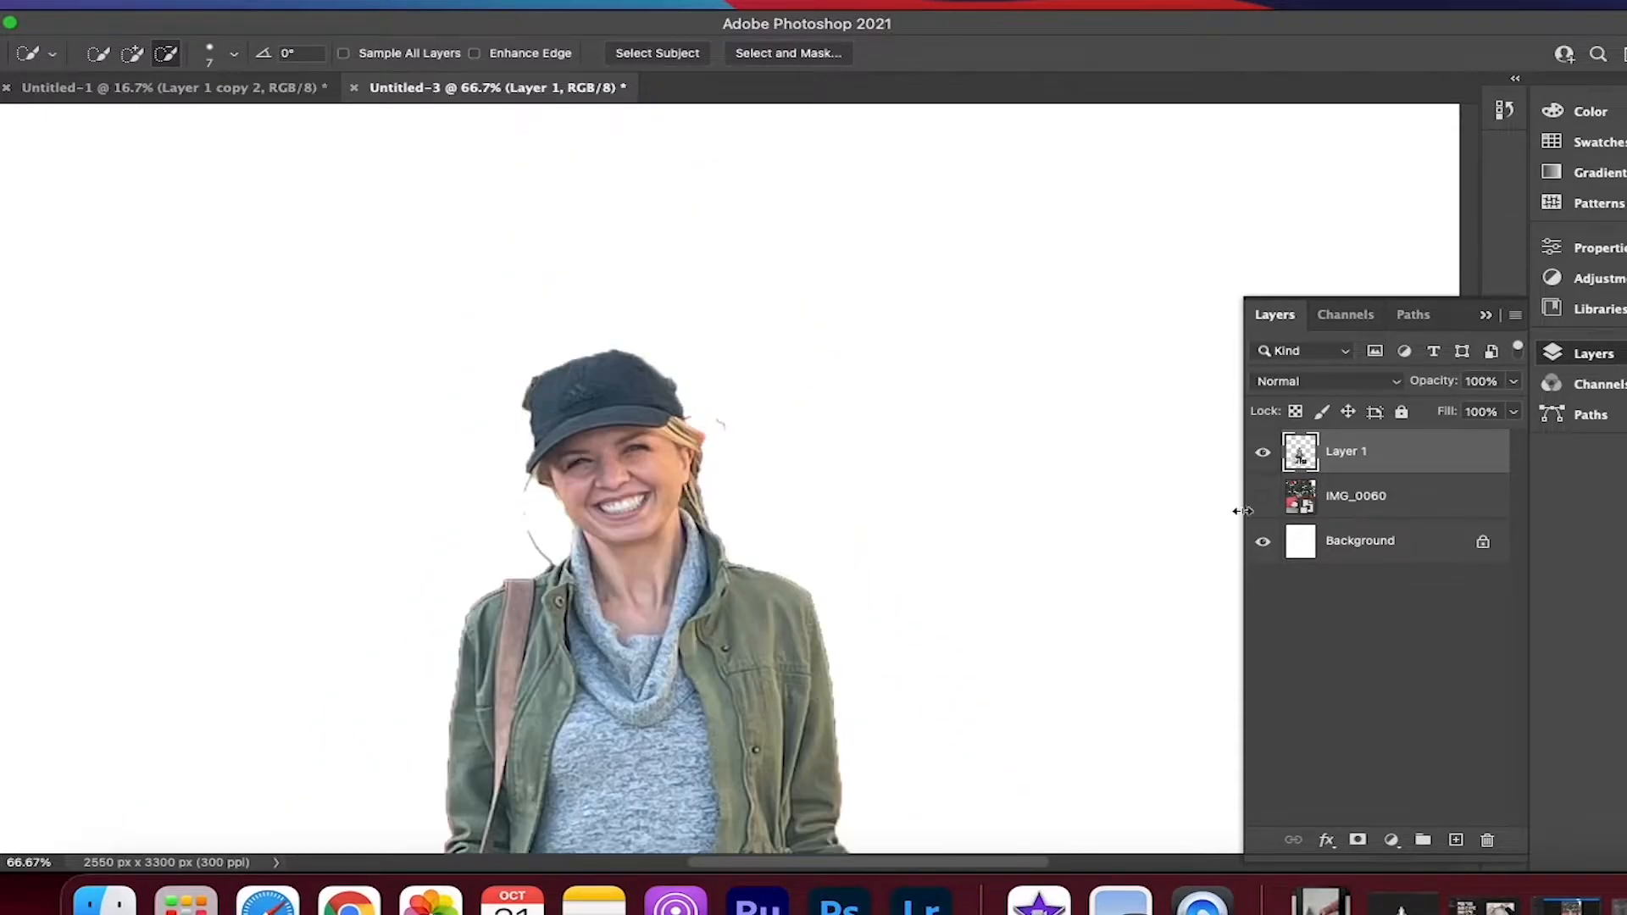
# Delete the IMG_0060 layer, then unlock and delete the white Background layer
pyautogui.click(1263, 498)
pyautogui.click(1387, 504)
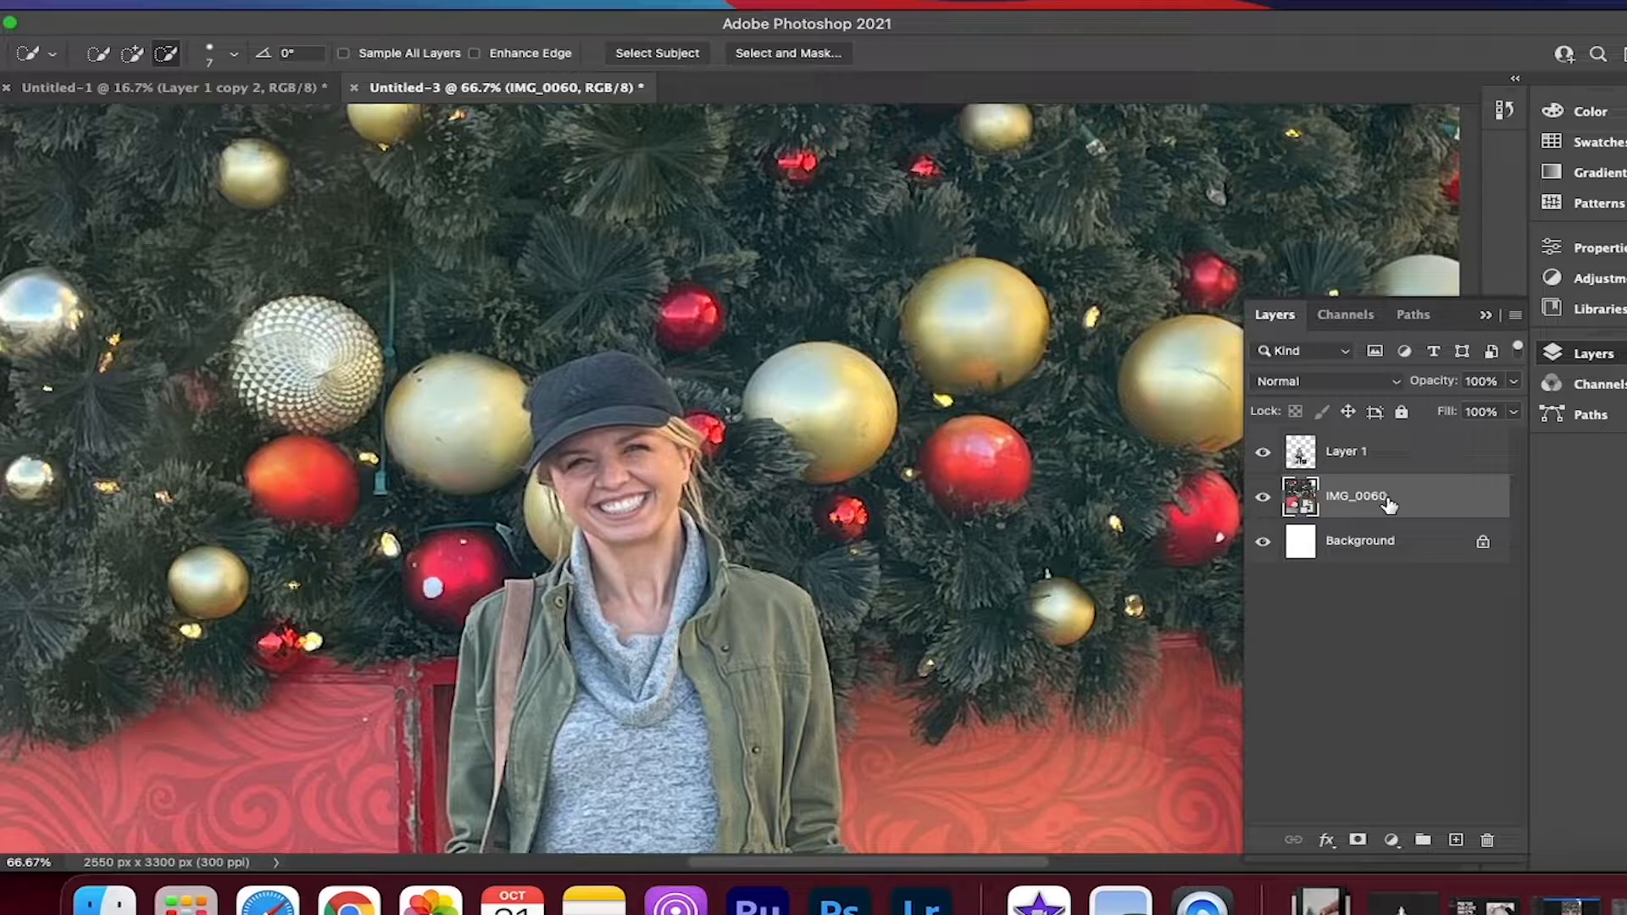
pyautogui.press('Delete')
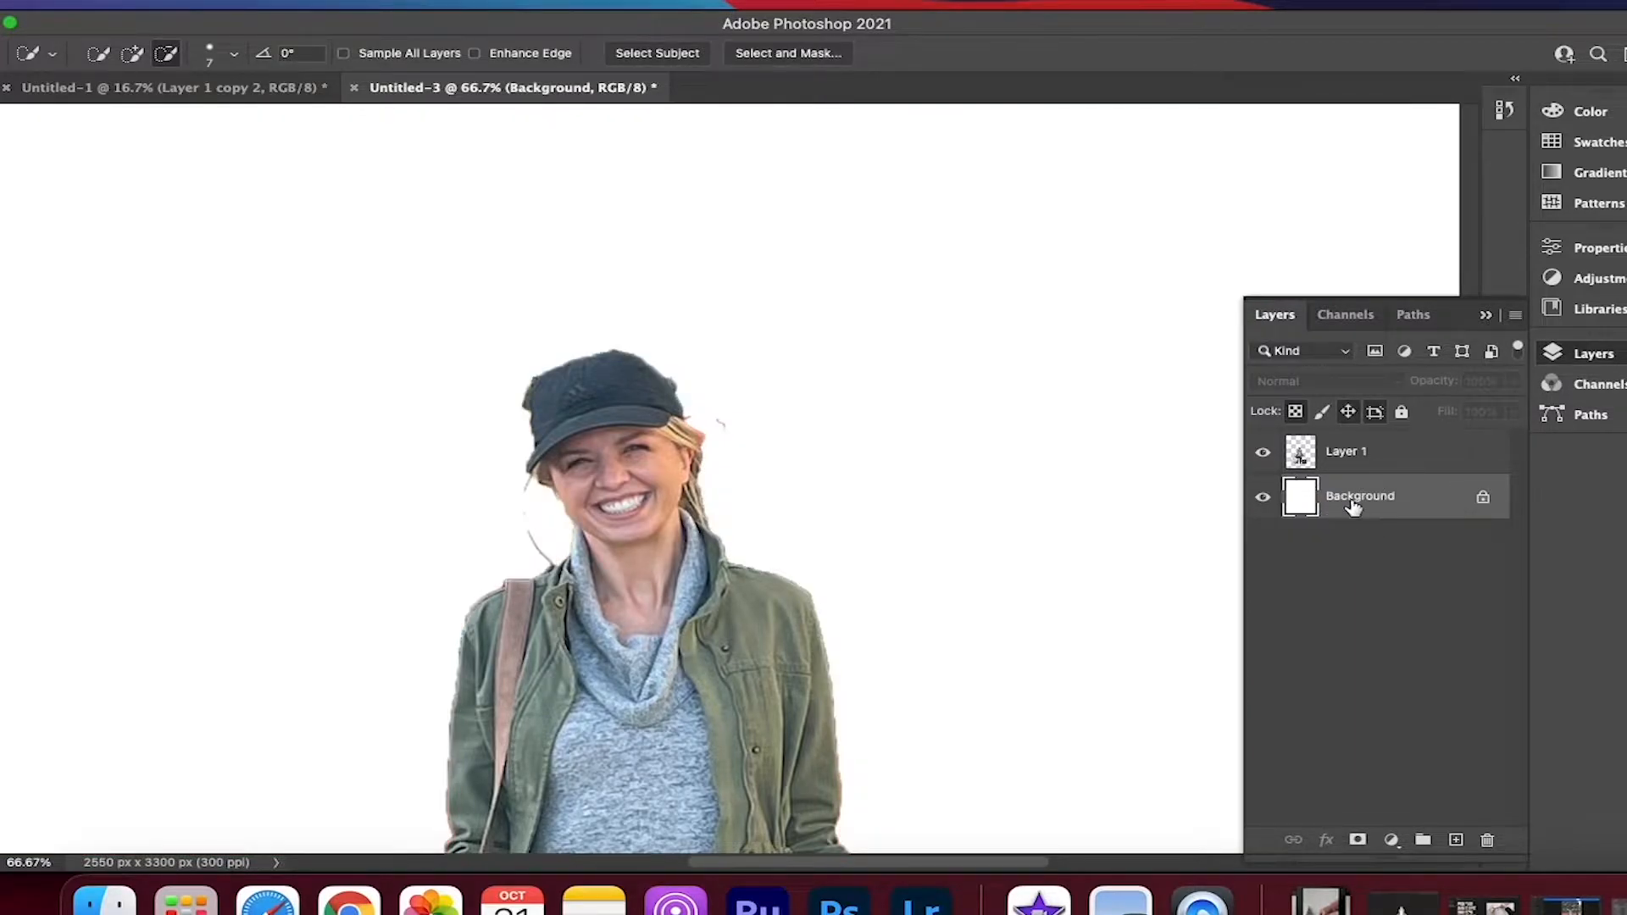
pyautogui.click(1484, 504)
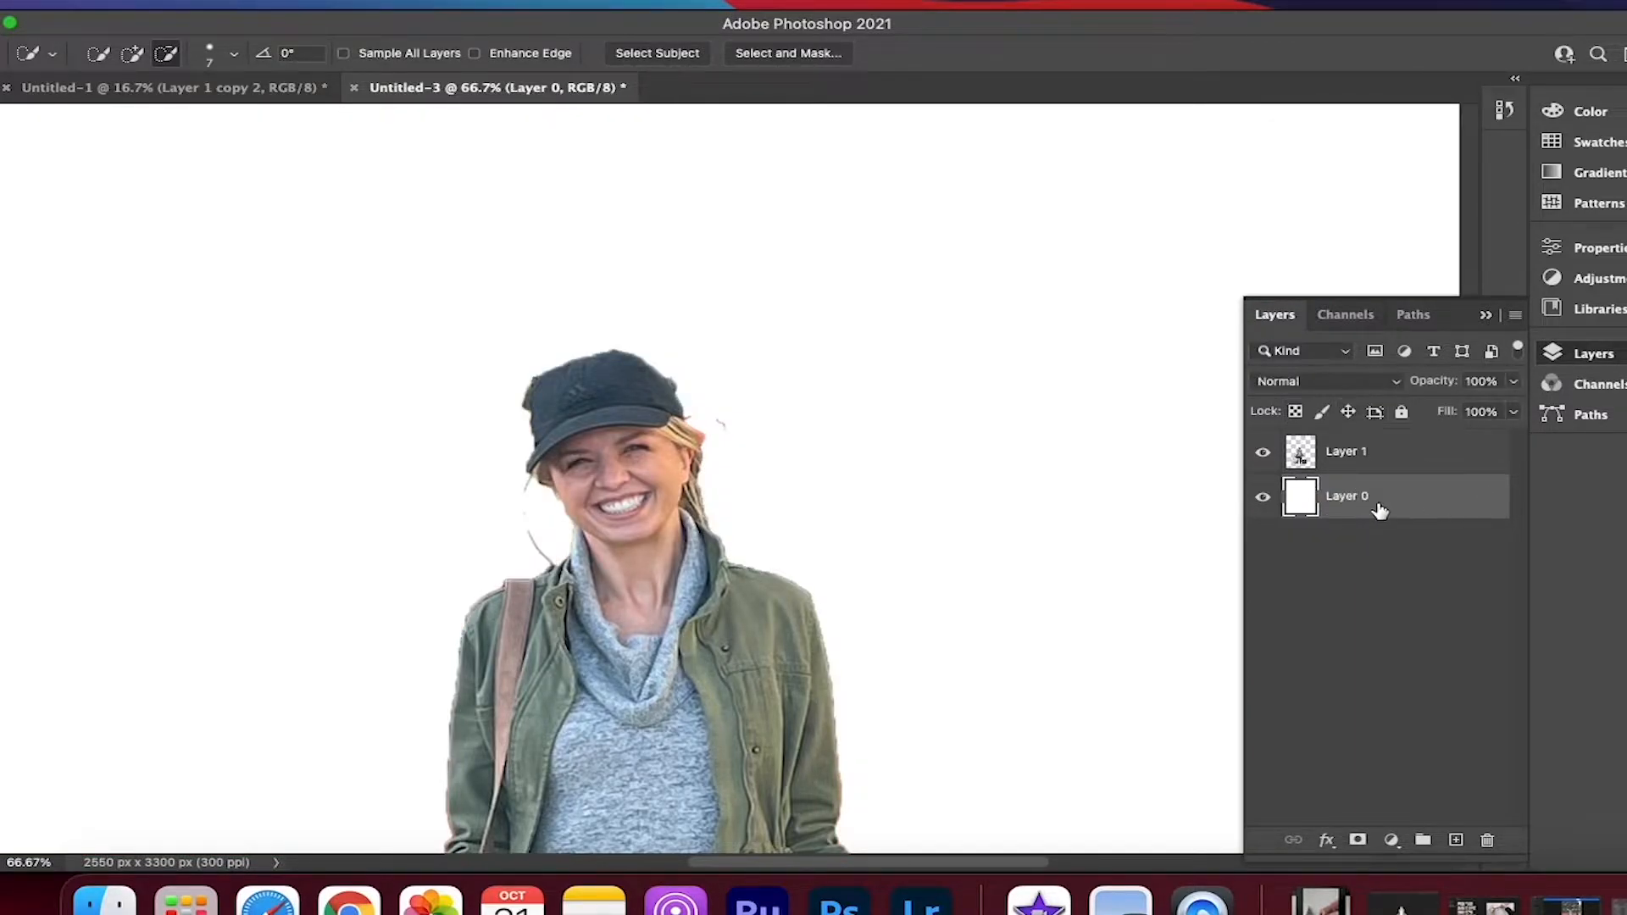
pyautogui.press('Delete')
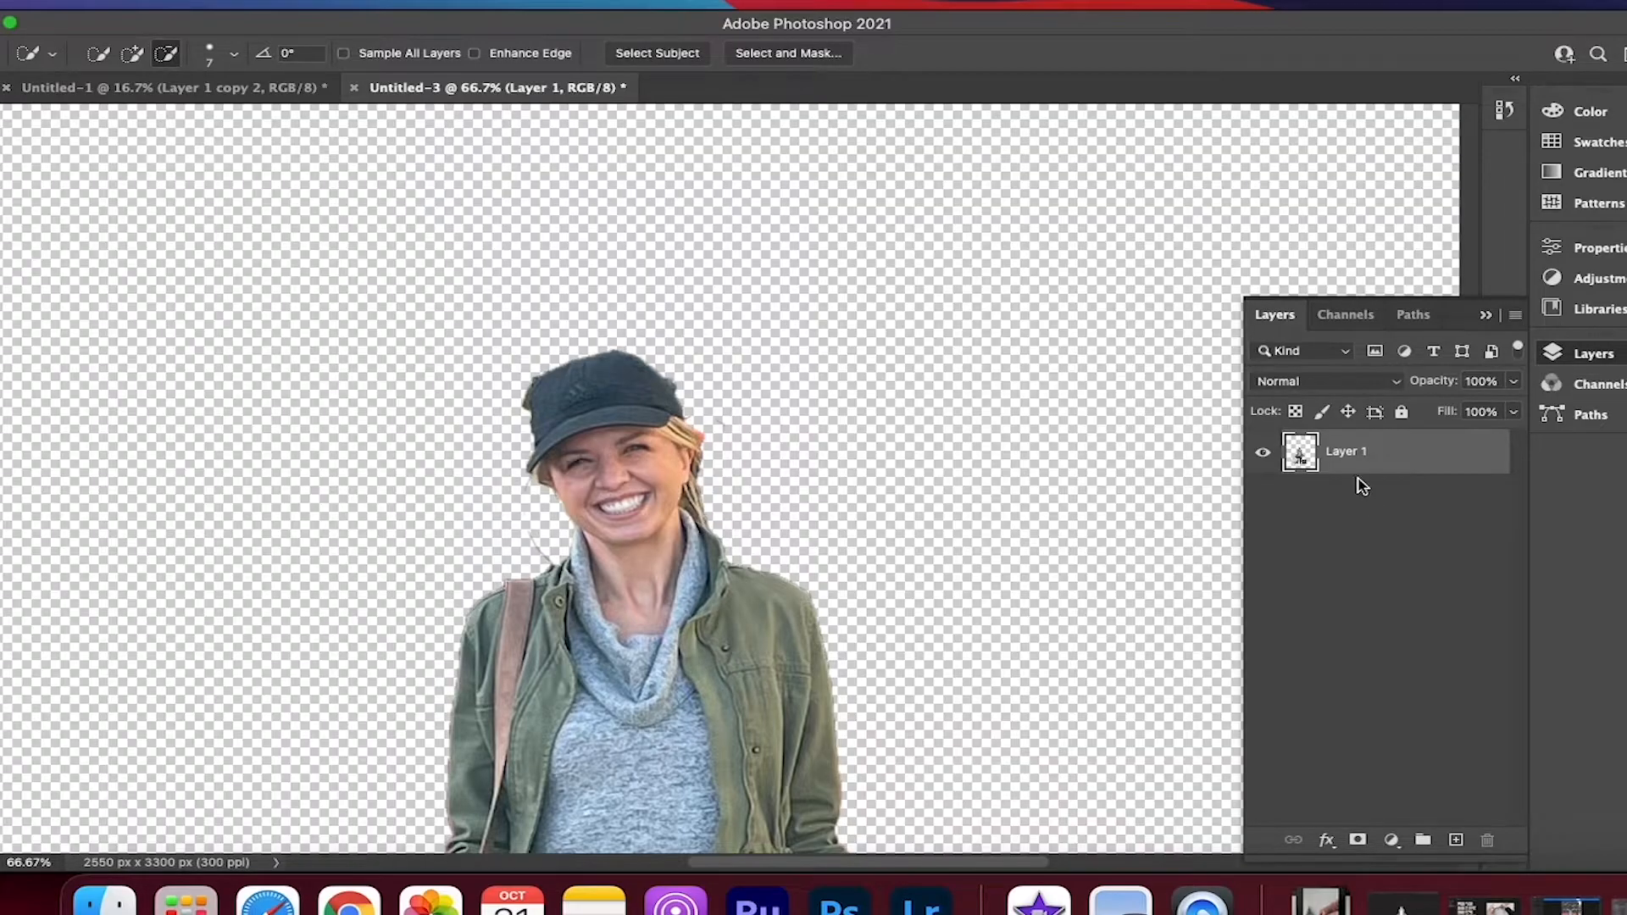
# Rename the cutout layer as Base
pyautogui.rightClick(1342, 457)
pyautogui.click(1323, 455)
pyautogui.doubleClick(1343, 451)
pyautogui.write('Base')
pyautogui.press('Return')
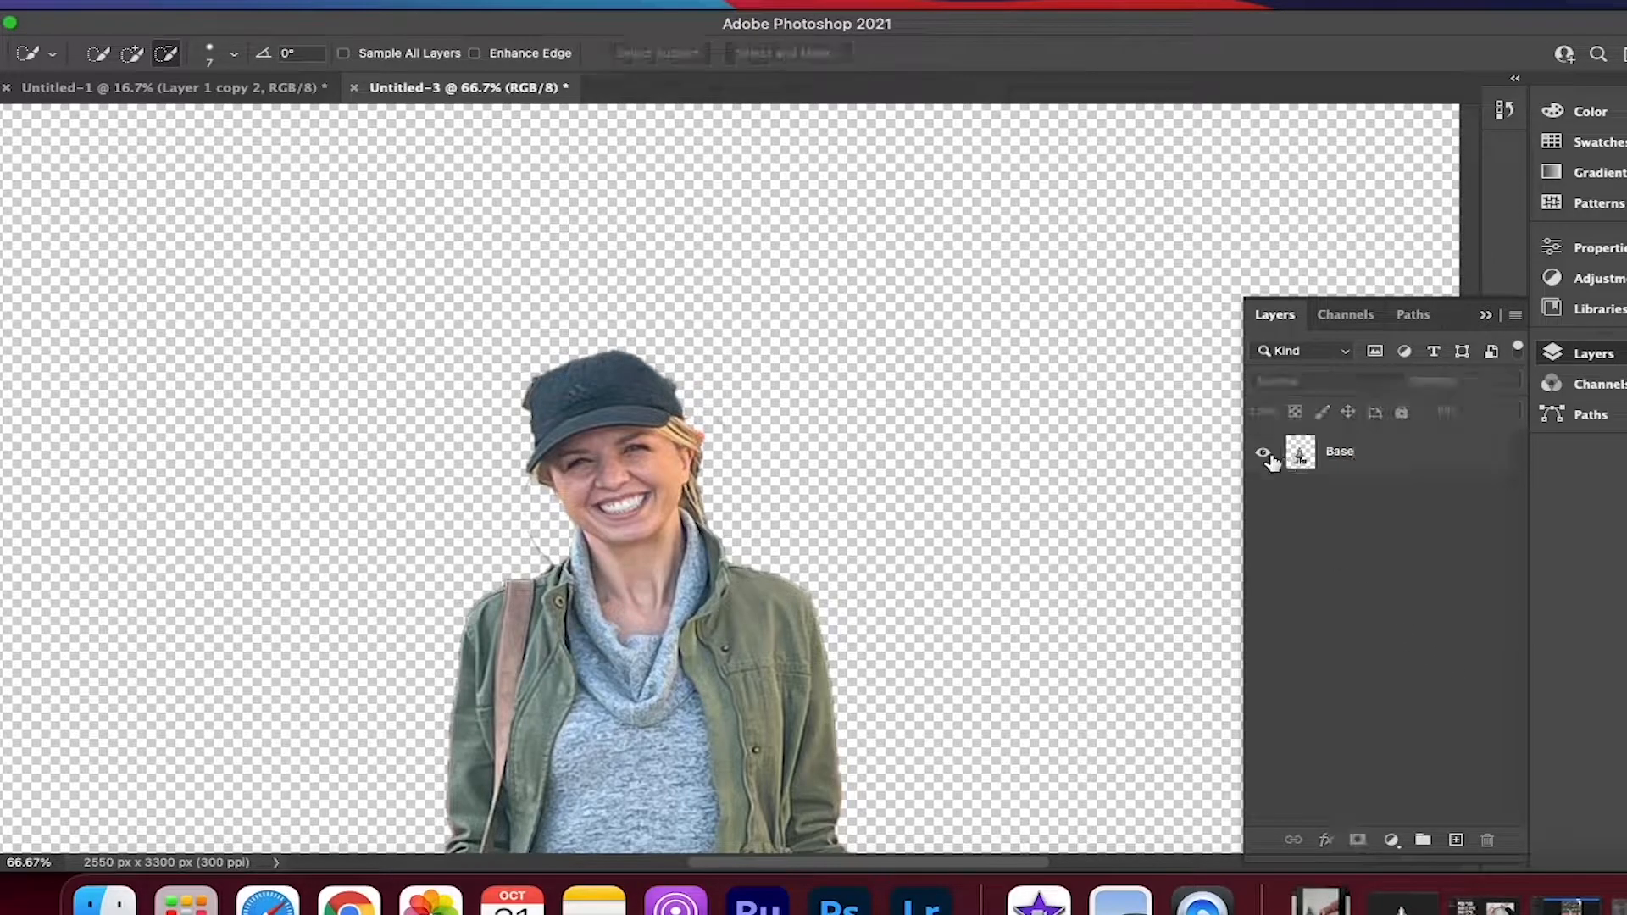
pyautogui.rightClick(1342, 465)
pyautogui.click(1281, 576)
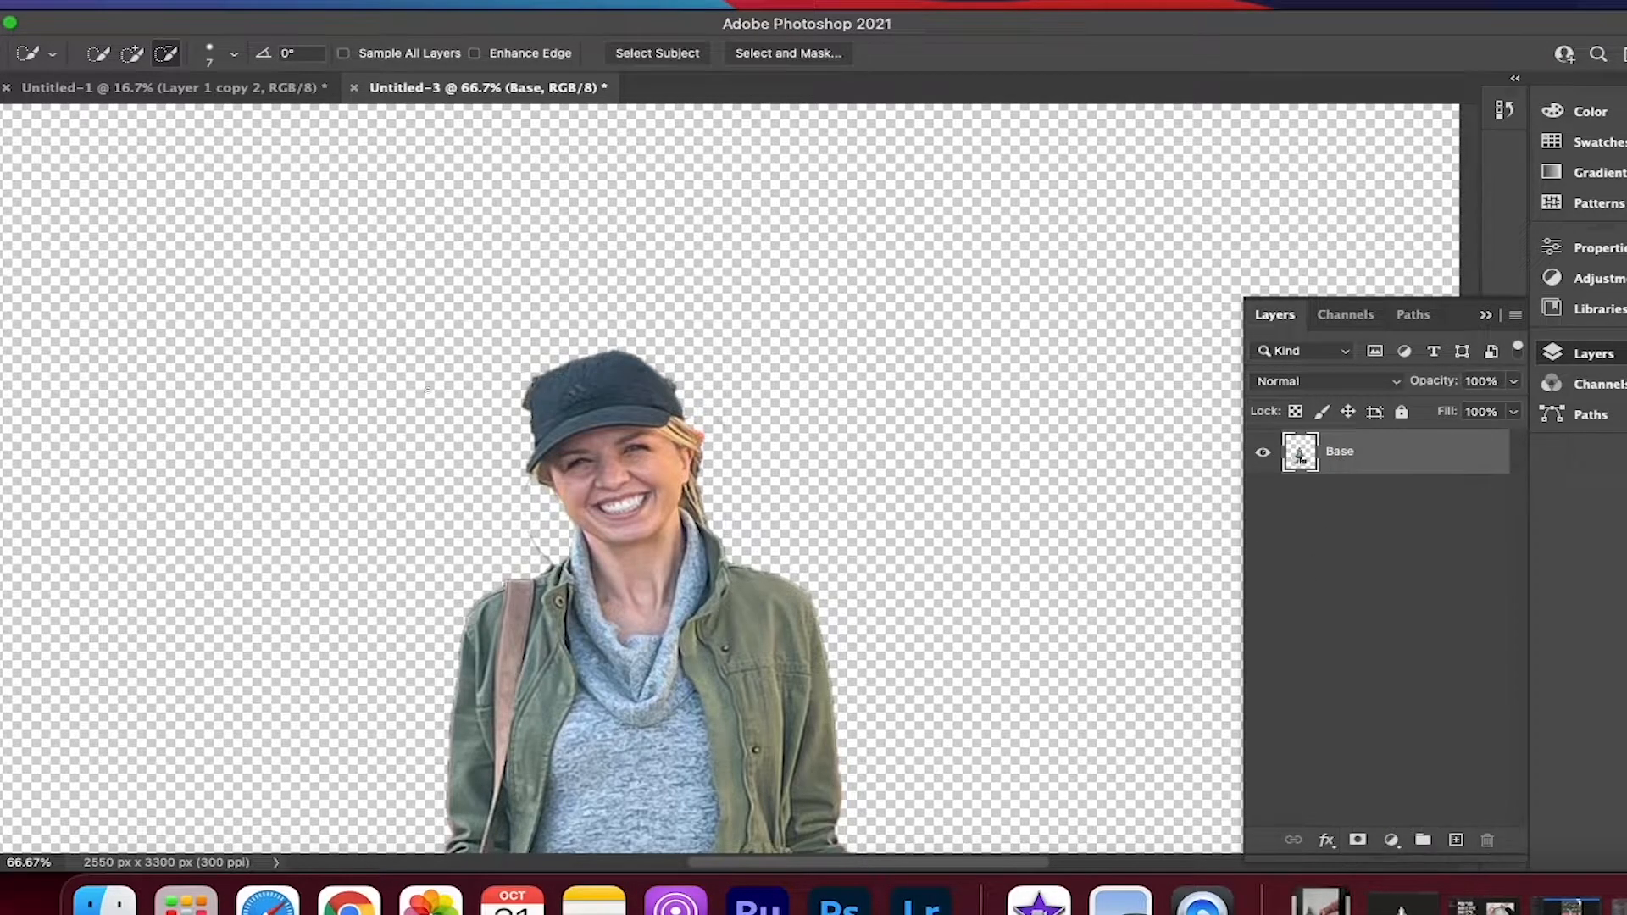
# Erase the stray background remnants around the woman's hat and hair on the Base layer
pyautogui.click(1, 441)
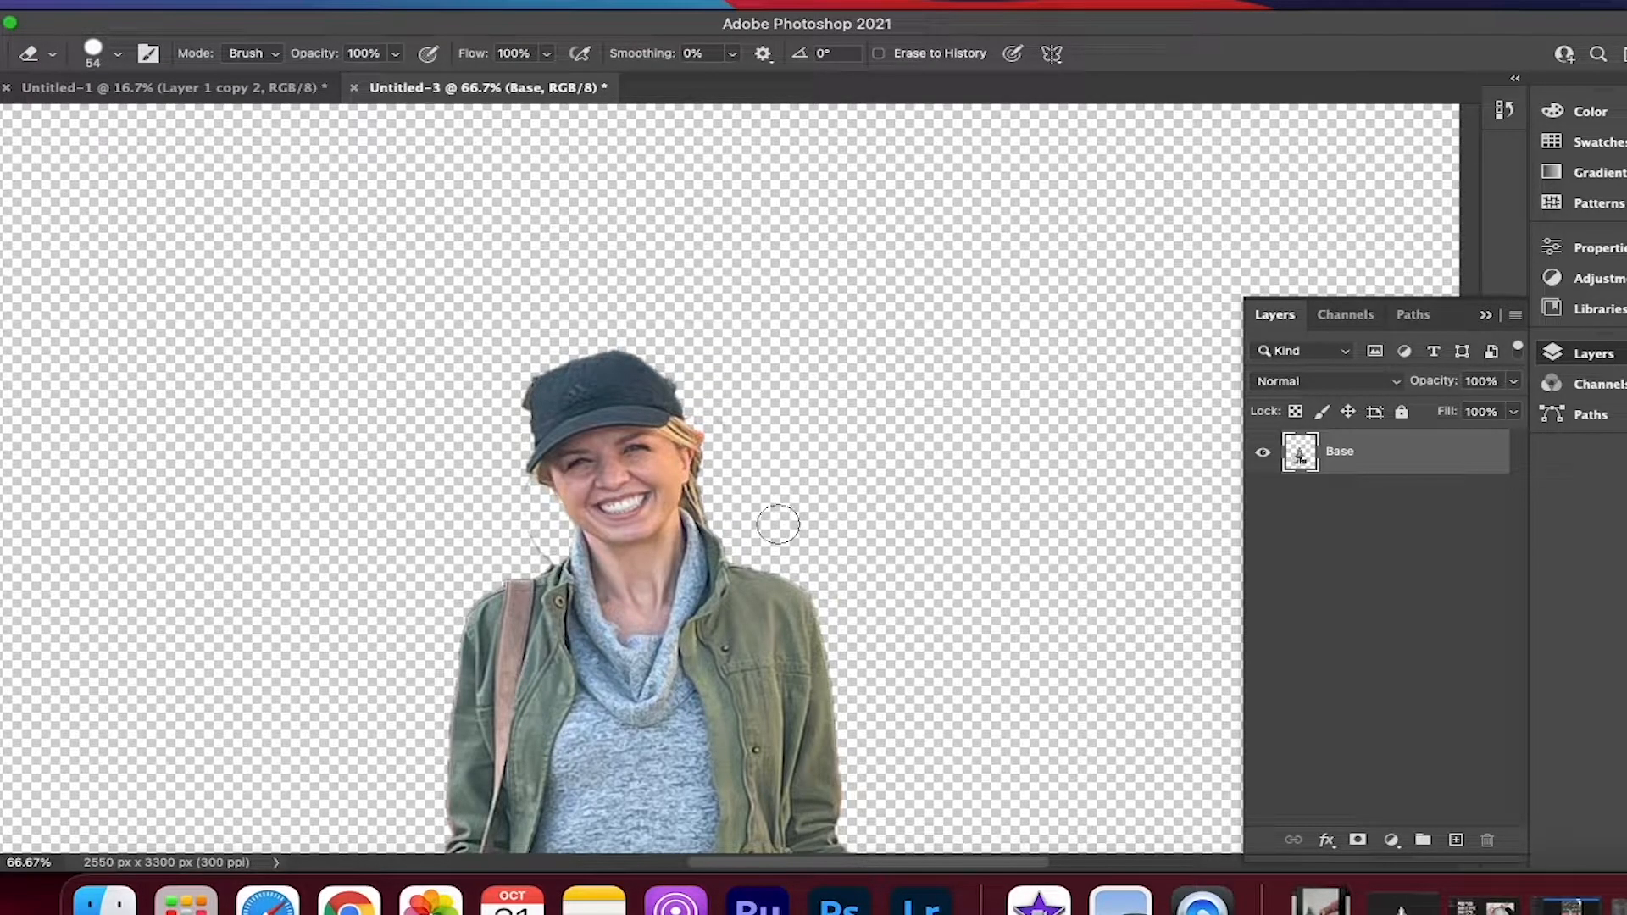
pyautogui.moveTo(502, 355); pyautogui.dragTo(535, 552)
pyautogui.scroll(-10, 416, 585)
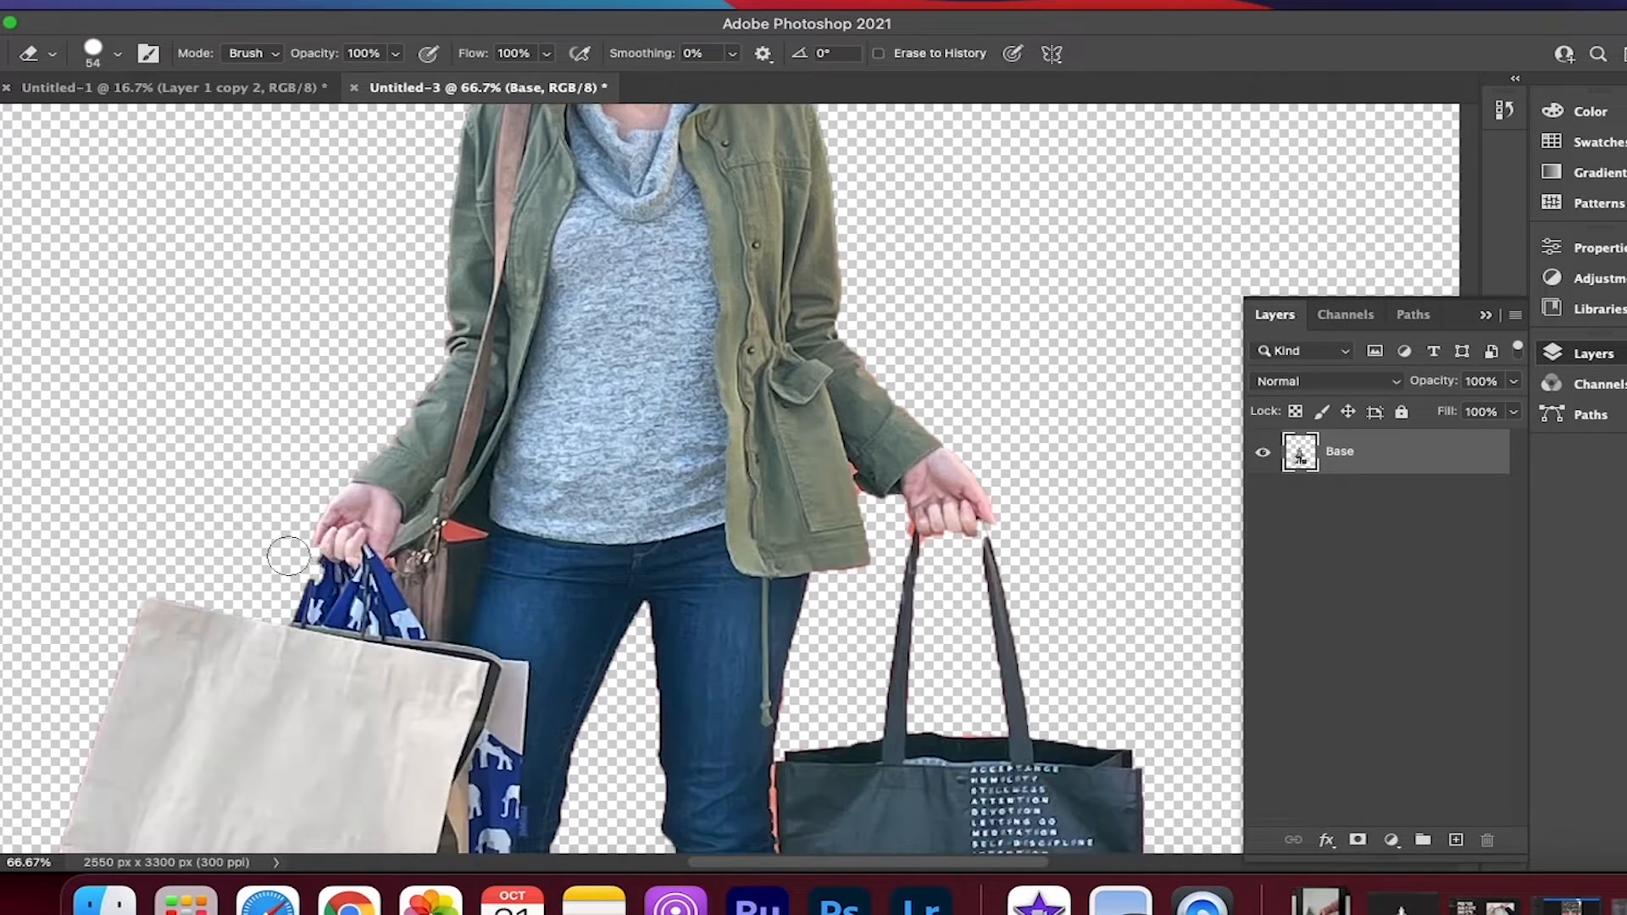
pyautogui.scroll(12, 329, 434)
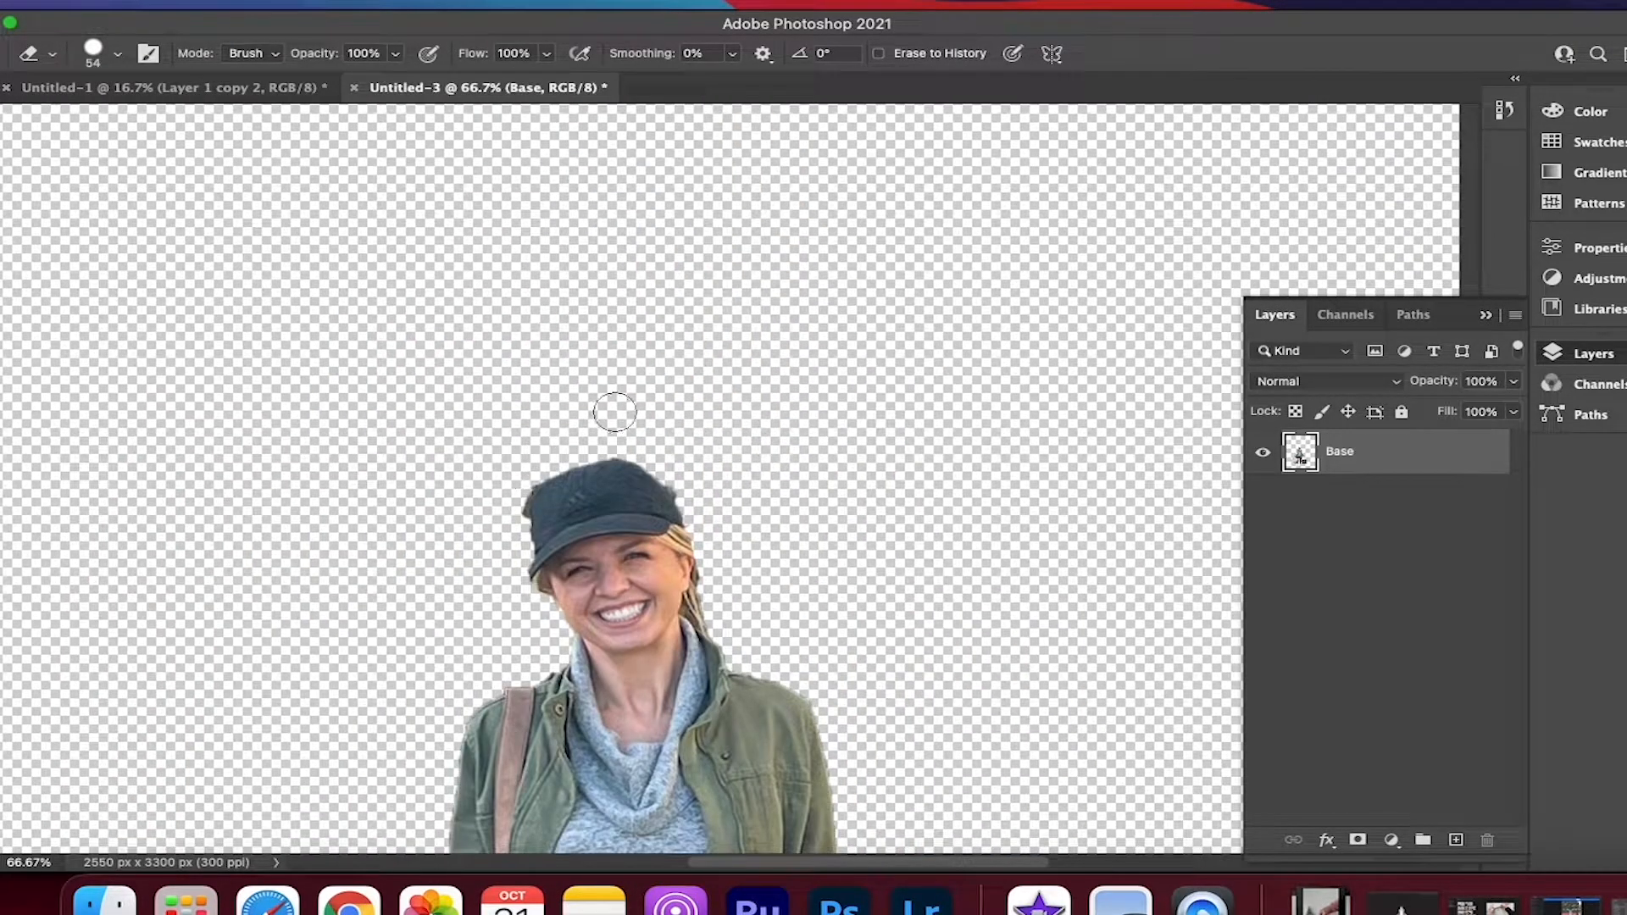
pyautogui.moveTo(693, 487); pyautogui.dragTo(688, 481)
# Duplicate the Base layer as Inversion, and duplicate that copy as Sketch Filter
pyautogui.rightClick(1351, 463)
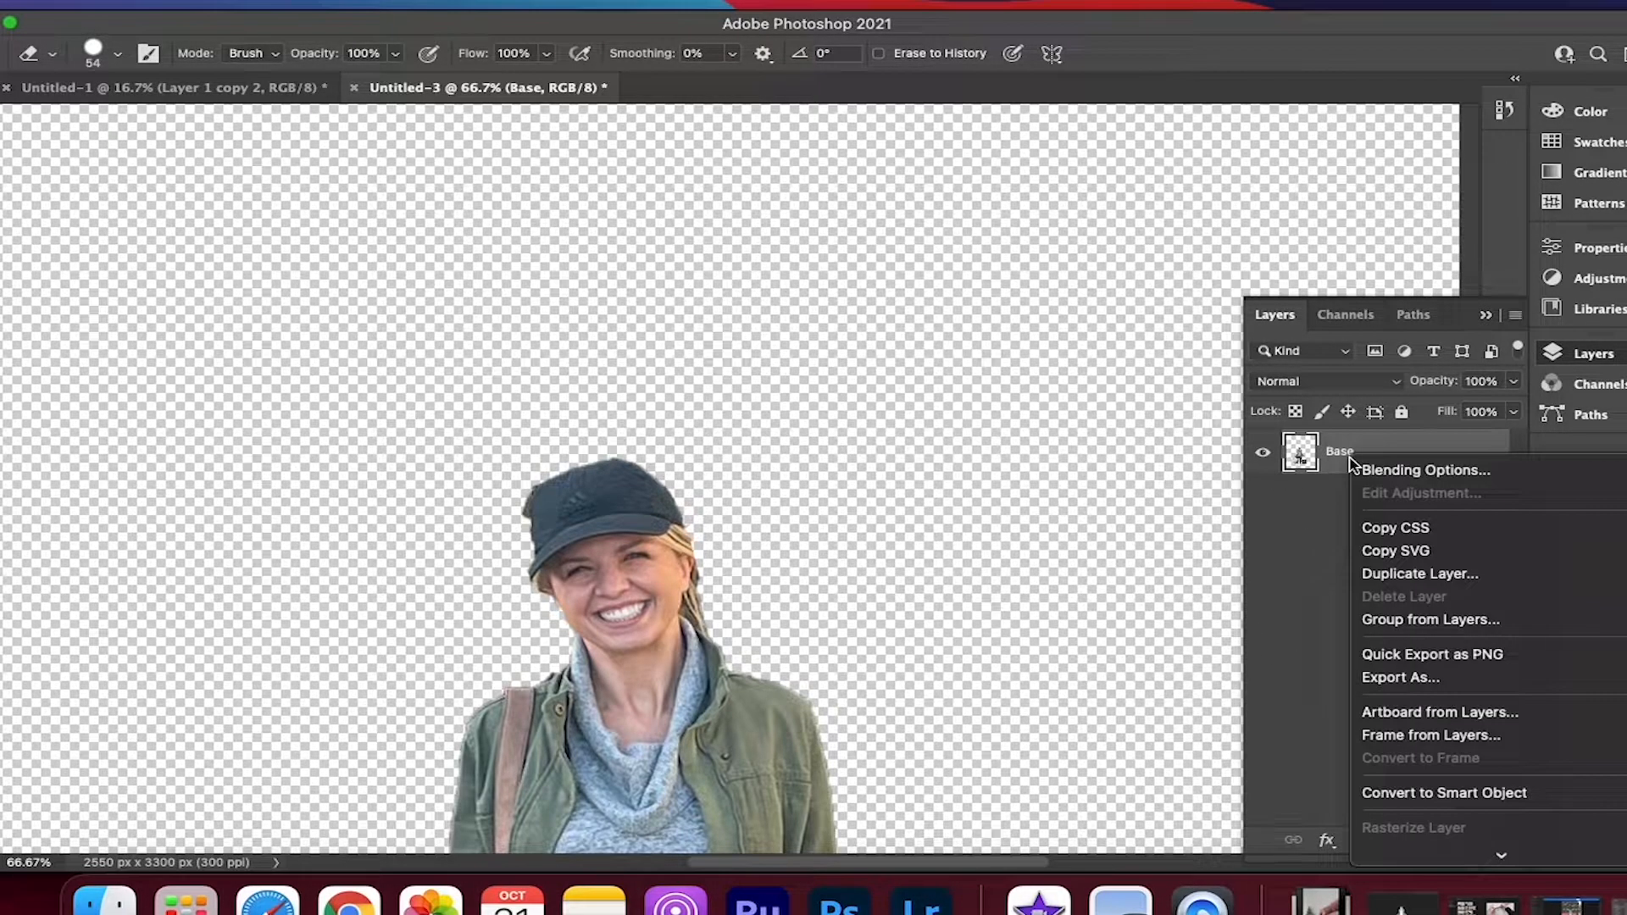
pyautogui.click(1428, 574)
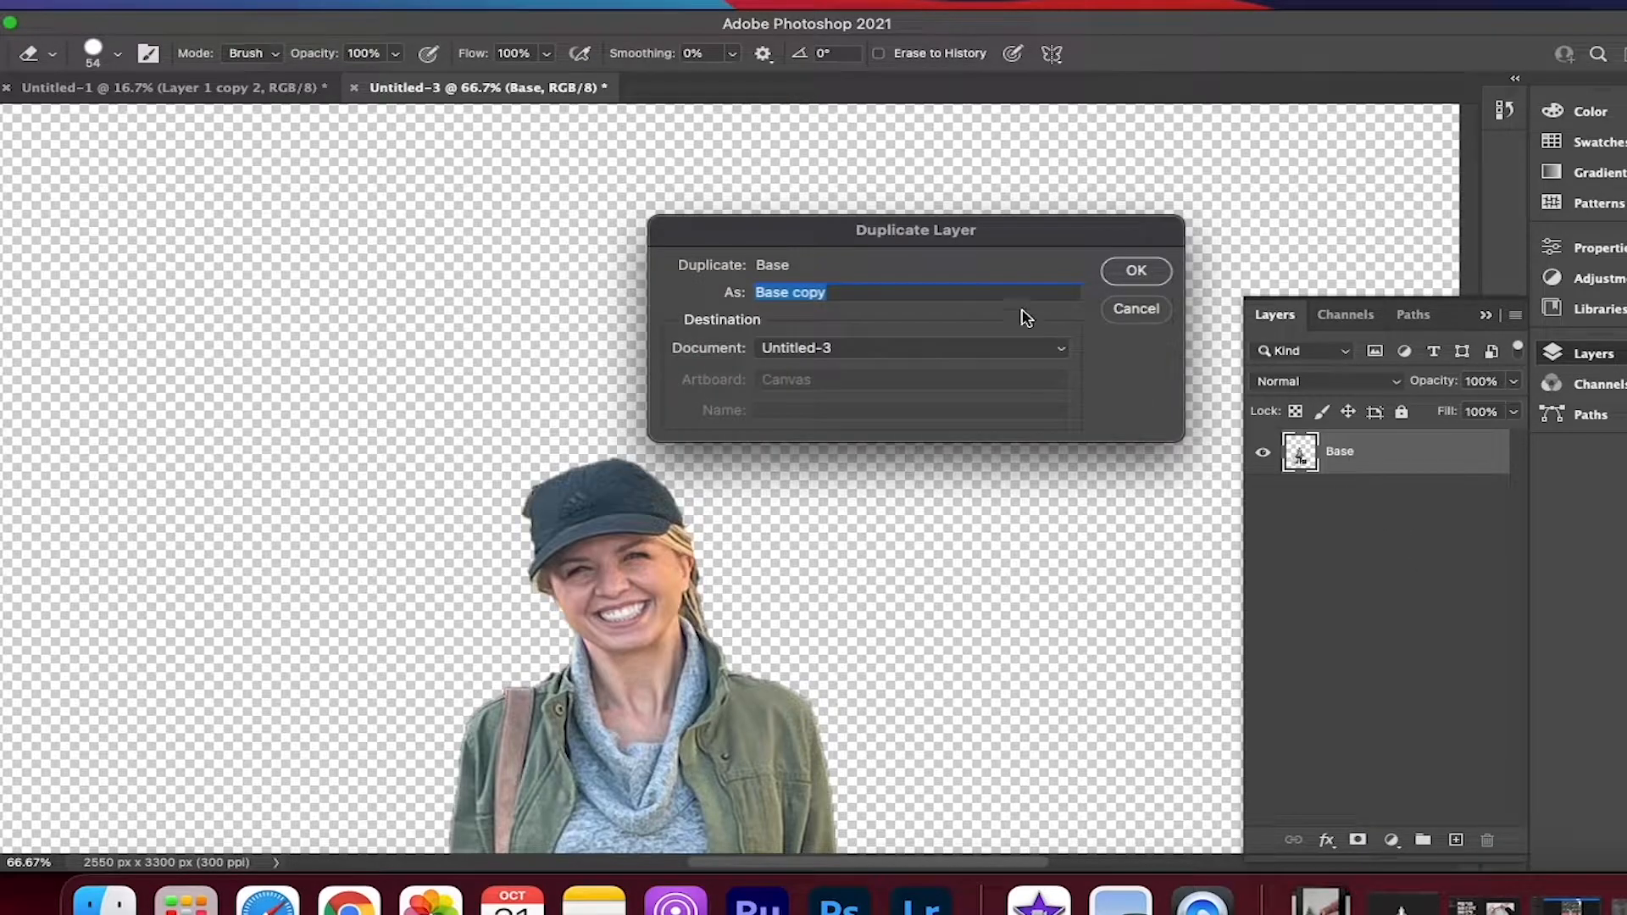
pyautogui.write('Inver')
pyautogui.press('Return')
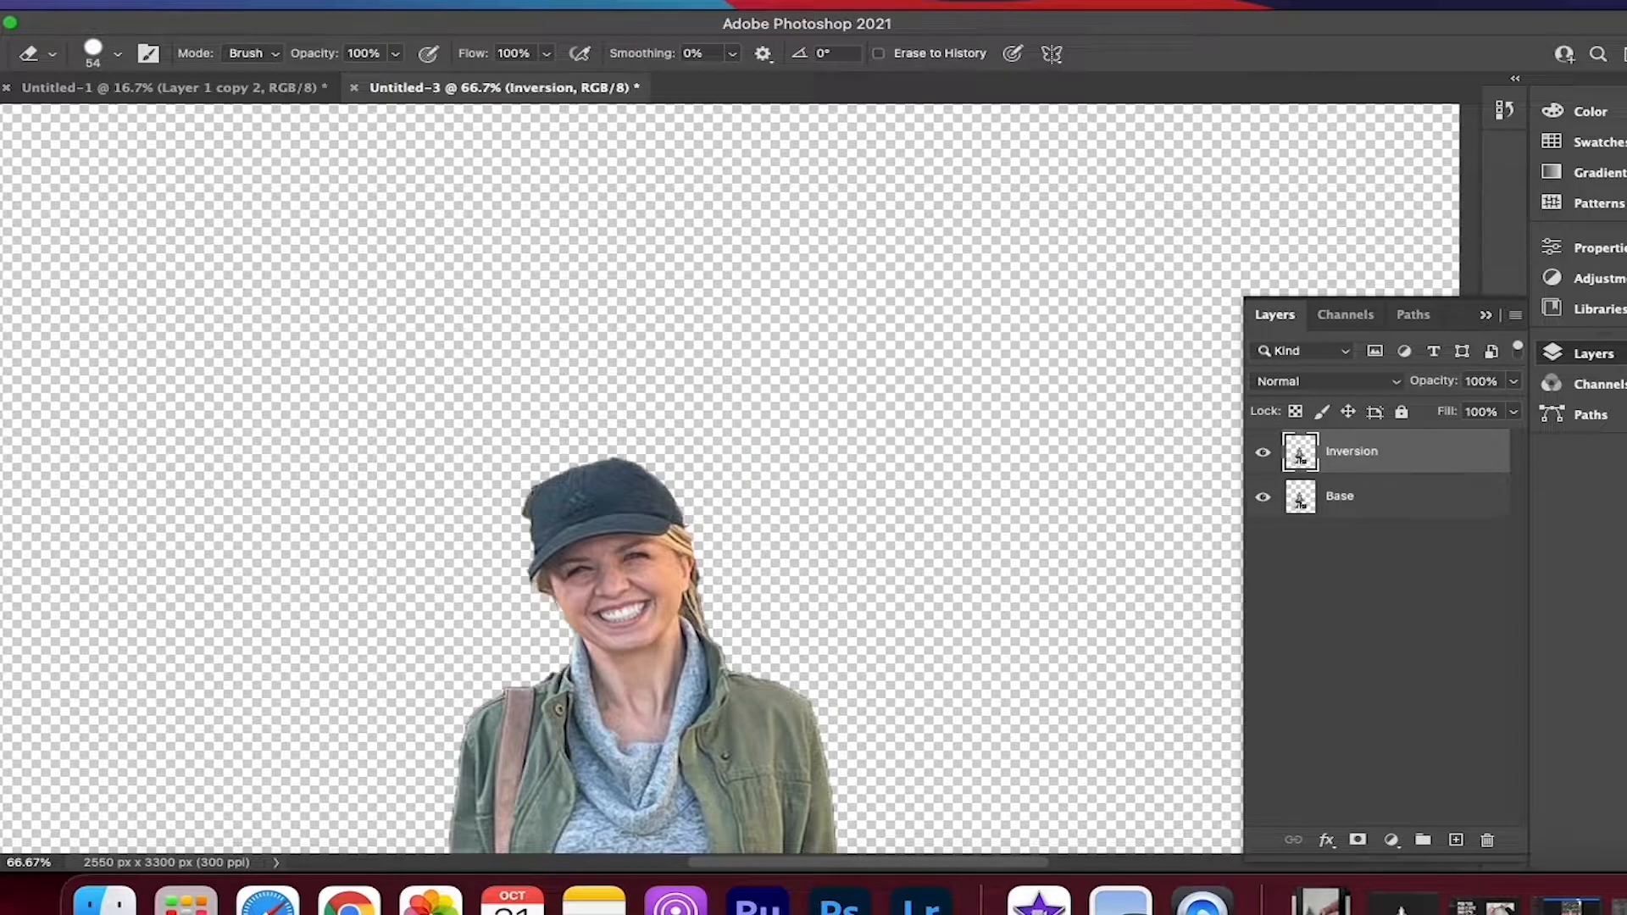
pyautogui.rightClick(1396, 456)
pyautogui.click(1466, 569)
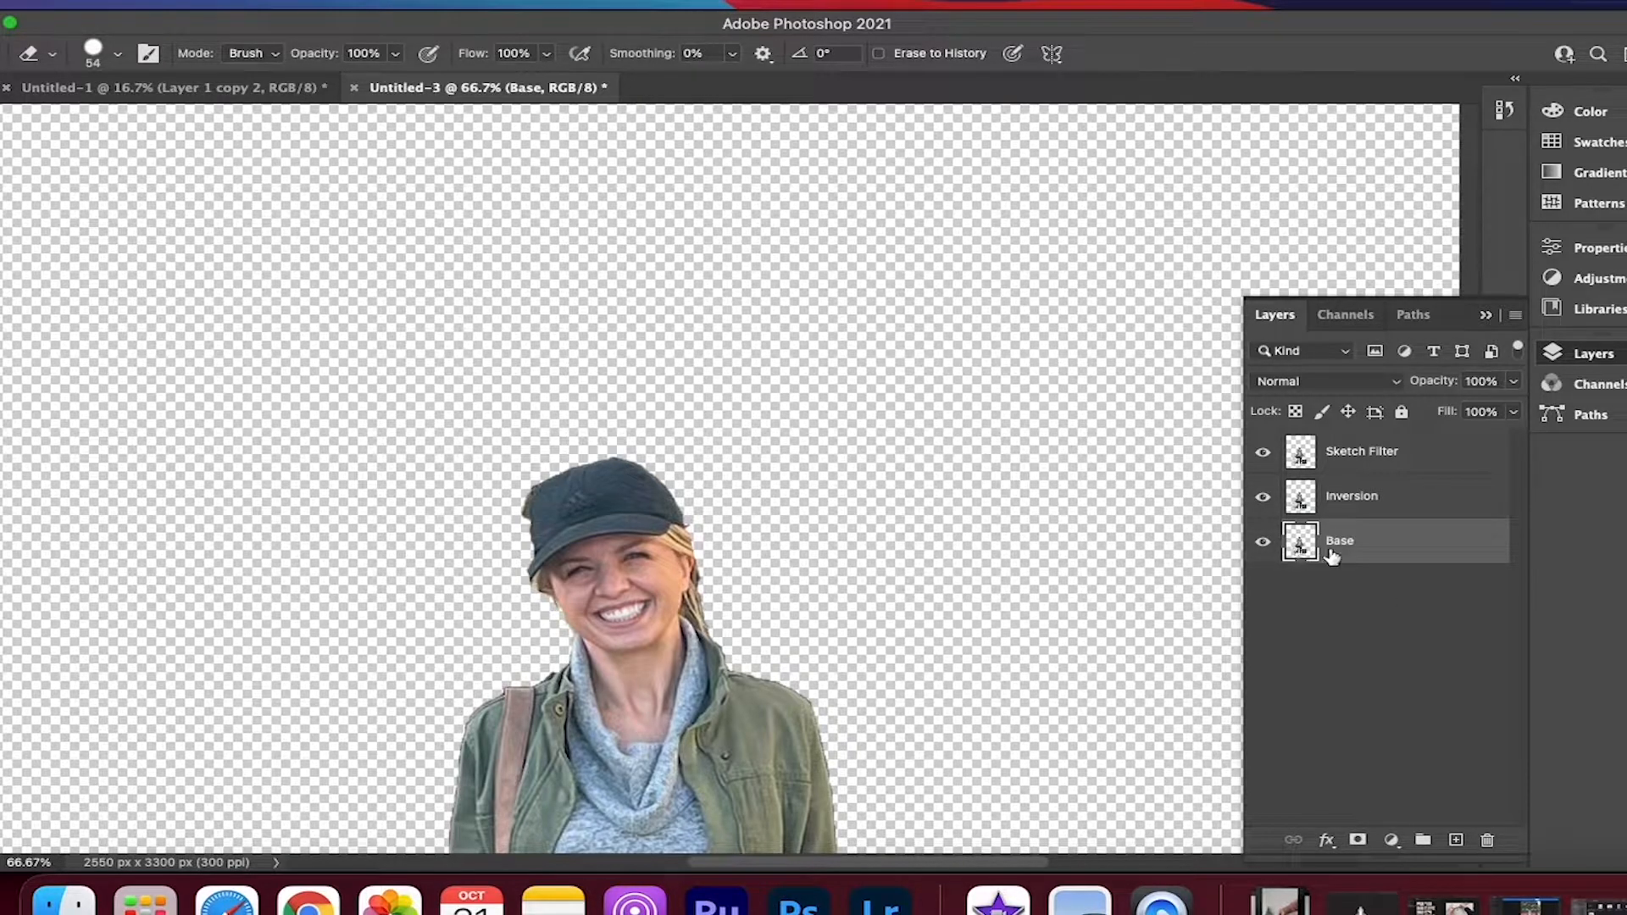
# Hide the Sketch Filter layer and make Inversion the active layer
pyautogui.click(1349, 504)
pyautogui.click(1349, 458)
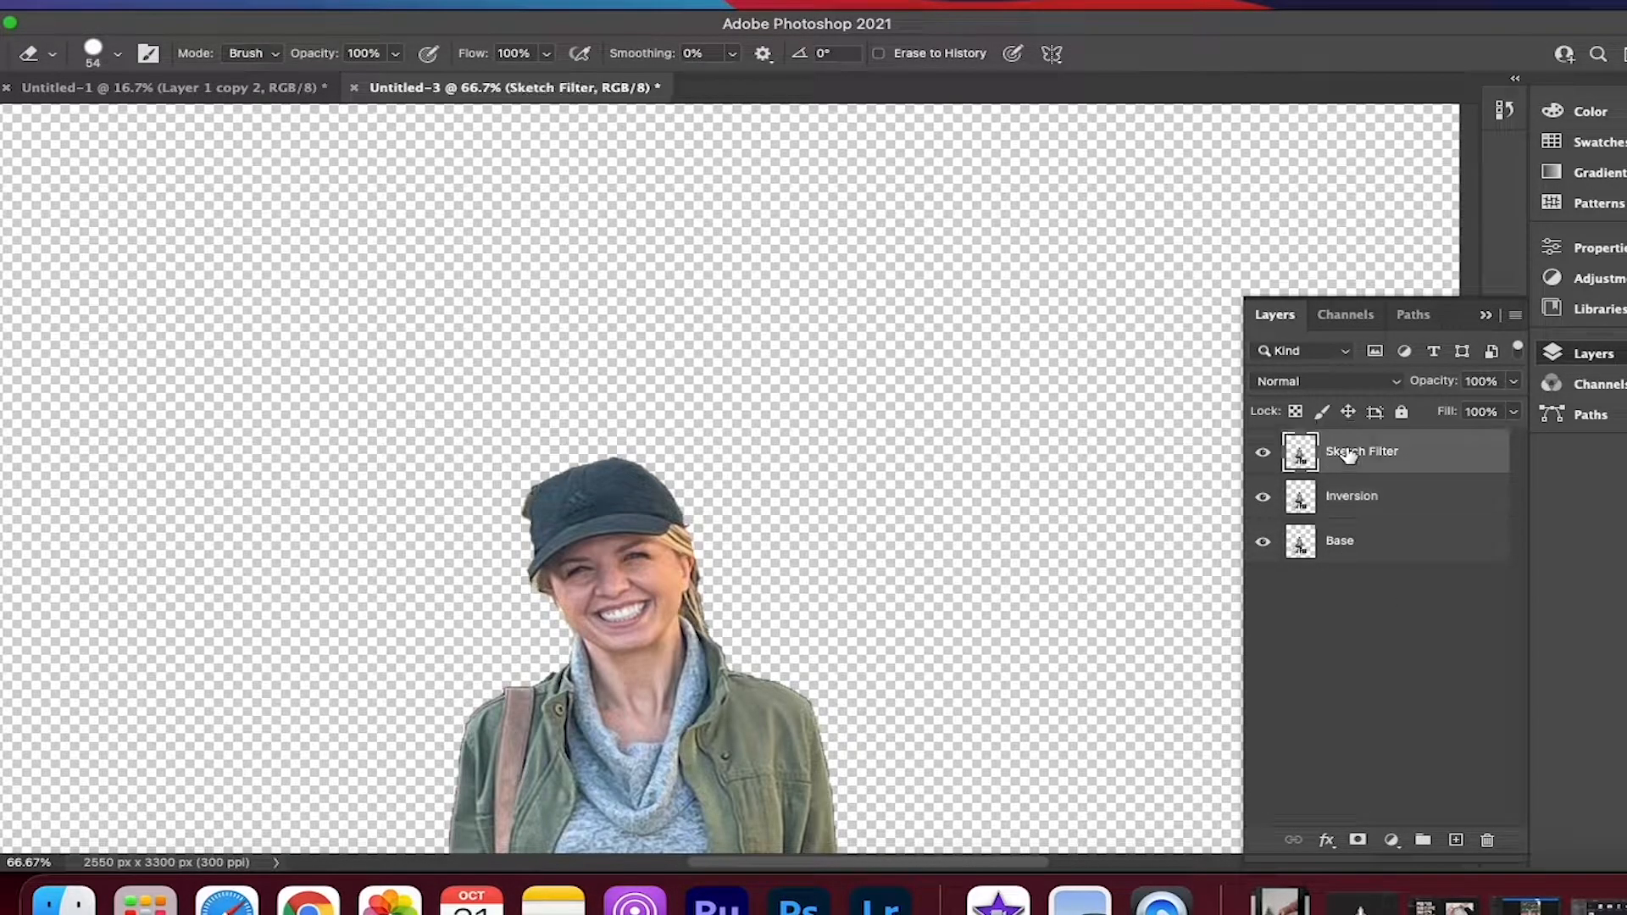
pyautogui.click(1427, 496)
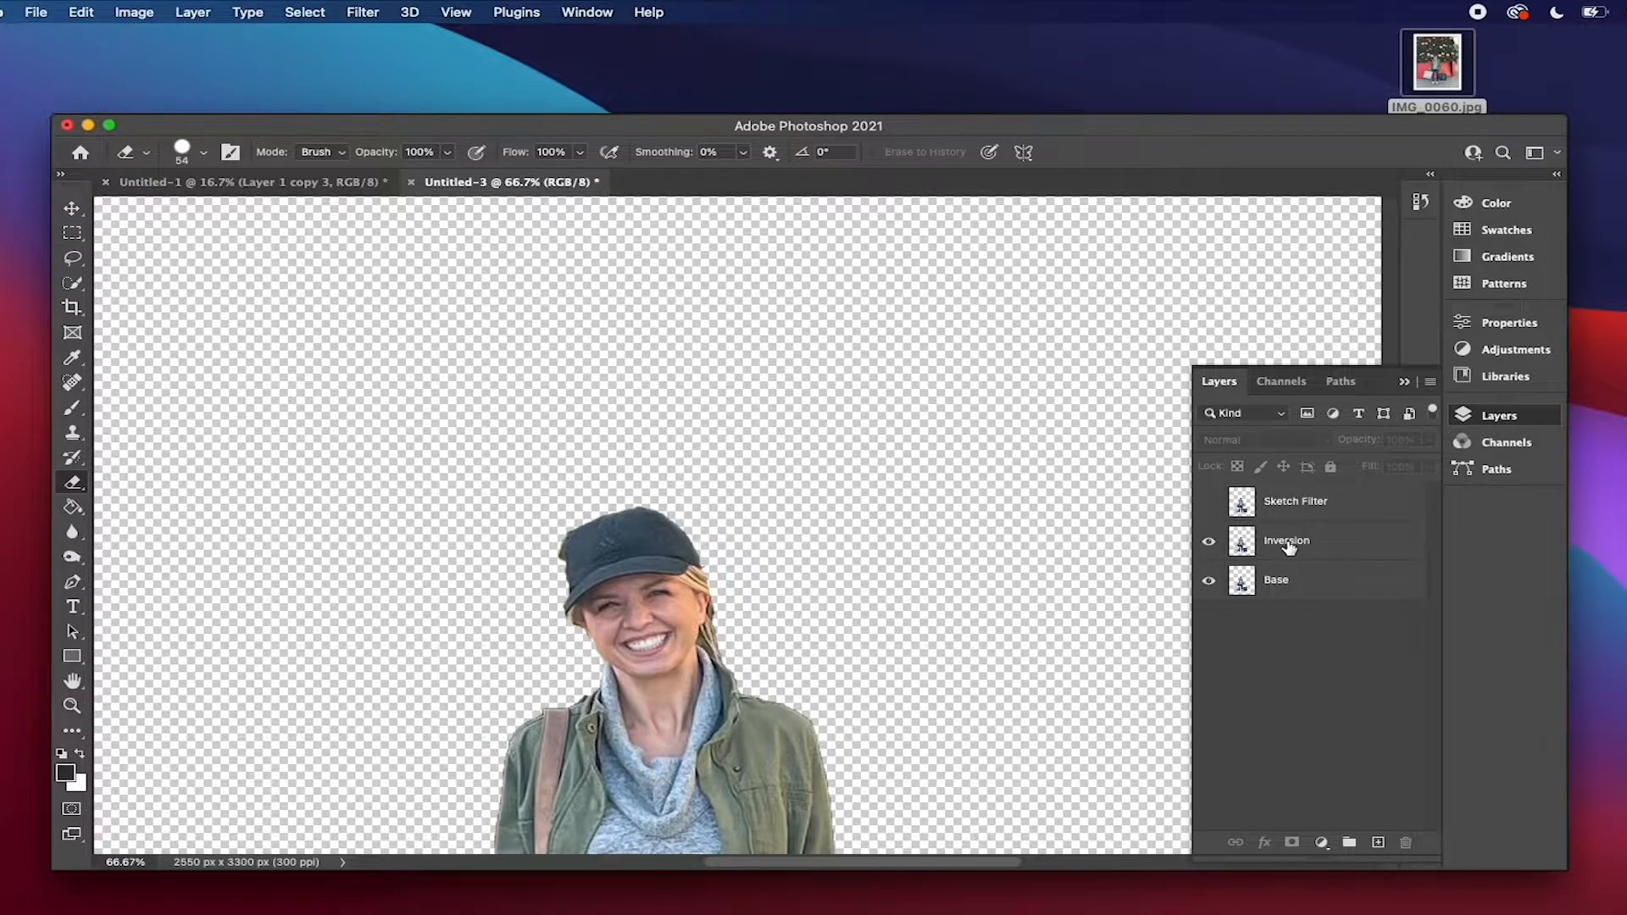
pyautogui.click(1289, 549)
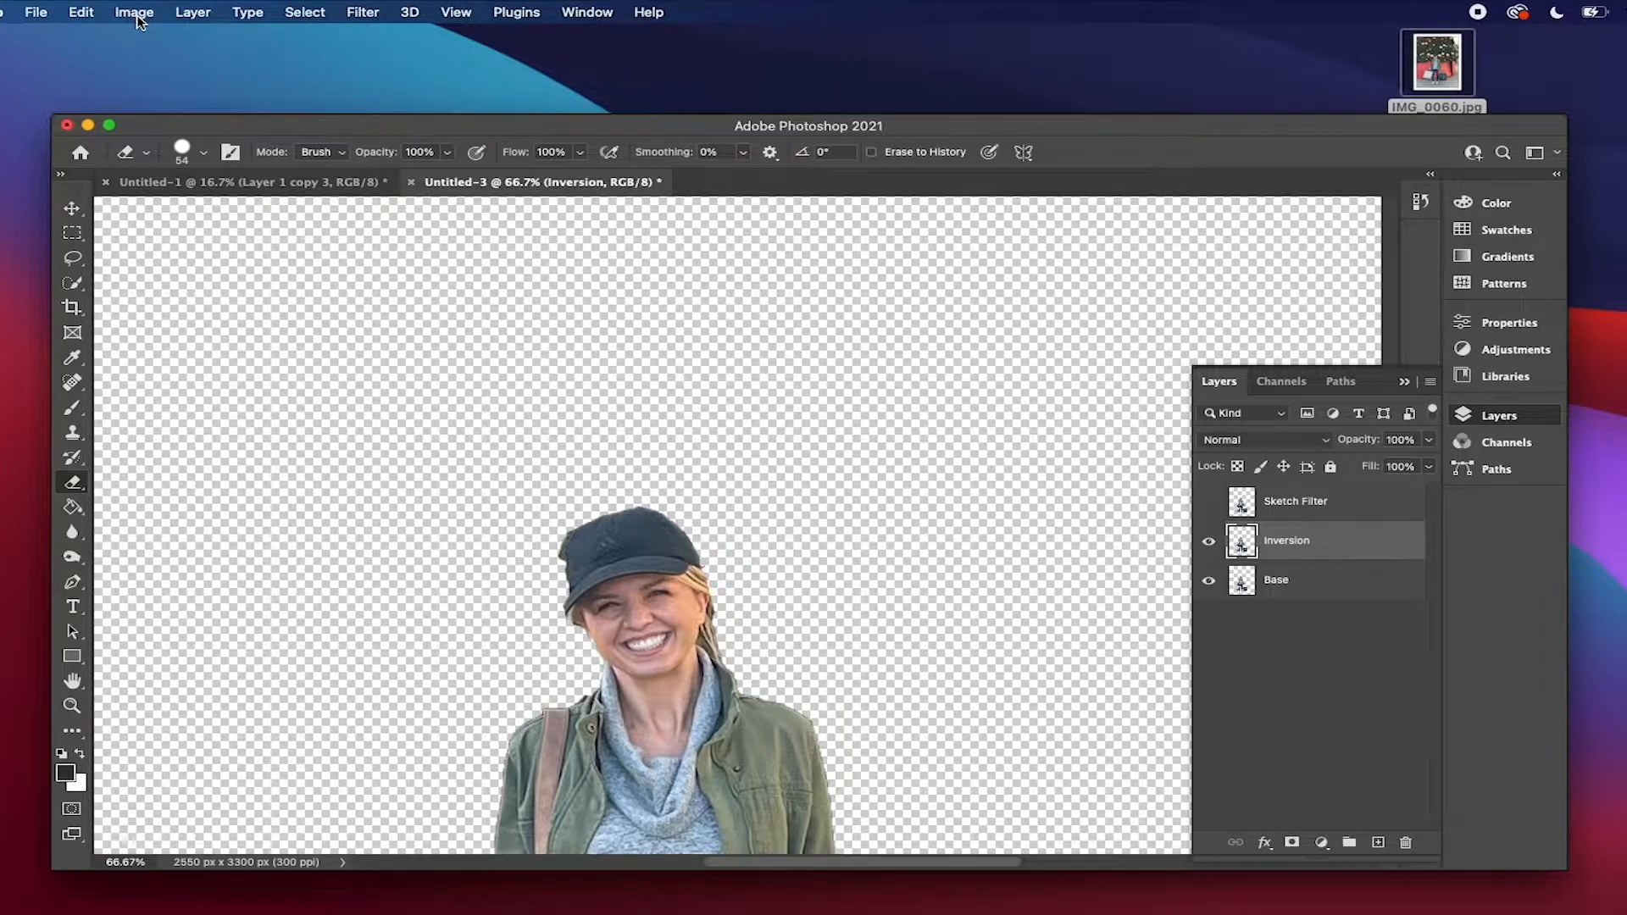
# Convert the Inversion layer to a smart object and invert its colors
pyautogui.rightClick(1296, 546)
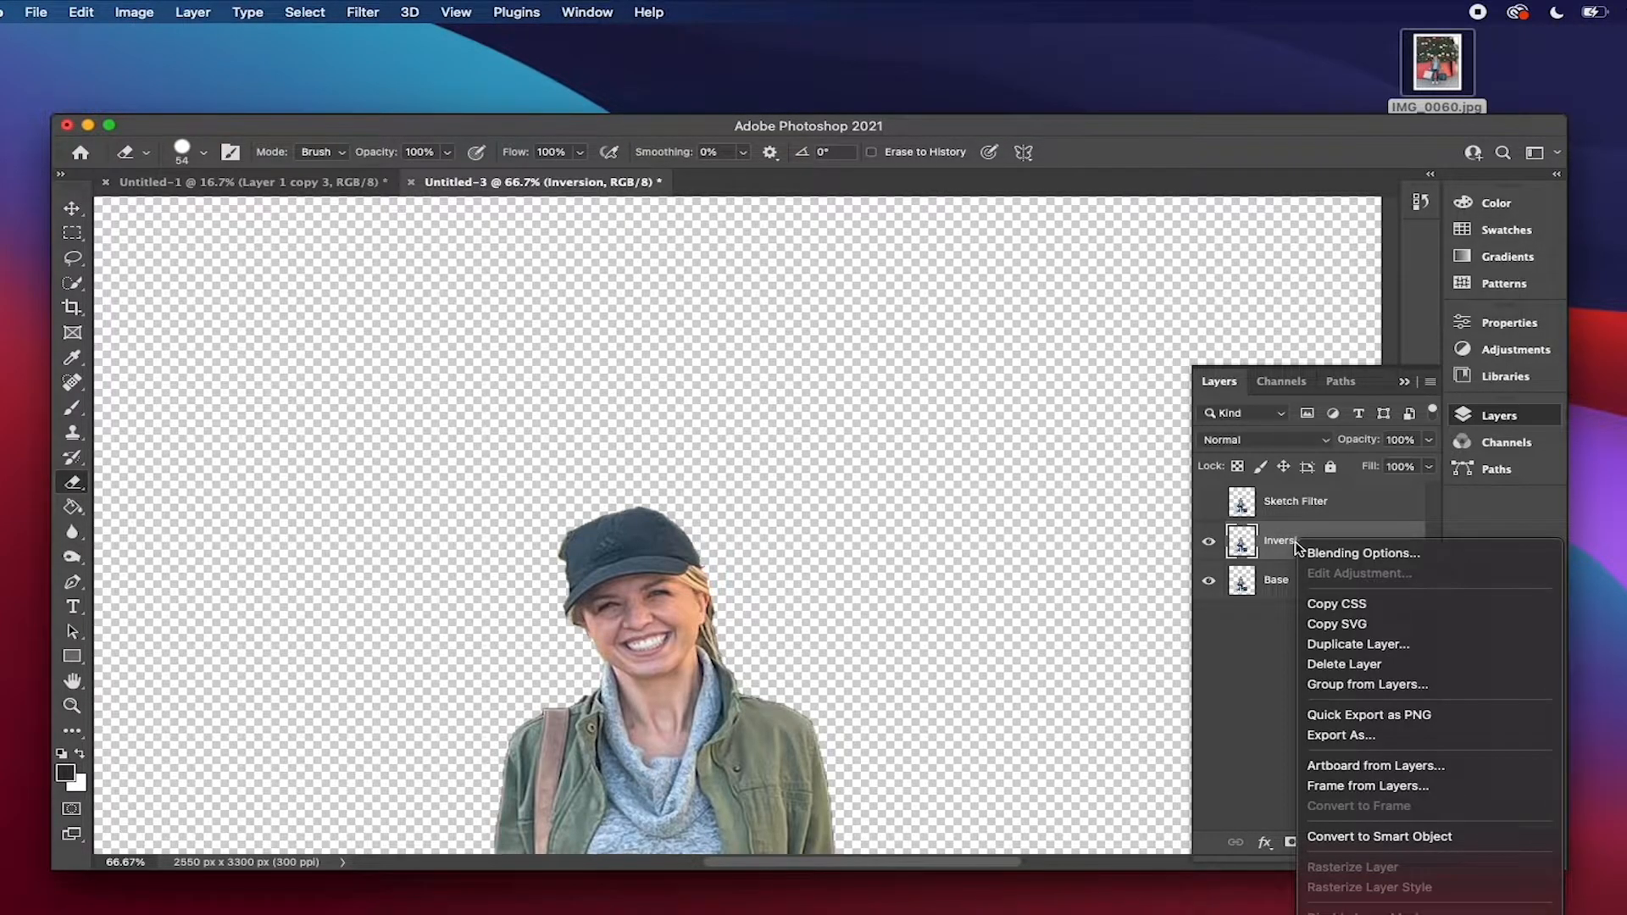
pyautogui.click(1417, 837)
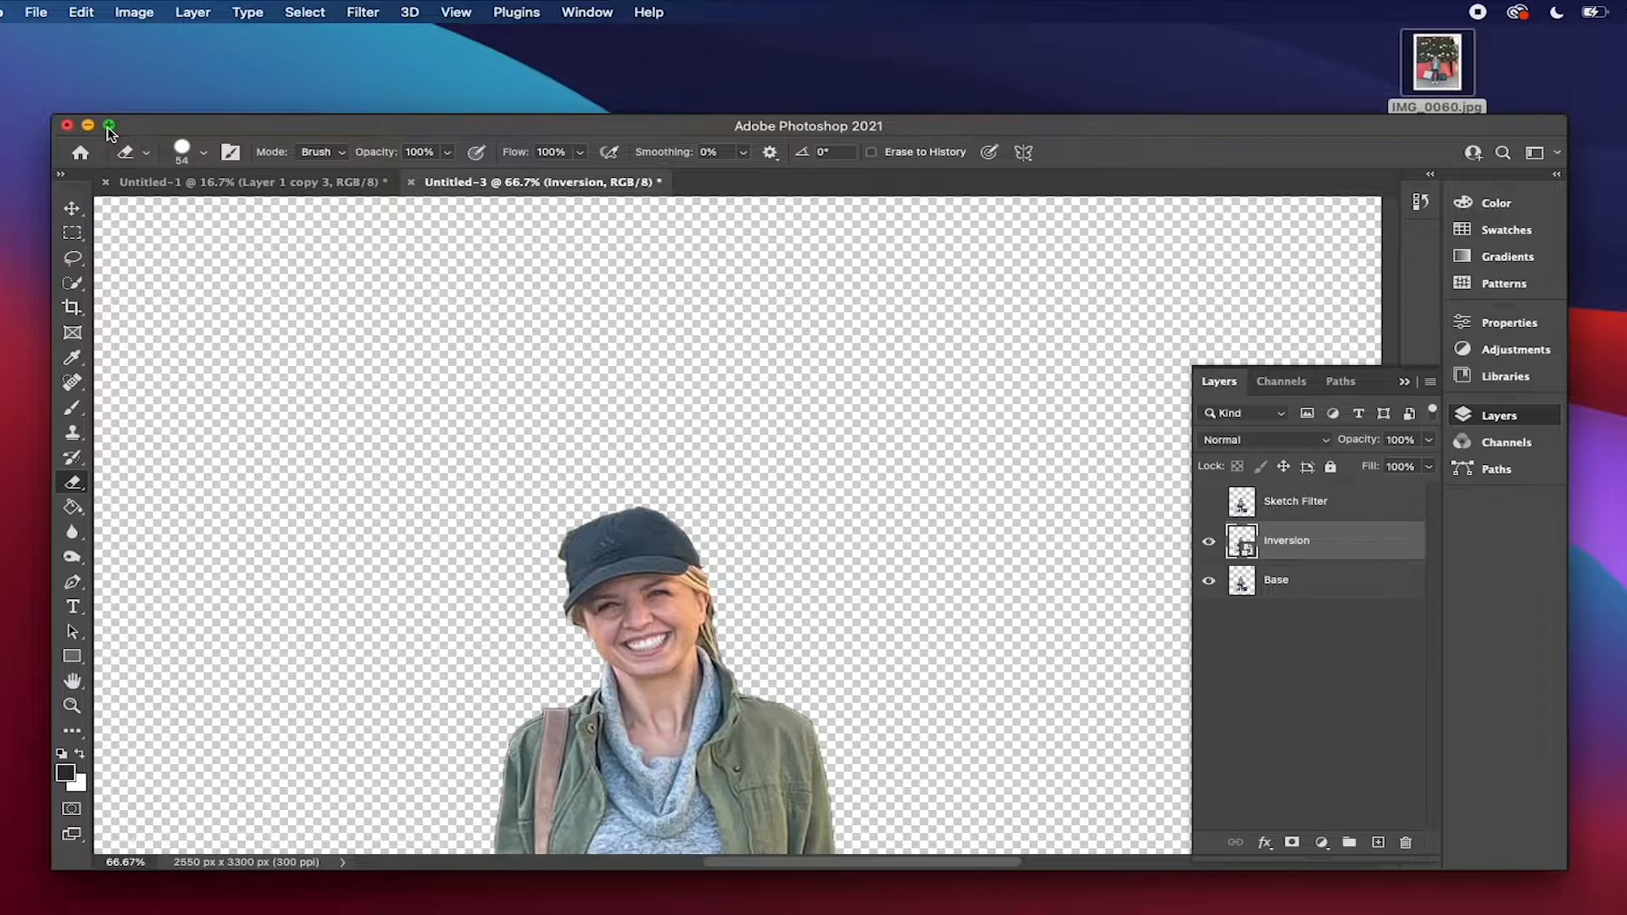
pyautogui.click(110, 125)
pyautogui.click(134, 12)
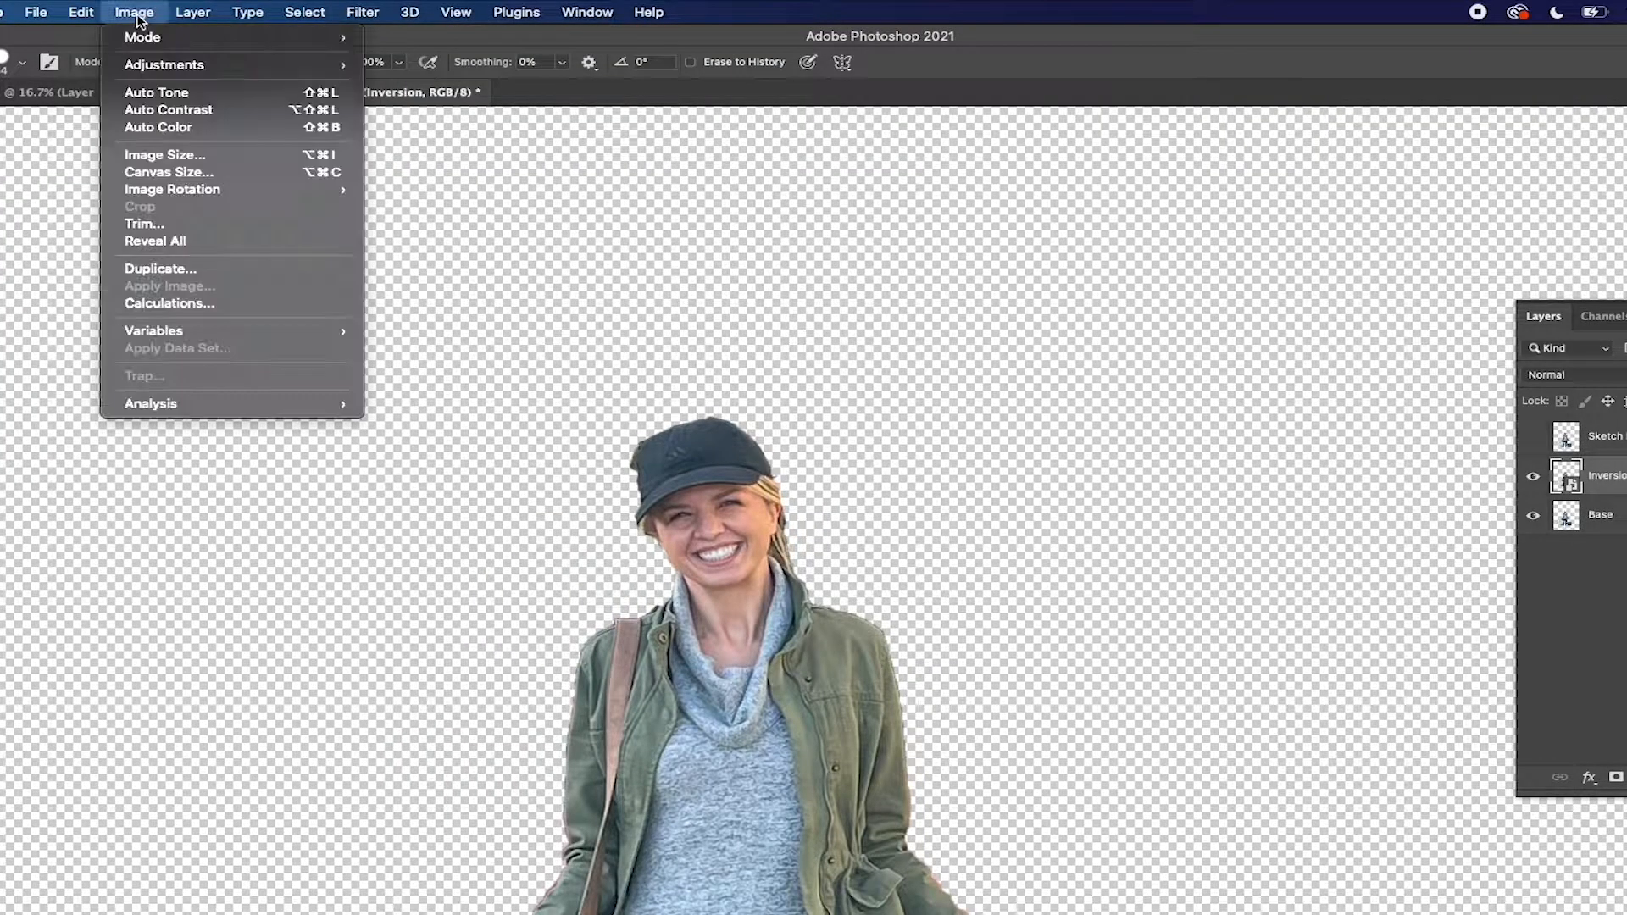
pyautogui.moveTo(216, 71)
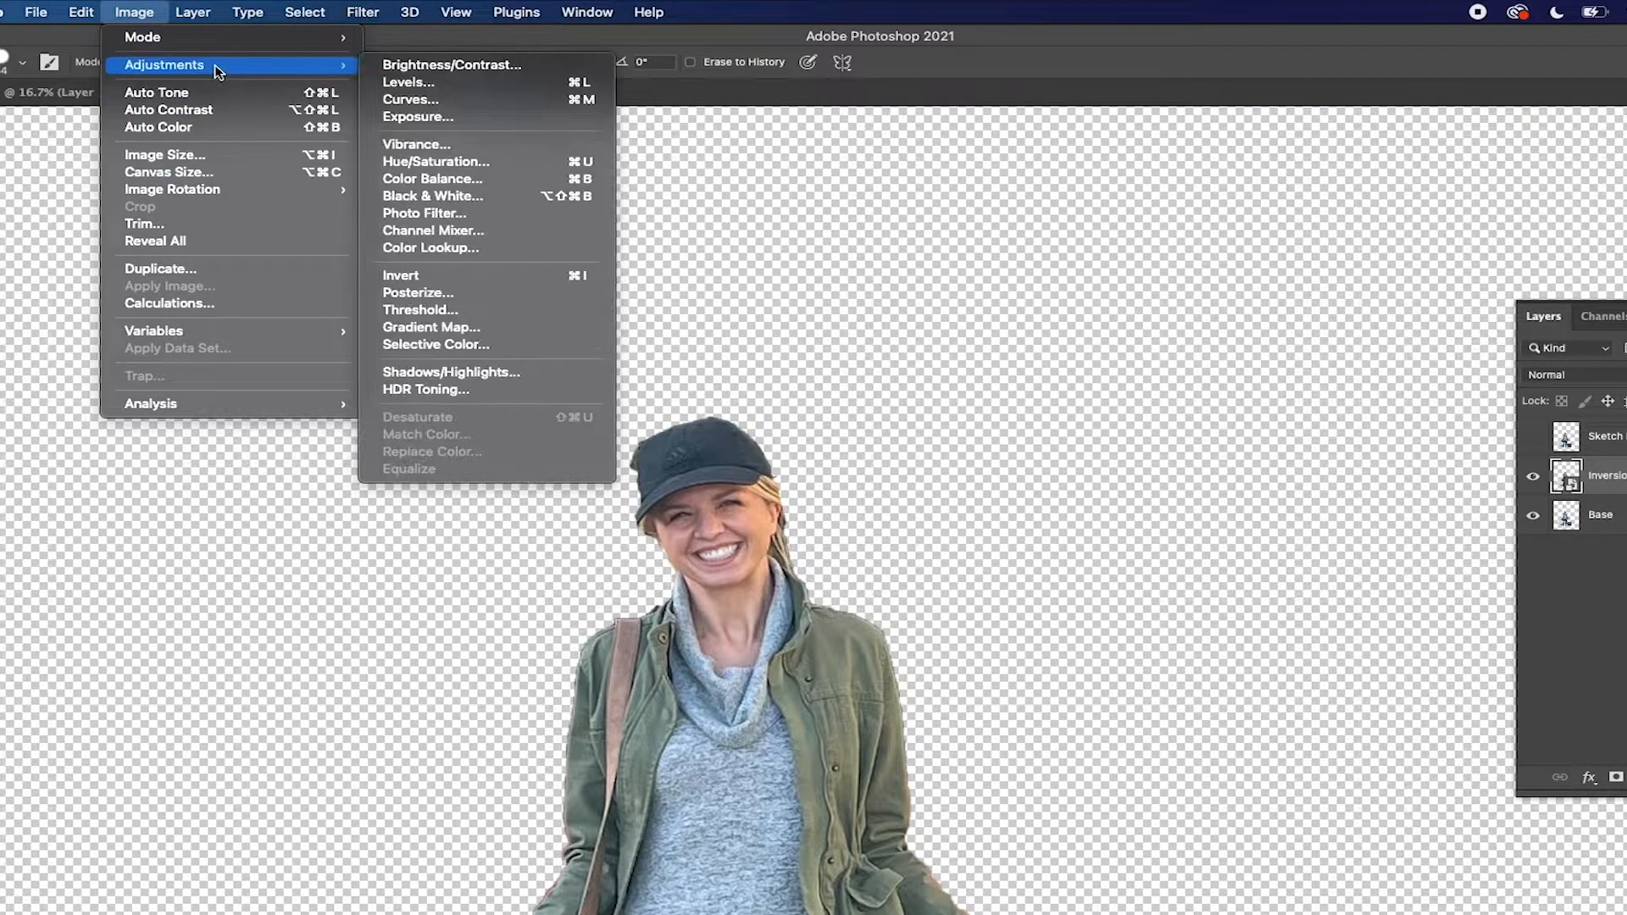
pyautogui.click(496, 277)
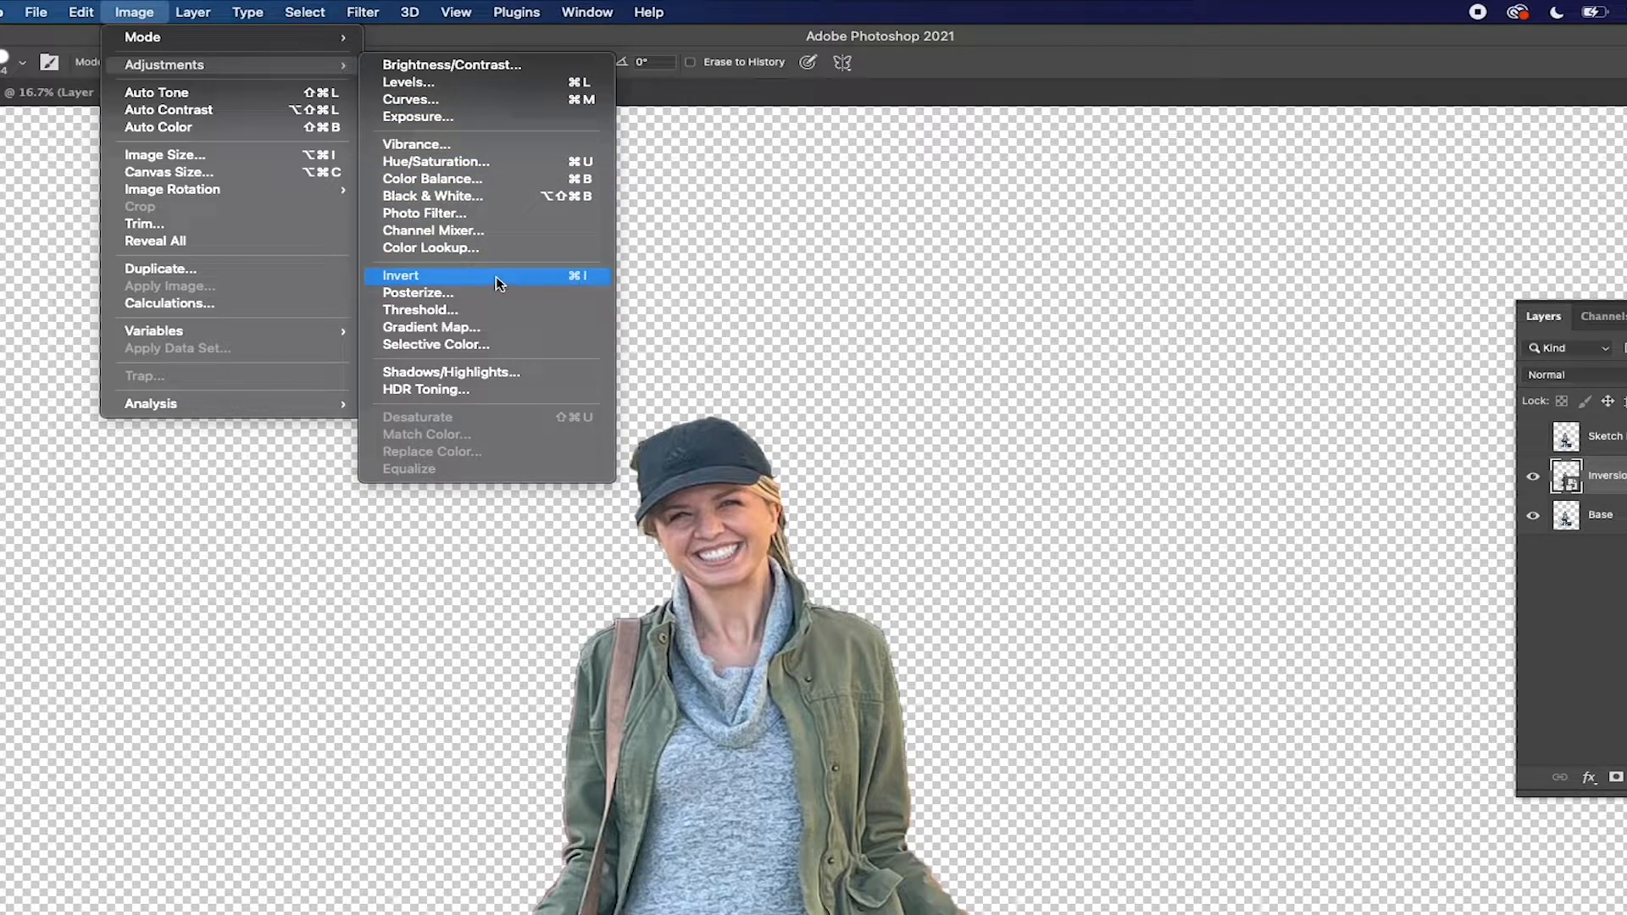
# Set the Inversion layer's blend mode to Color Dodge and apply a Gaussian Blur with a 28.9 pixel radius
pyautogui.click(1498, 333)
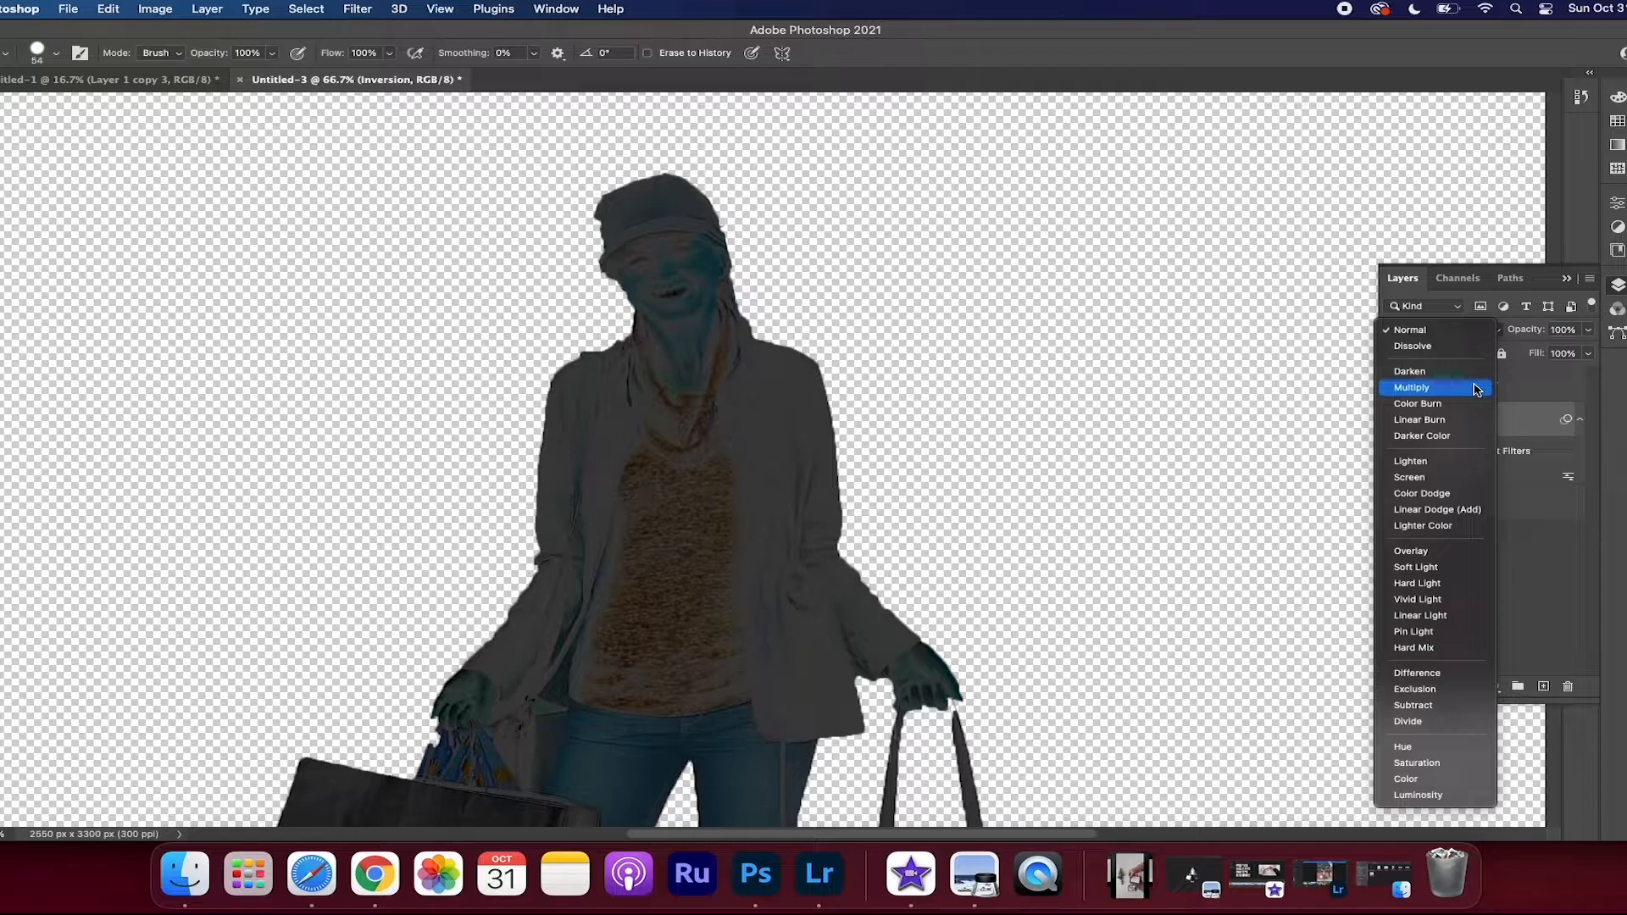
pyautogui.click(1442, 499)
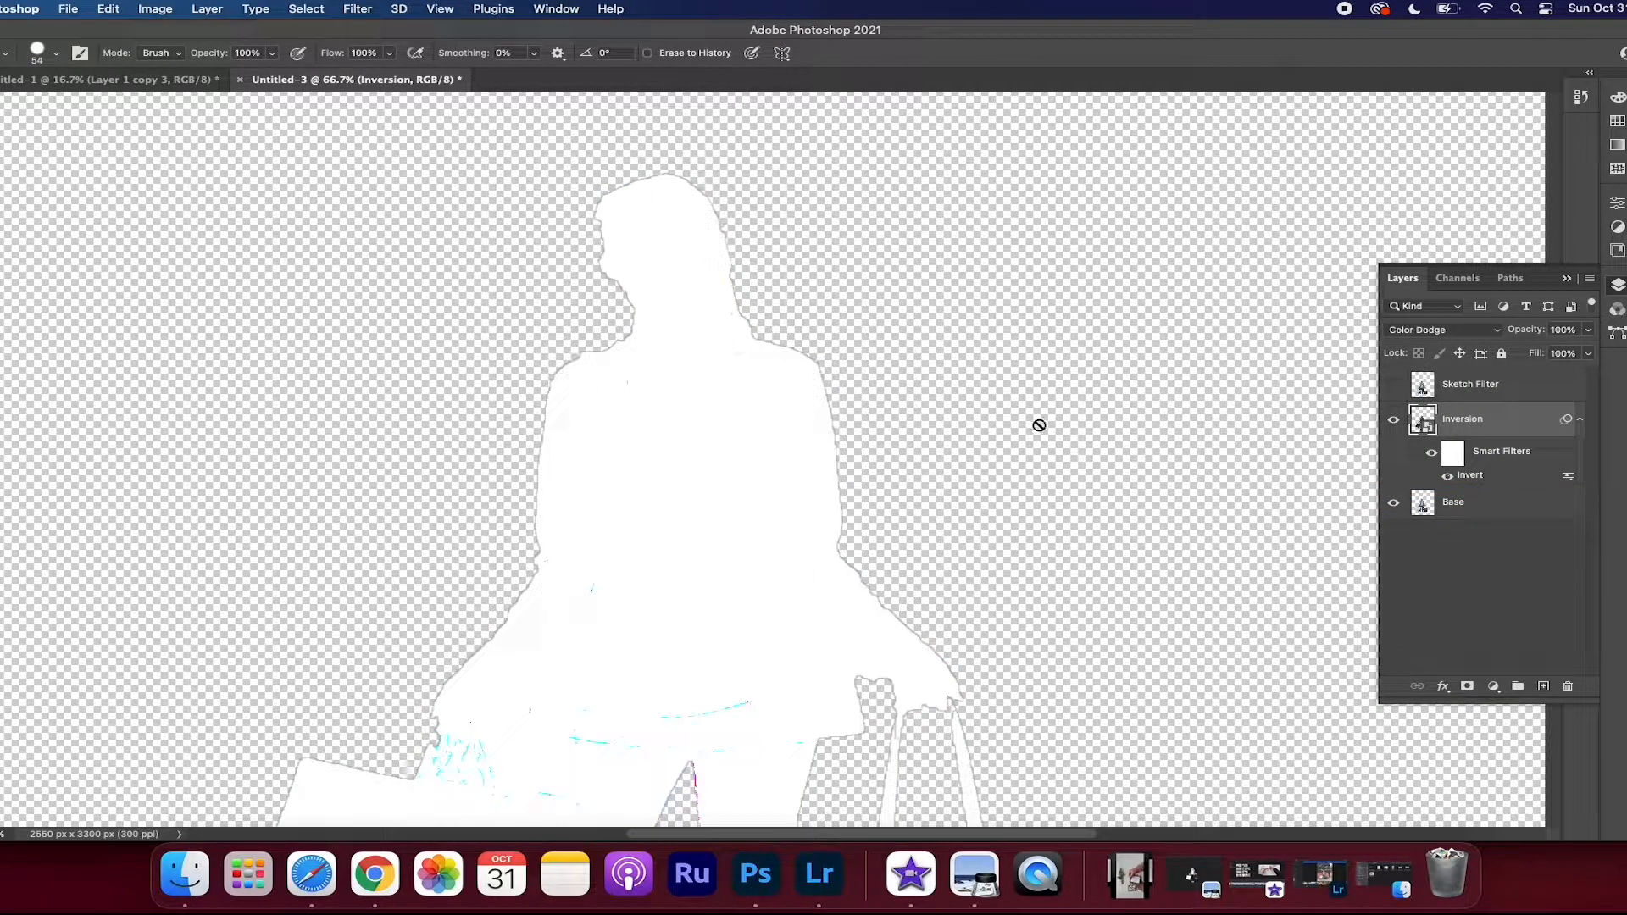
pyautogui.click(354, 10)
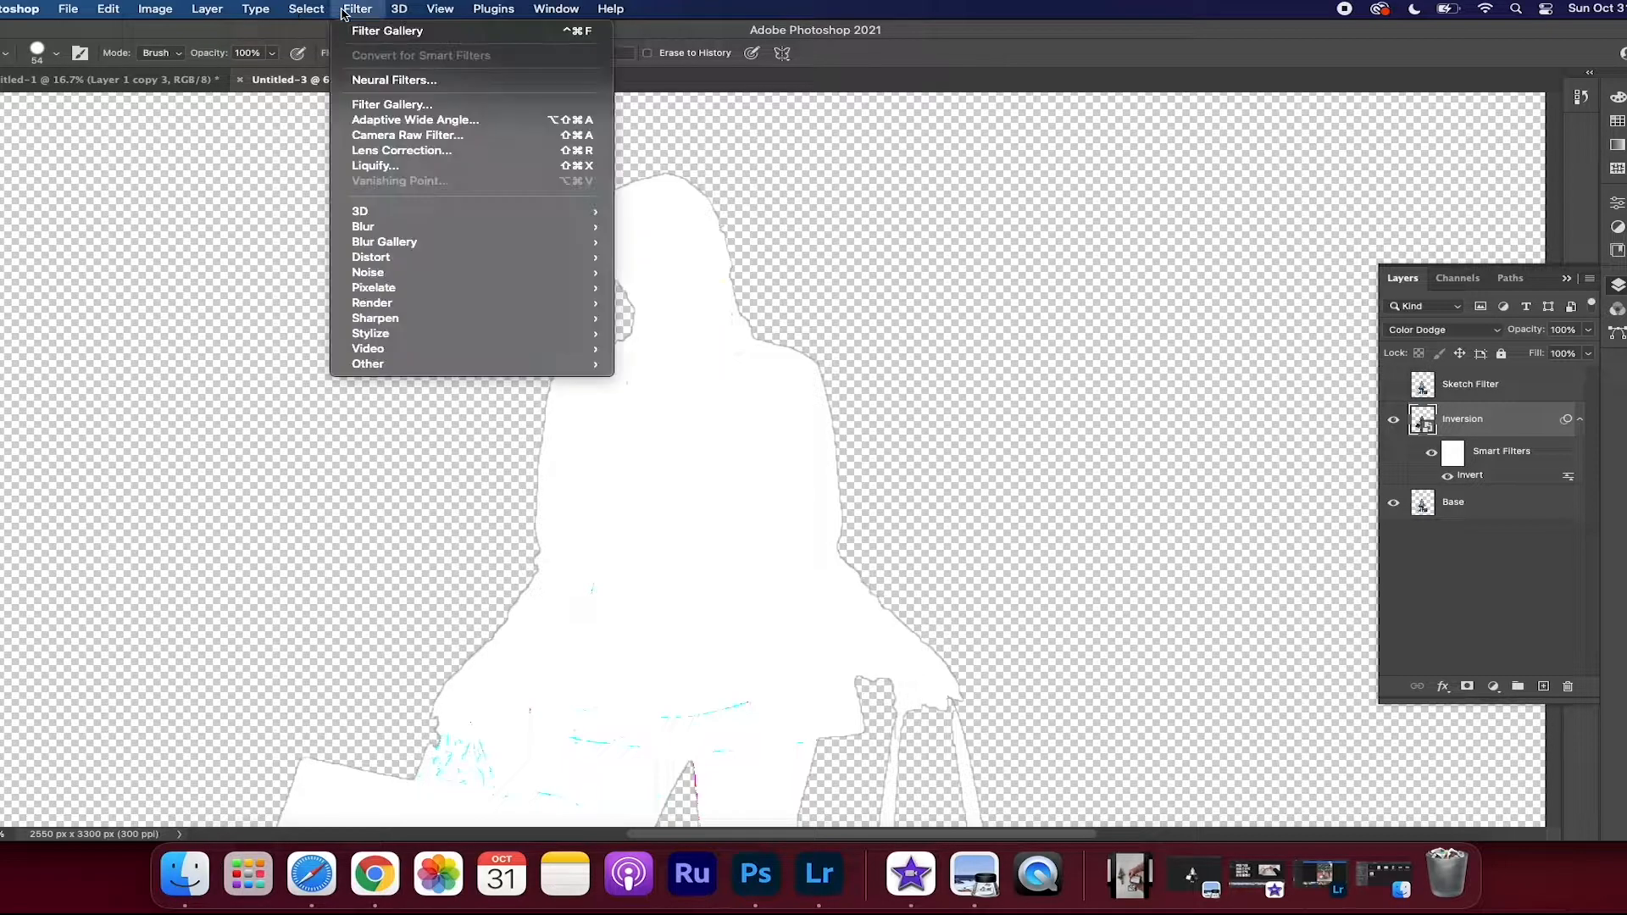
pyautogui.moveTo(449, 236)
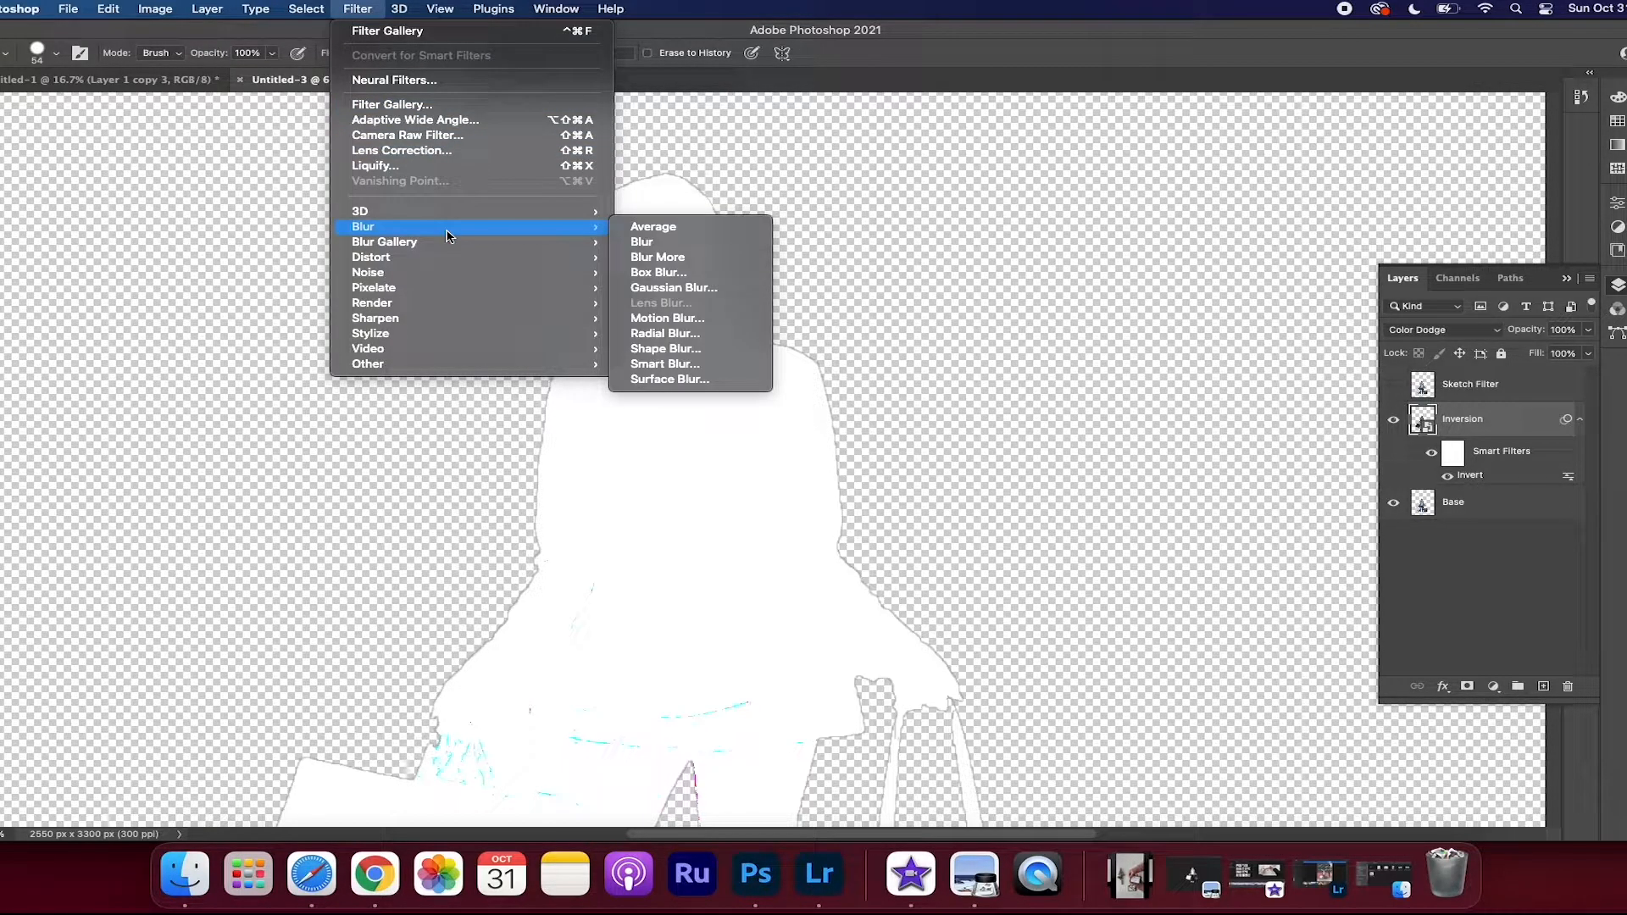
pyautogui.click(708, 288)
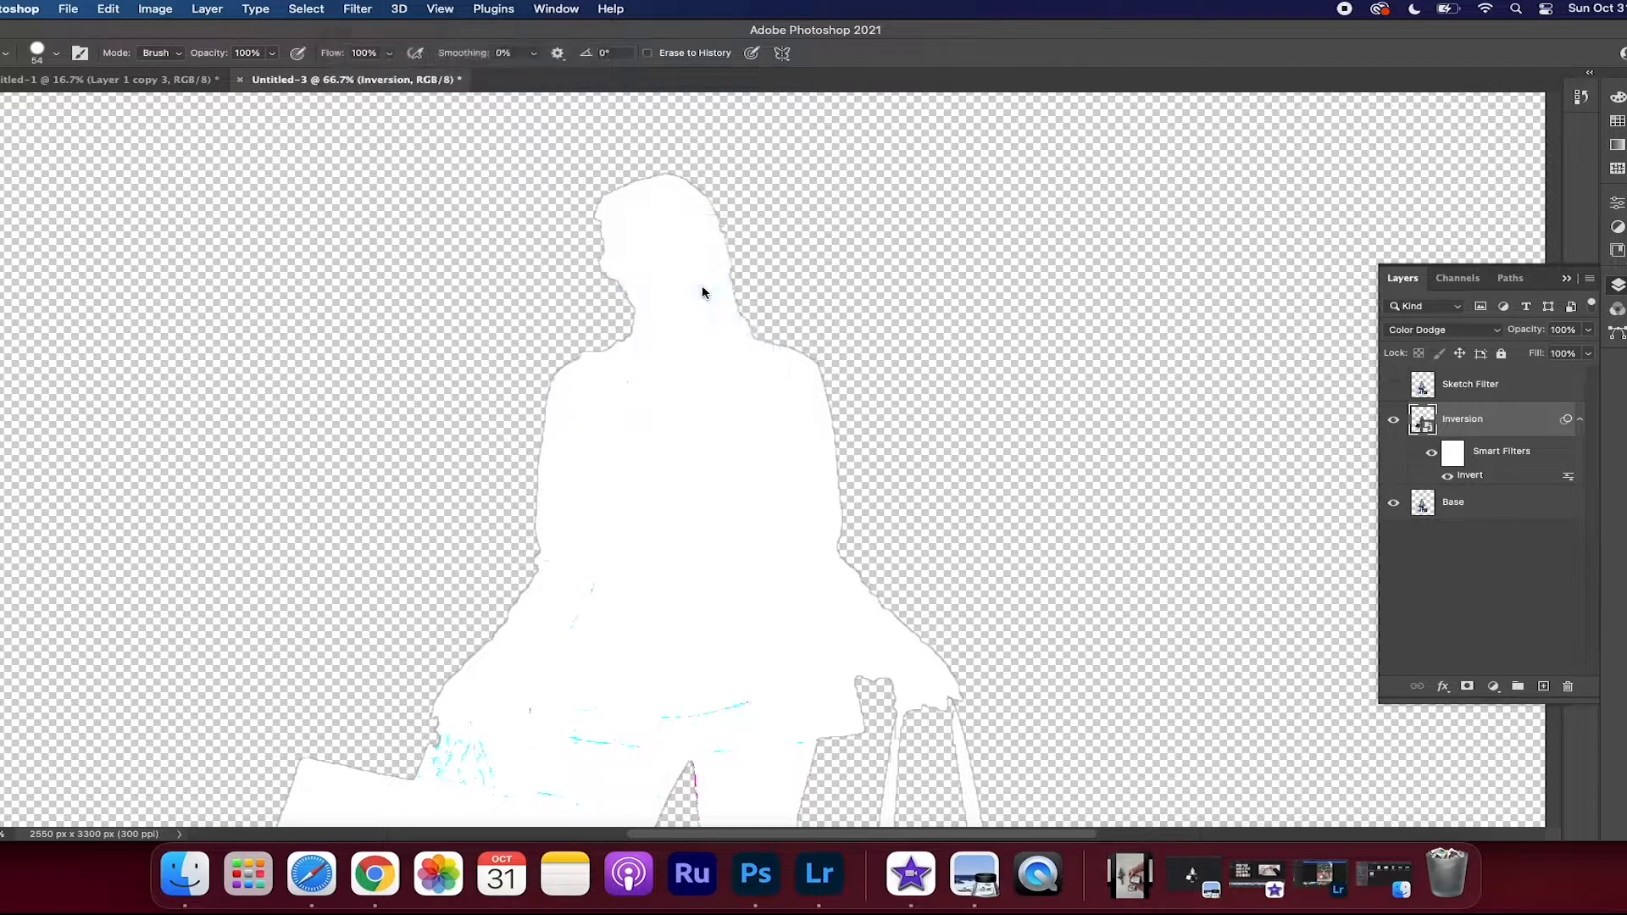
pyautogui.moveTo(855, 202); pyautogui.dragTo(1097, 215)
pyautogui.moveTo(1014, 469)
pyautogui.mouseDown()
pyautogui.moveTo(1032, 469)
pyautogui.moveTo(971, 470)
pyautogui.moveTo(1004, 471)
pyautogui.mouseUp()
pyautogui.moveTo(1002, 469); pyautogui.dragTo(1008, 470)
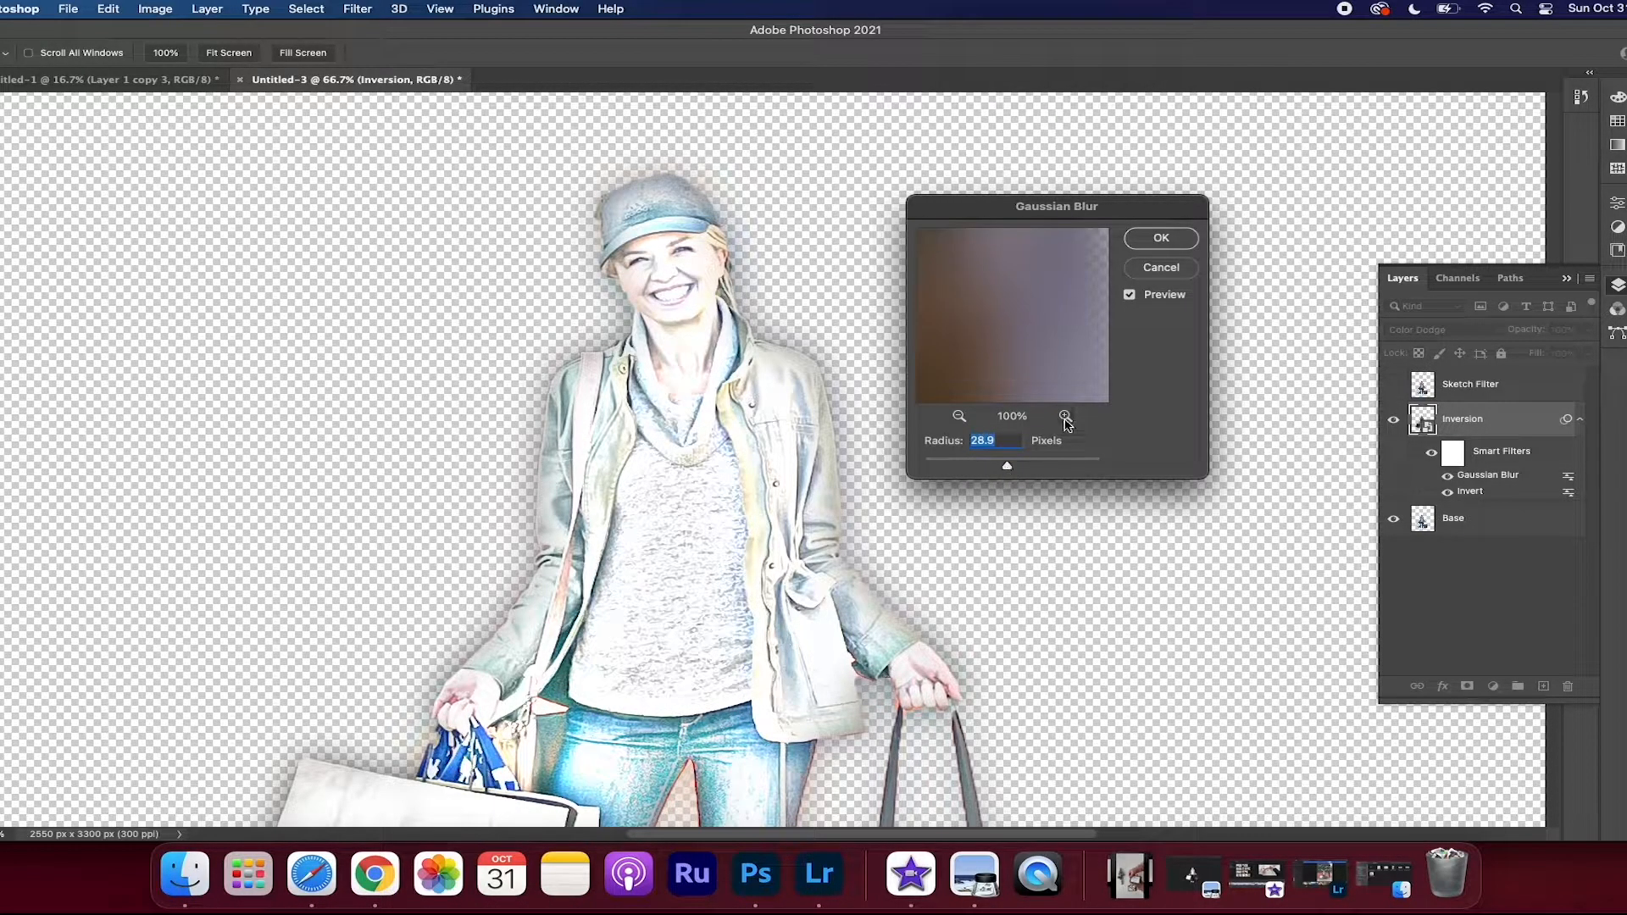
pyautogui.click(1161, 240)
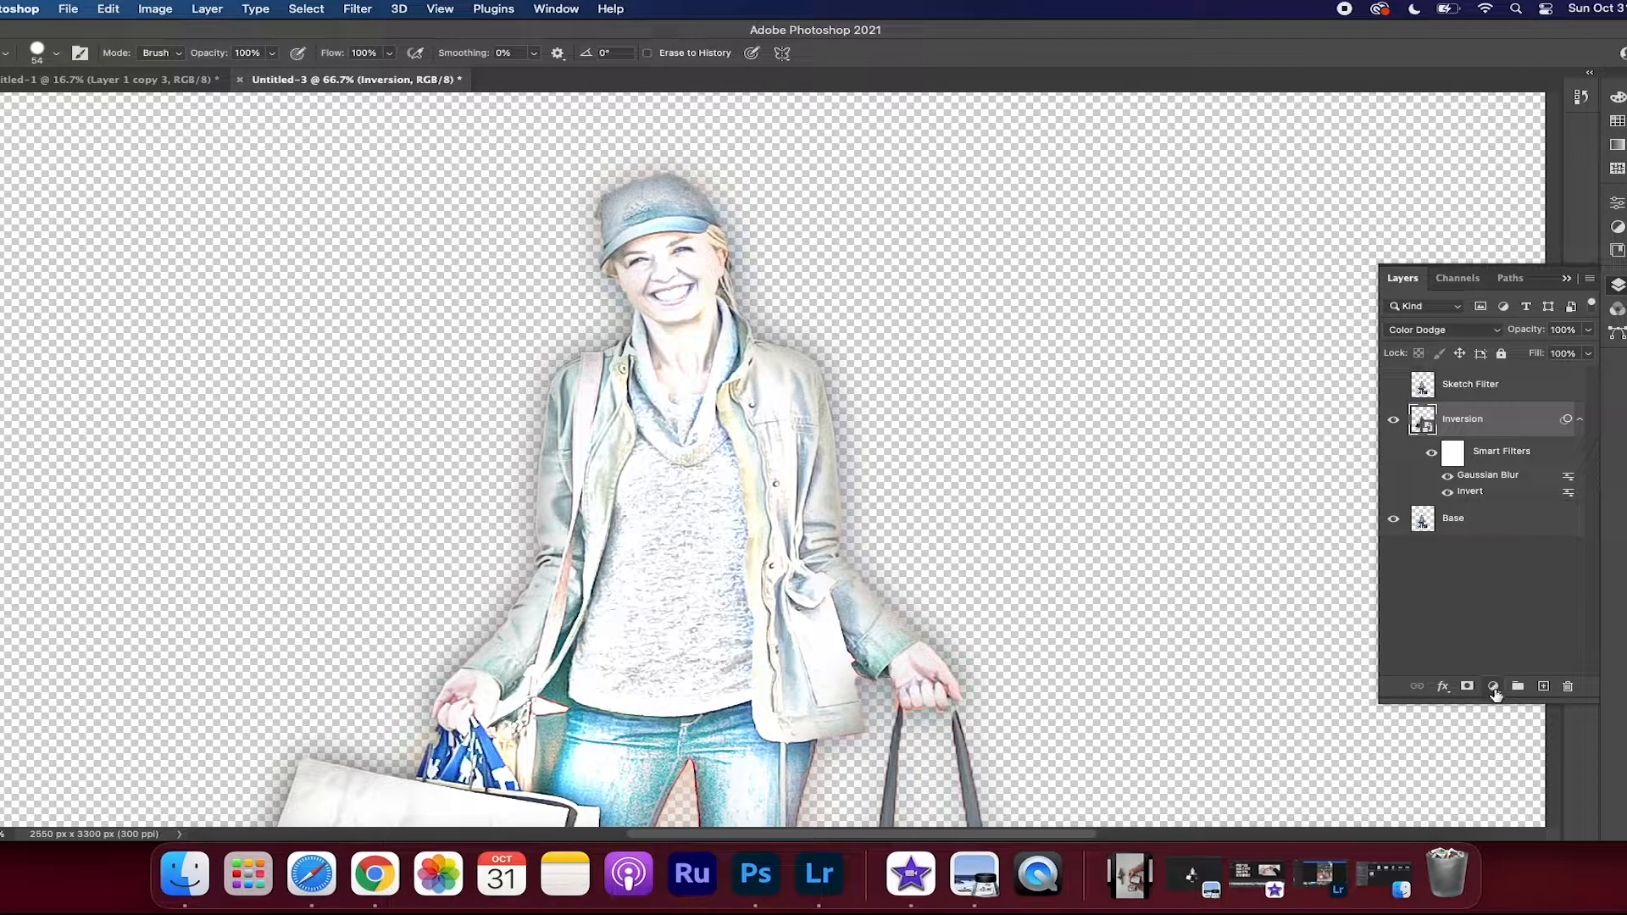
# Add a Black & White adjustment layer above Inversion with Reds at 73, Yellows at 100 and Blues at 130
pyautogui.click(1493, 688)
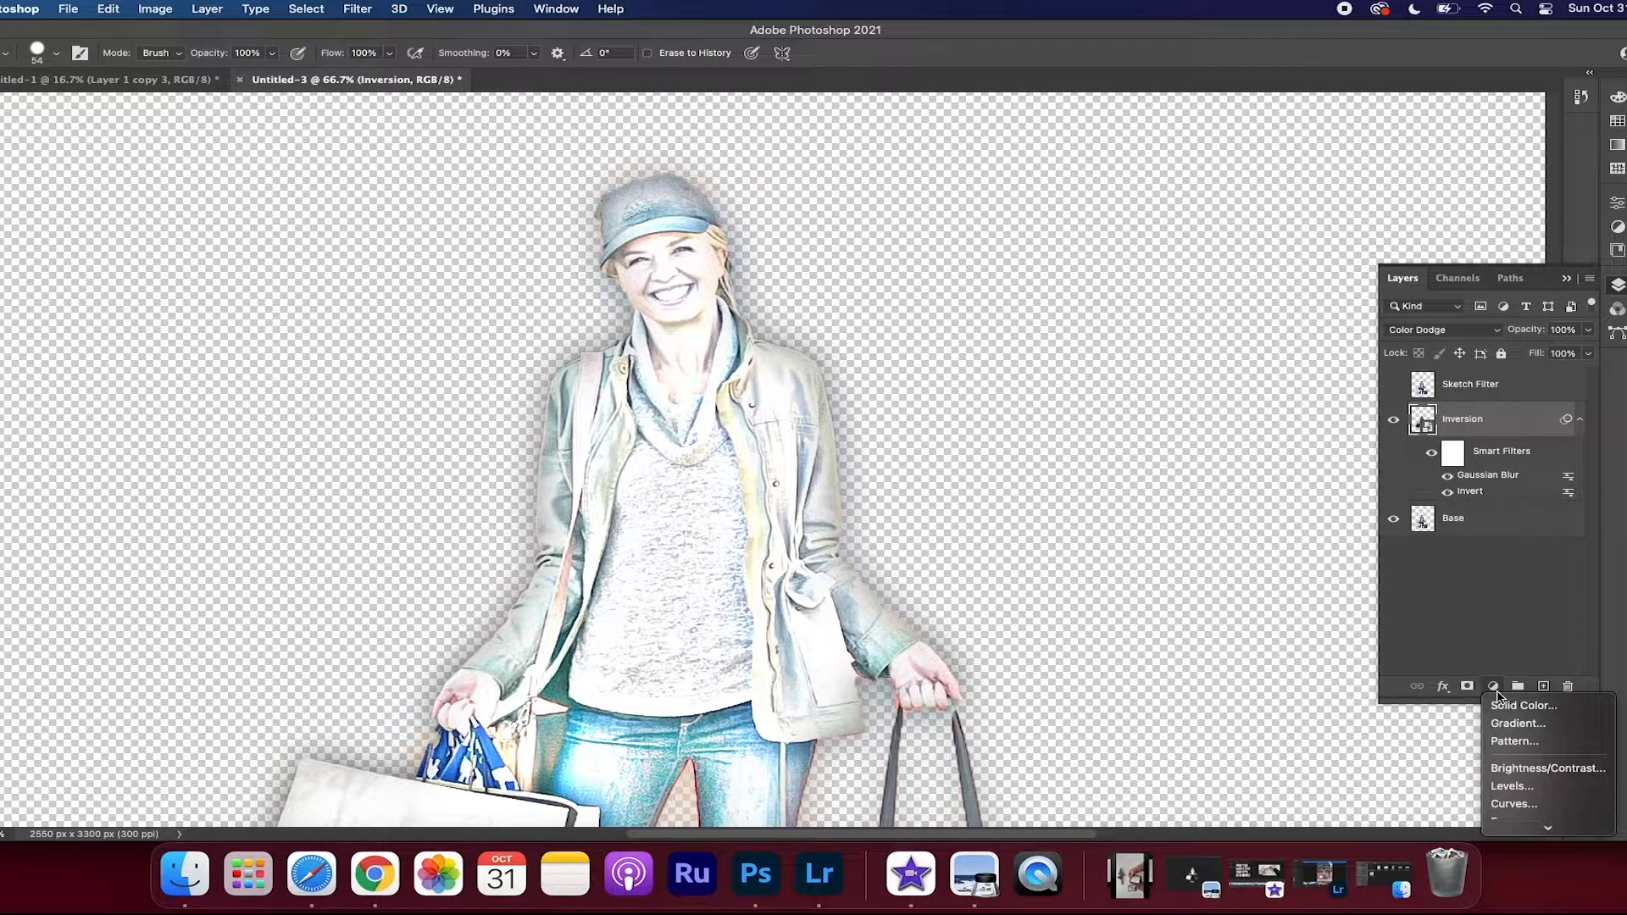
pyautogui.moveTo(1541, 826)
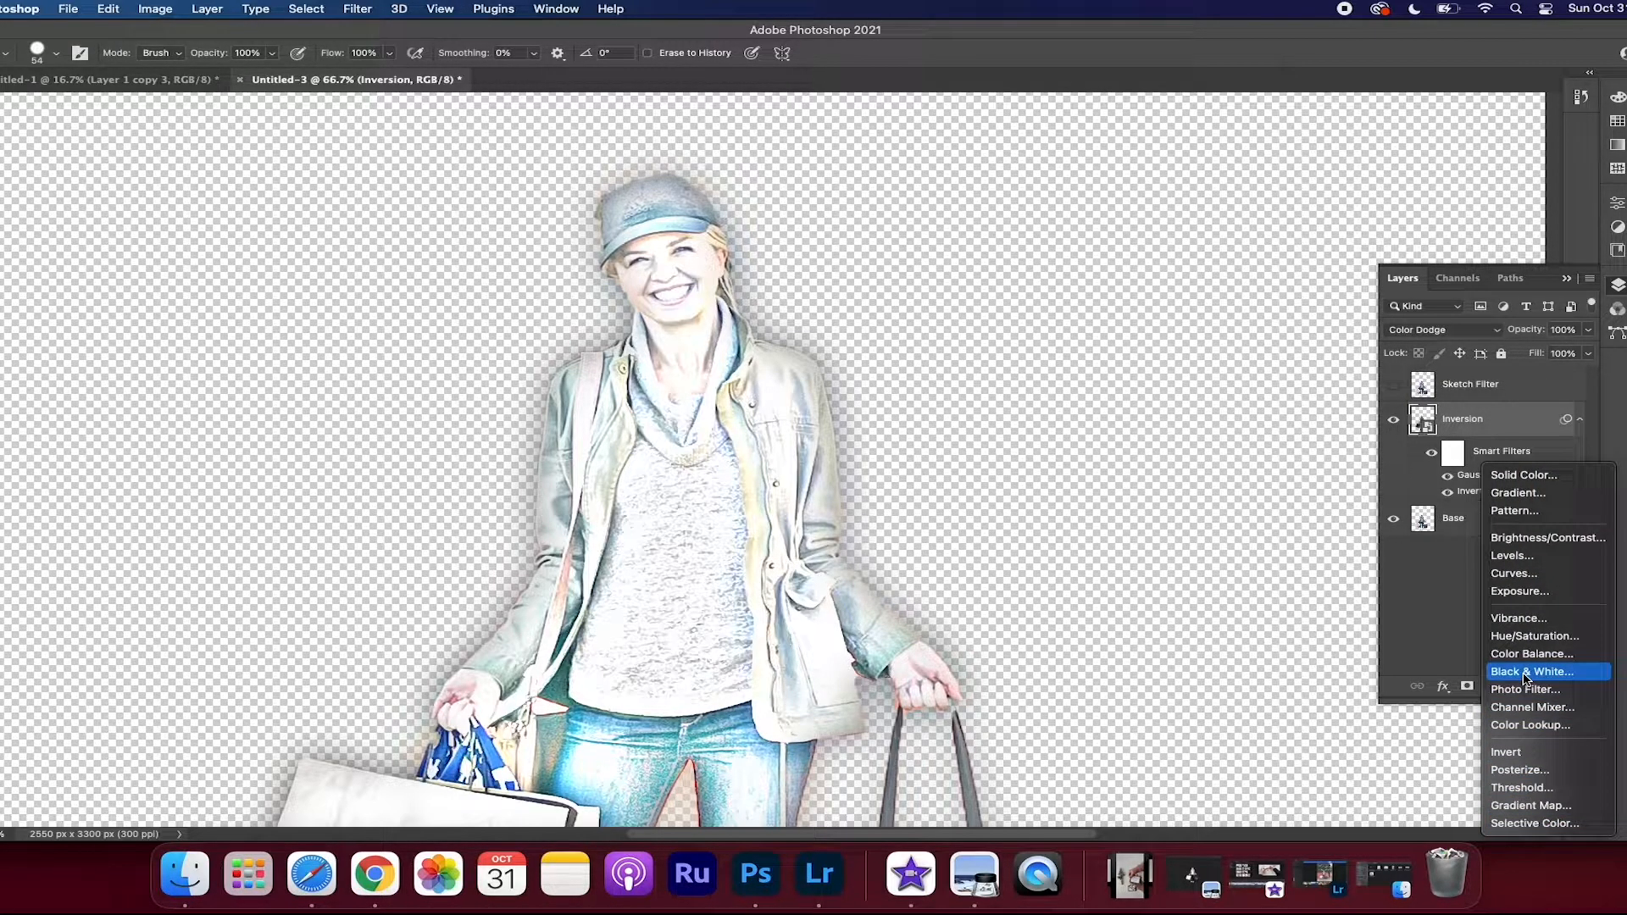
pyautogui.click(1525, 672)
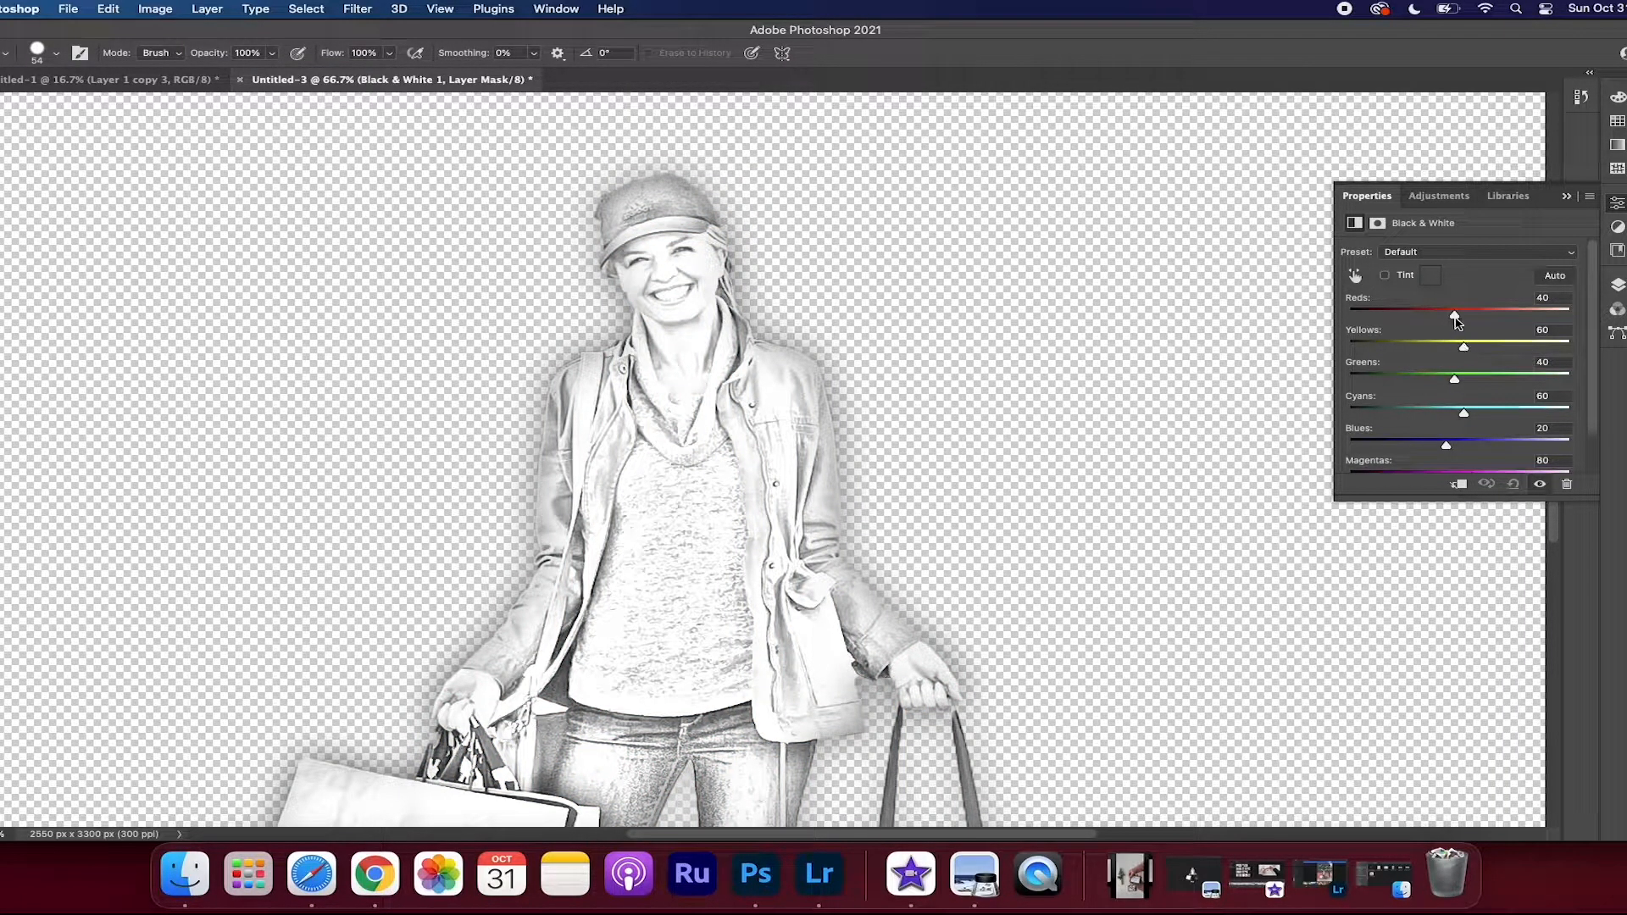
pyautogui.moveTo(1458, 320); pyautogui.dragTo(1482, 360)
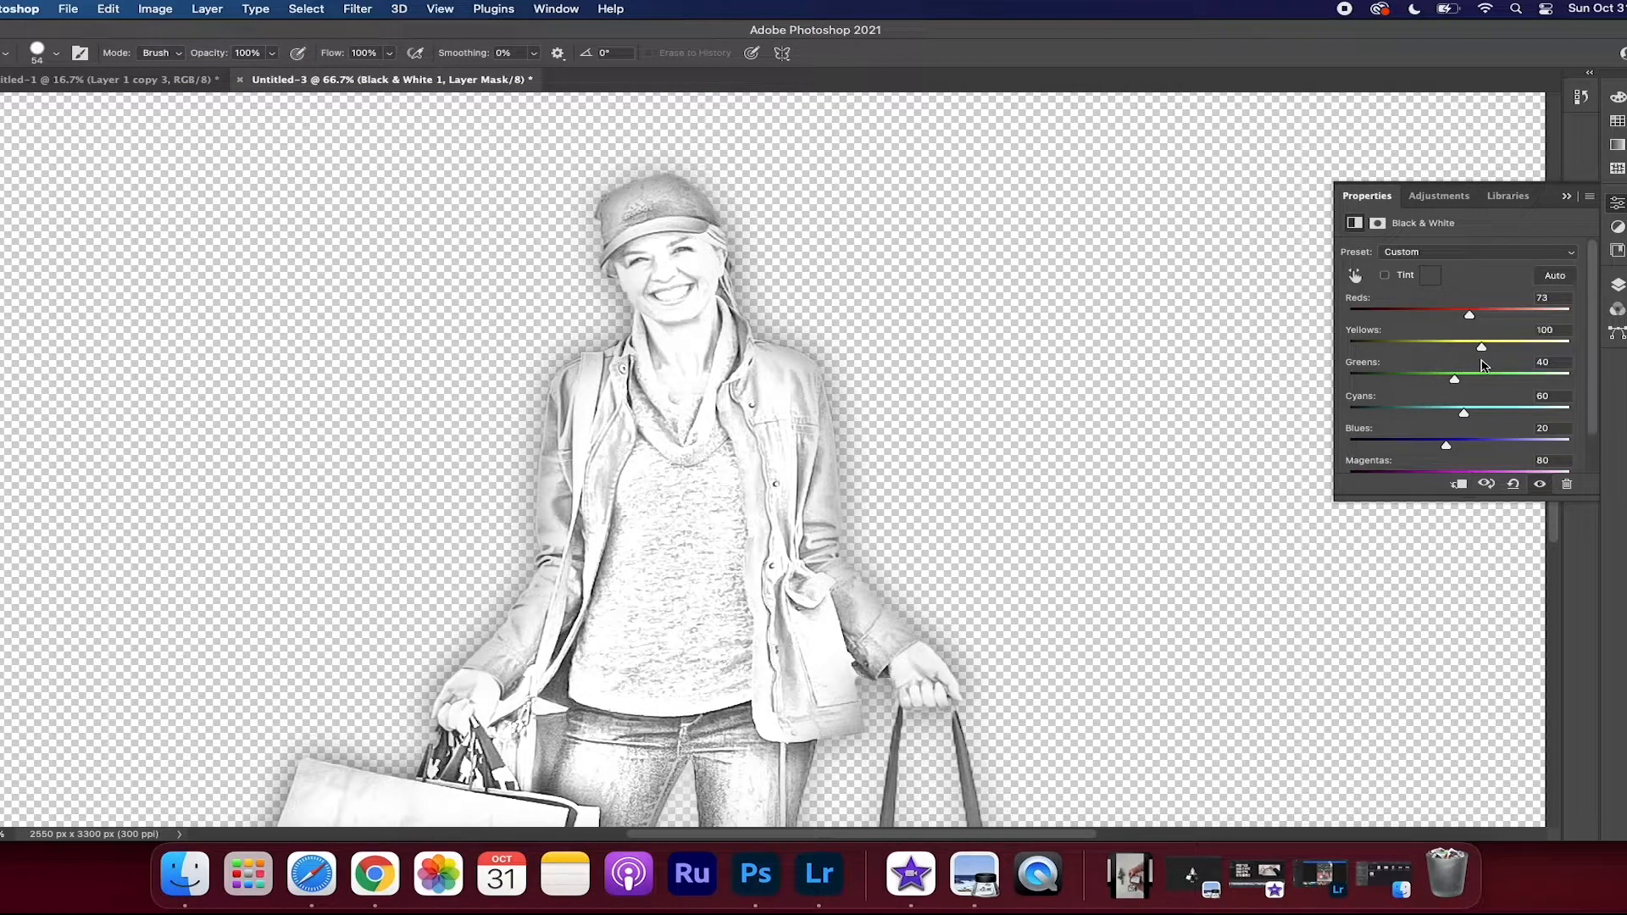
pyautogui.scroll(-5, 1070, 533)
pyautogui.moveTo(1446, 447); pyautogui.dragTo(1495, 446)
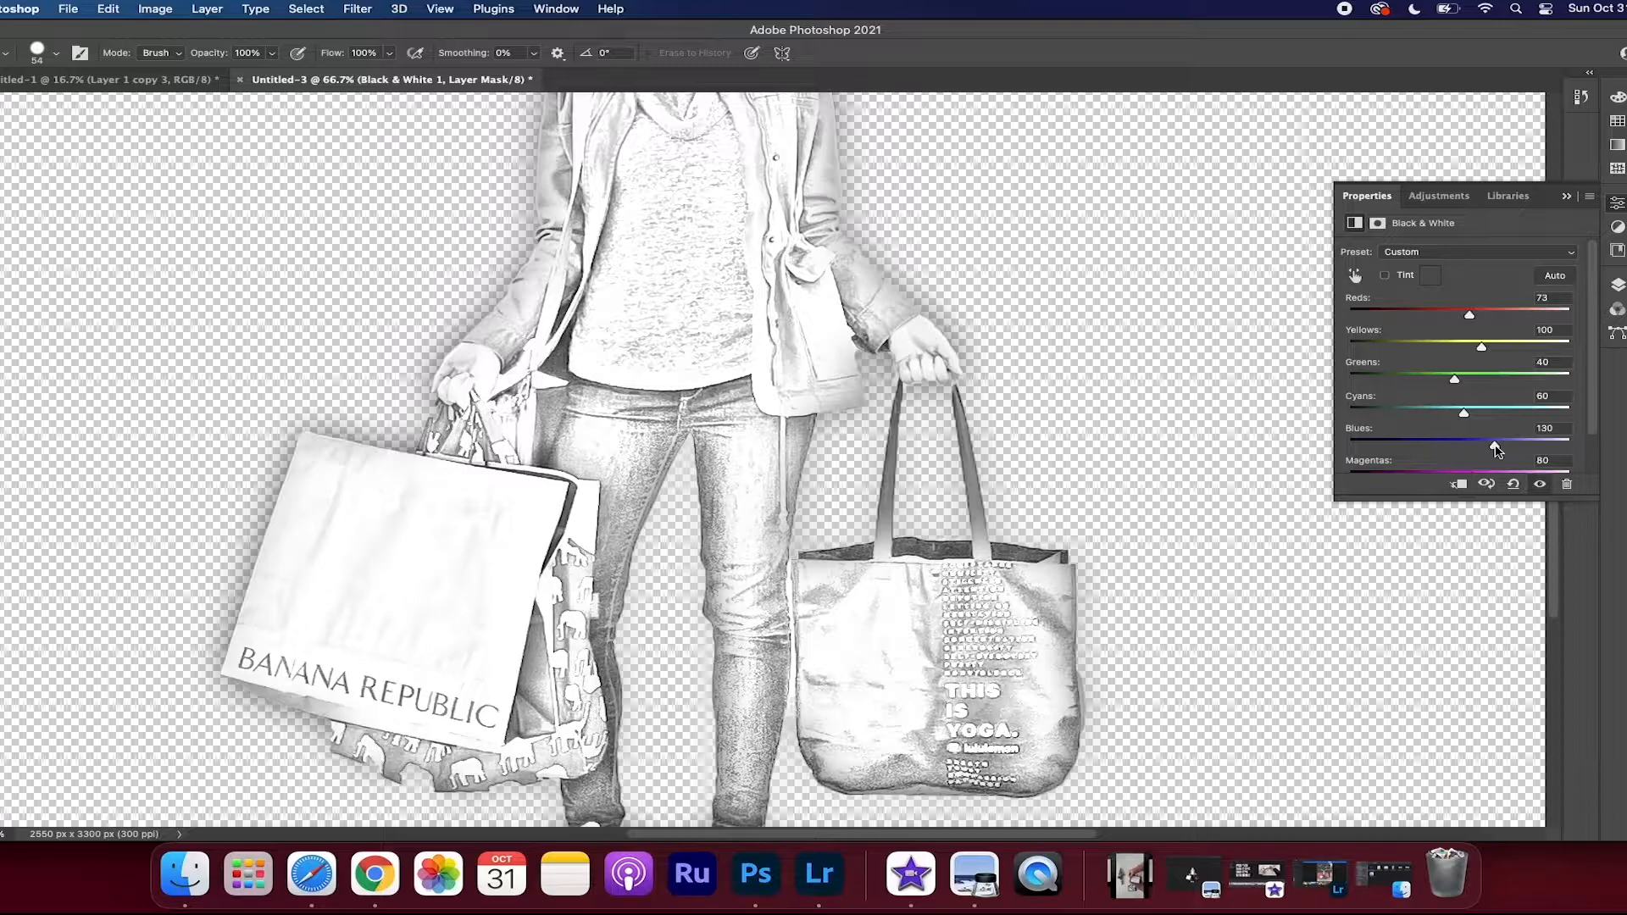
pyautogui.scroll(-3, 1076, 460)
pyautogui.scroll(5, 1076, 460)
# Apply a Brightness/Contrast adjustment to the Inversion layer with brightness -6 and contrast 1
pyautogui.click(155, 8)
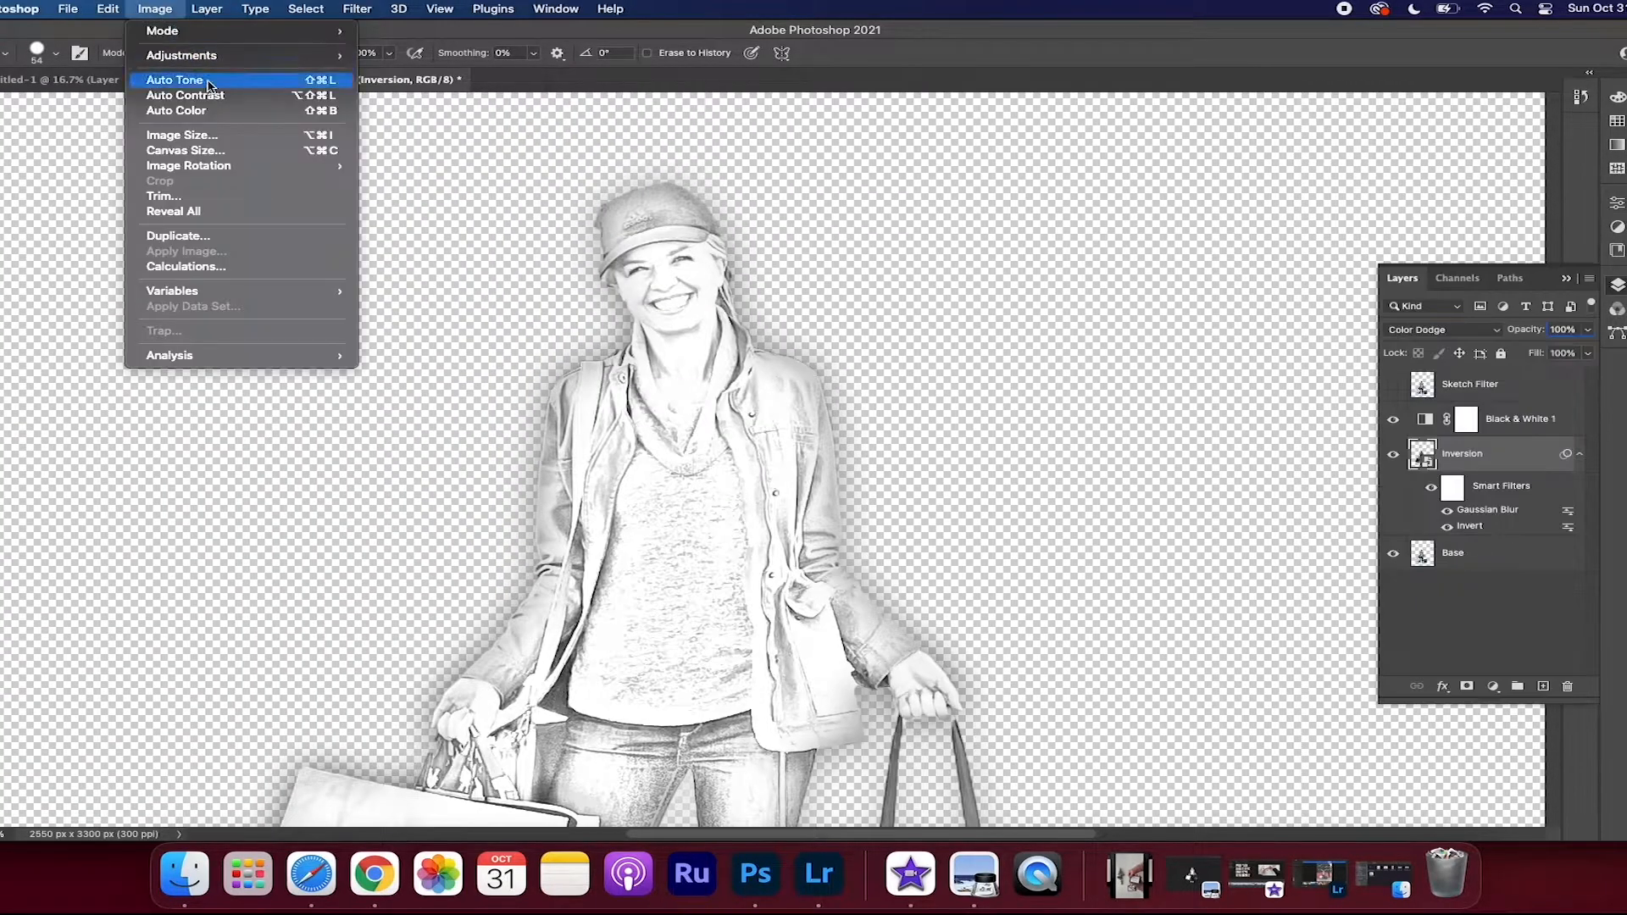
pyautogui.moveTo(194, 55)
pyautogui.click(458, 56)
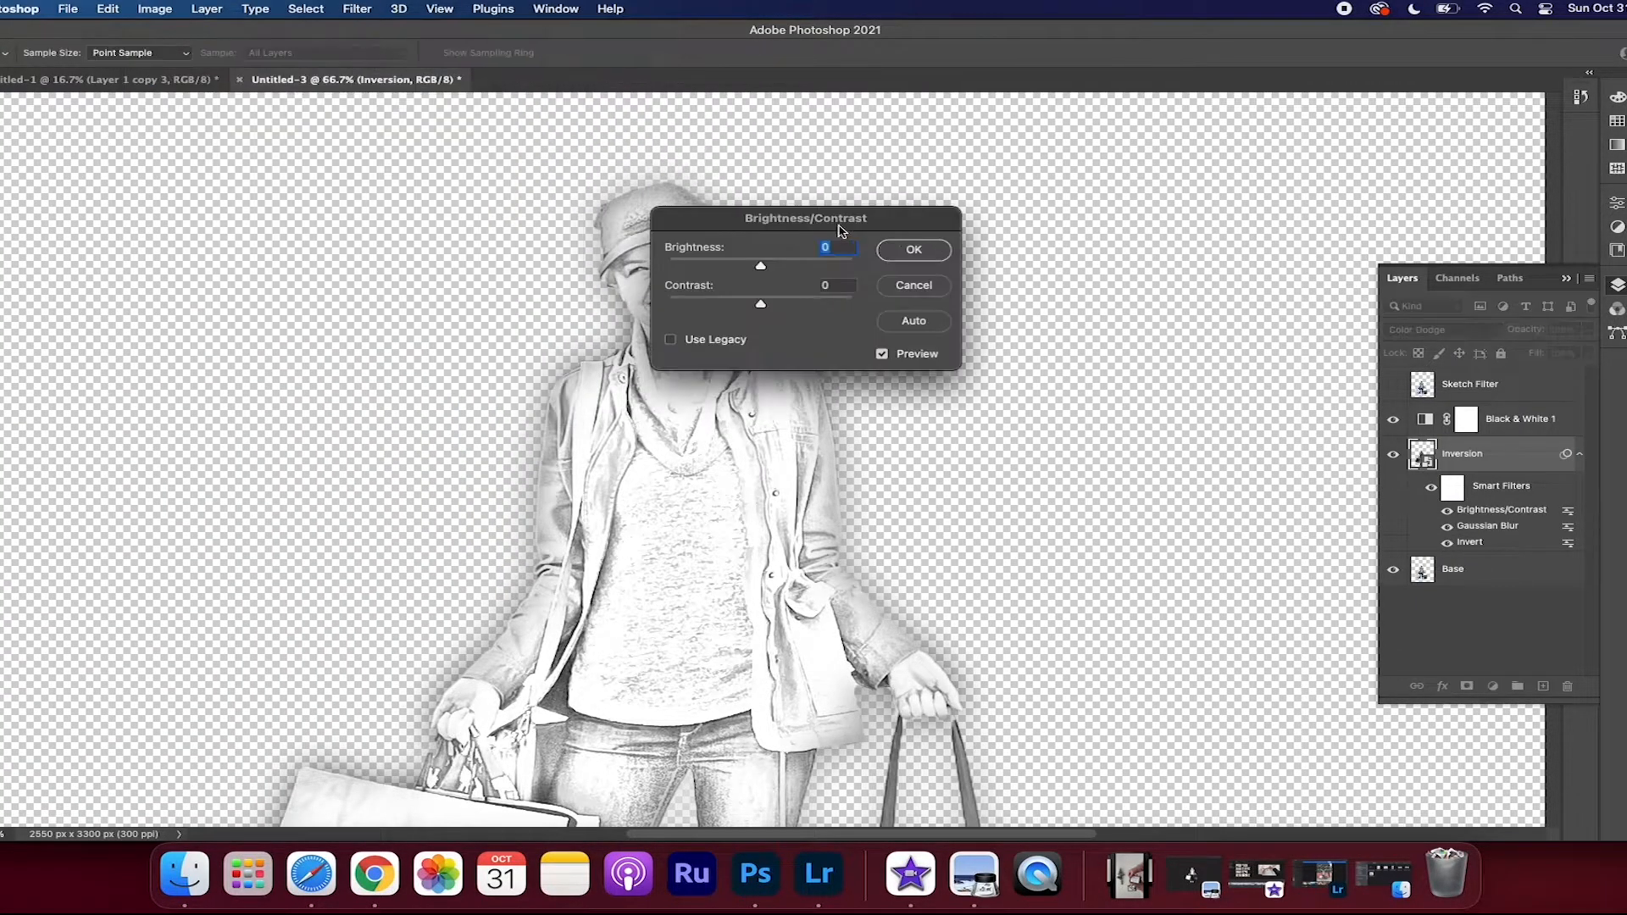
pyautogui.moveTo(805, 218); pyautogui.dragTo(1124, 227)
pyautogui.moveTo(1081, 314)
pyautogui.mouseDown()
pyautogui.moveTo(1162, 319)
pyautogui.moveTo(1024, 320)
pyautogui.moveTo(1098, 320)
pyautogui.moveTo(1094, 276)
pyautogui.moveTo(1057, 274)
pyautogui.moveTo(1081, 286)
pyautogui.mouseUp()
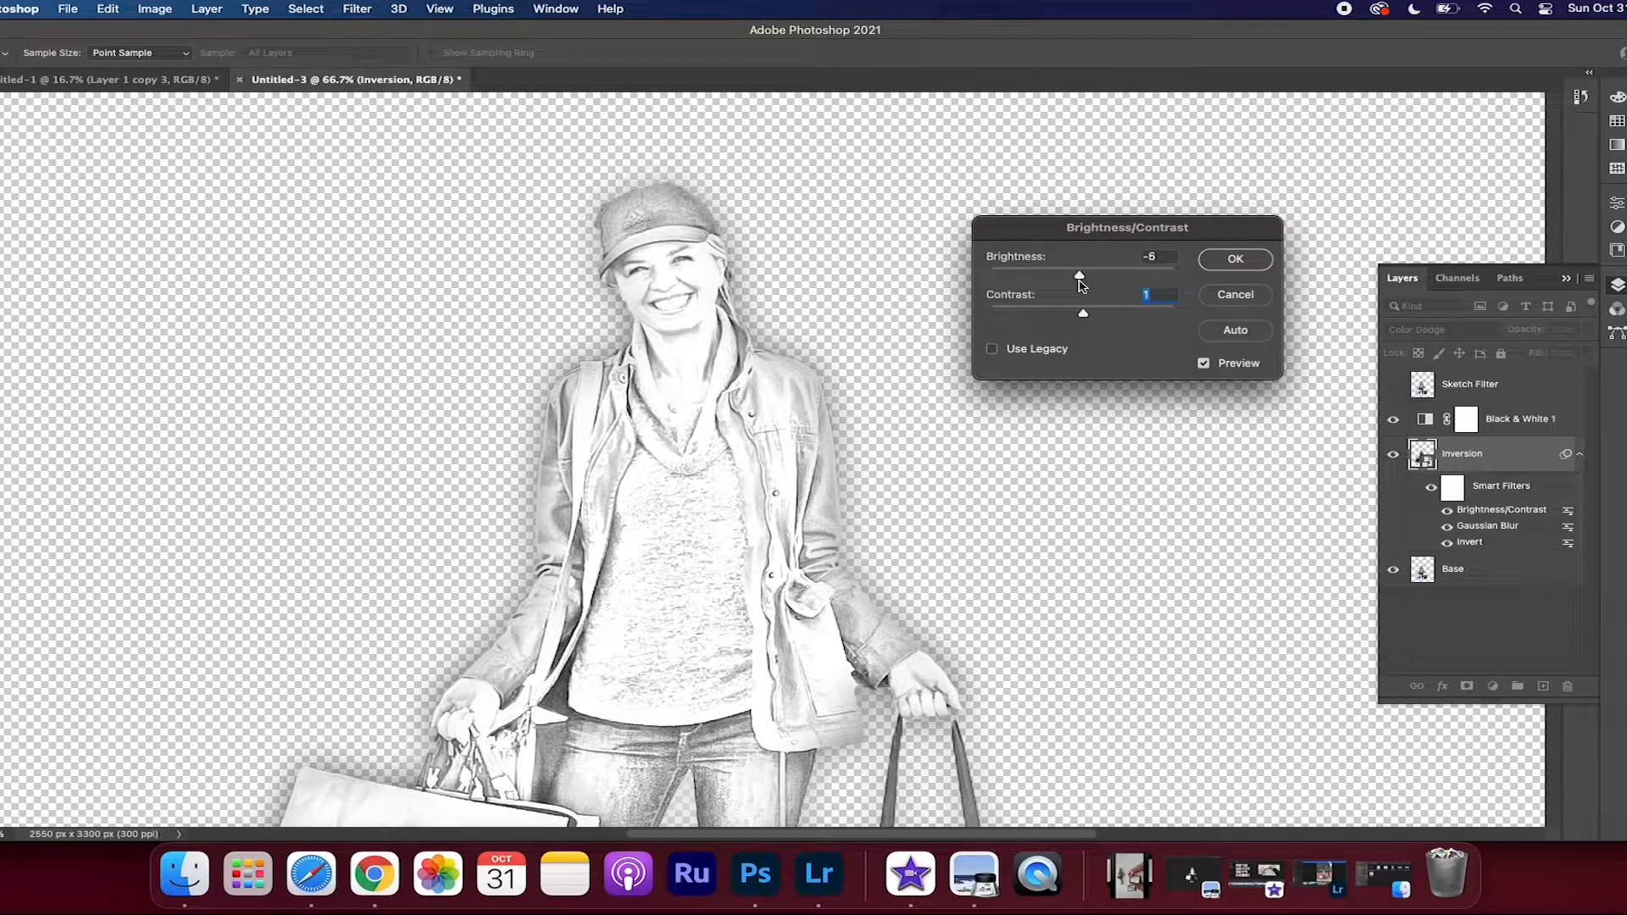
pyautogui.click(1236, 261)
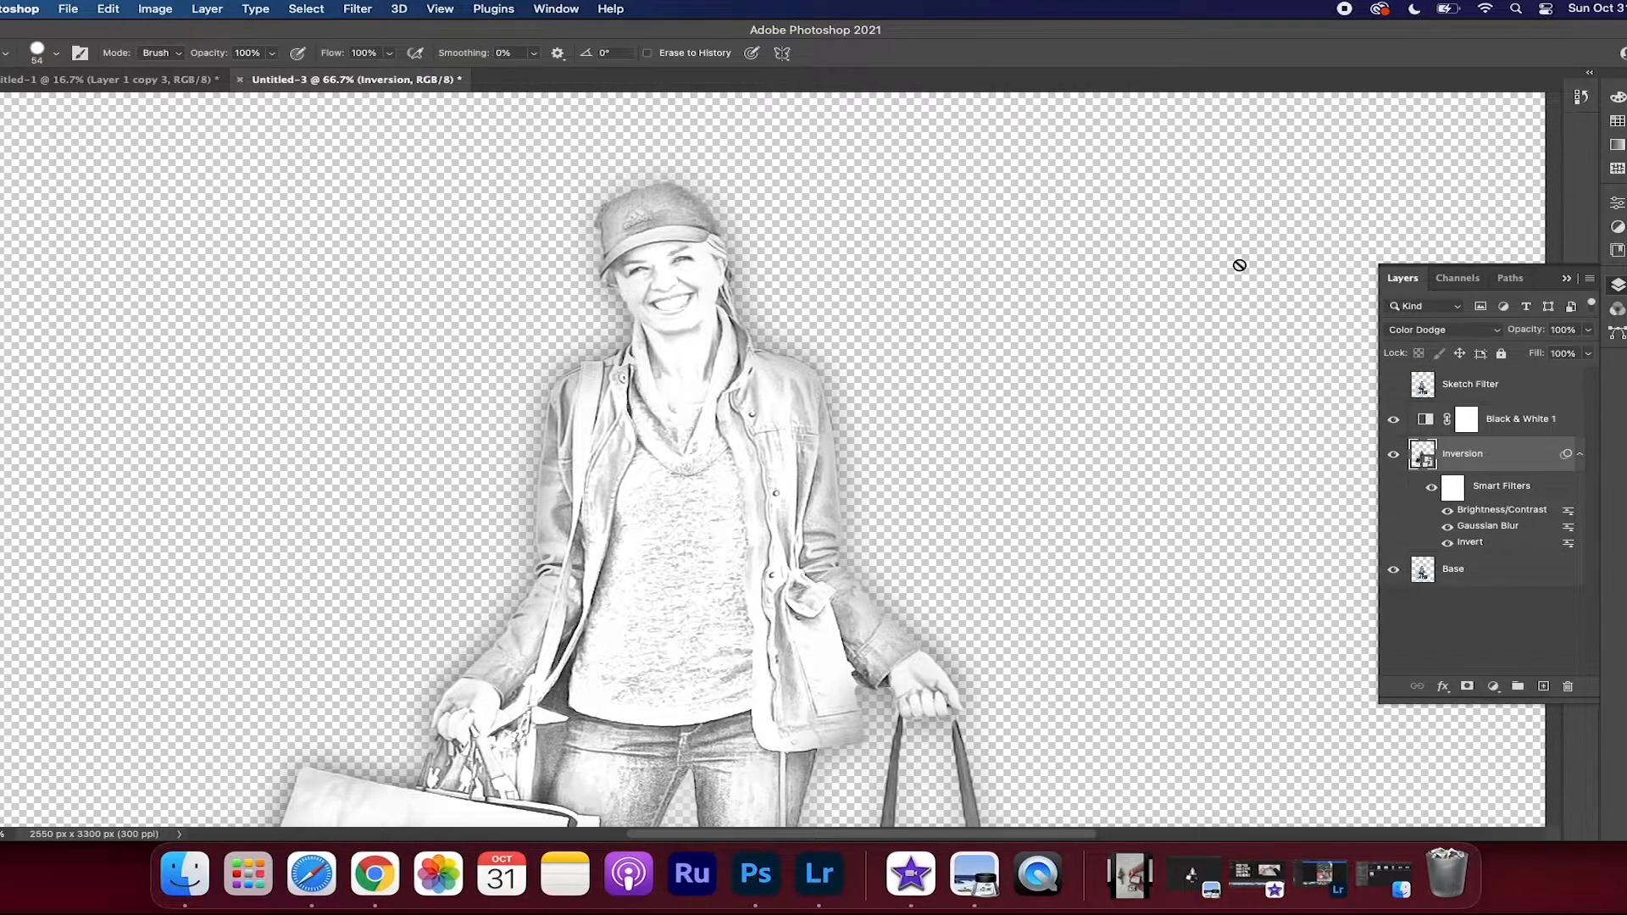
# Make the Sketch Filter layer visible and desaturate it
pyautogui.click(1477, 392)
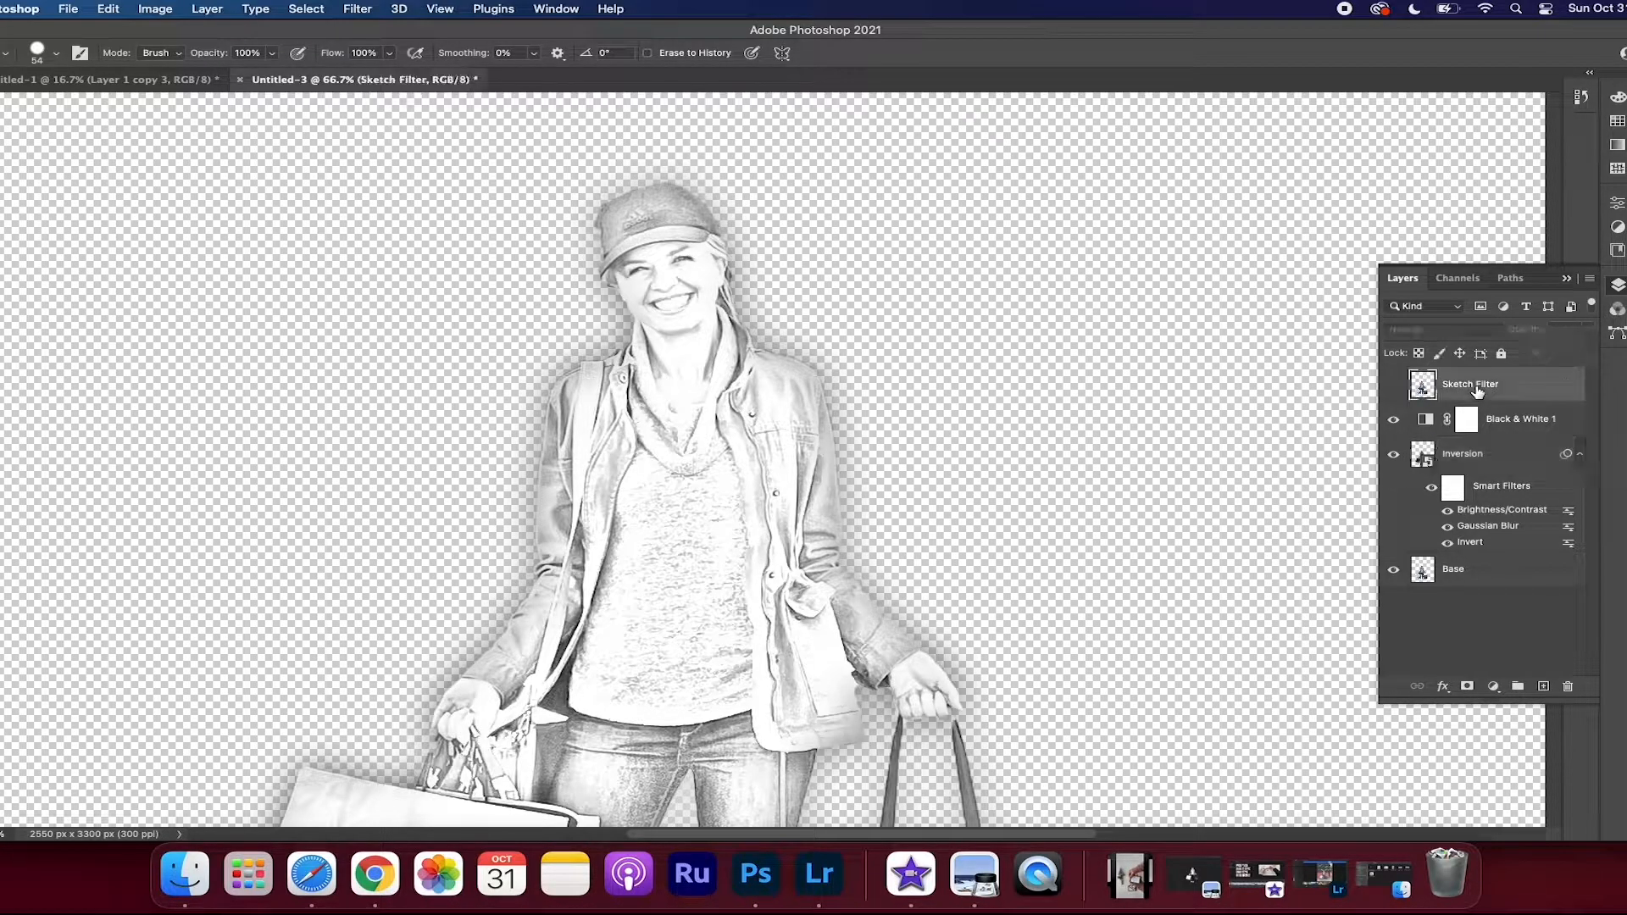
pyautogui.click(1395, 390)
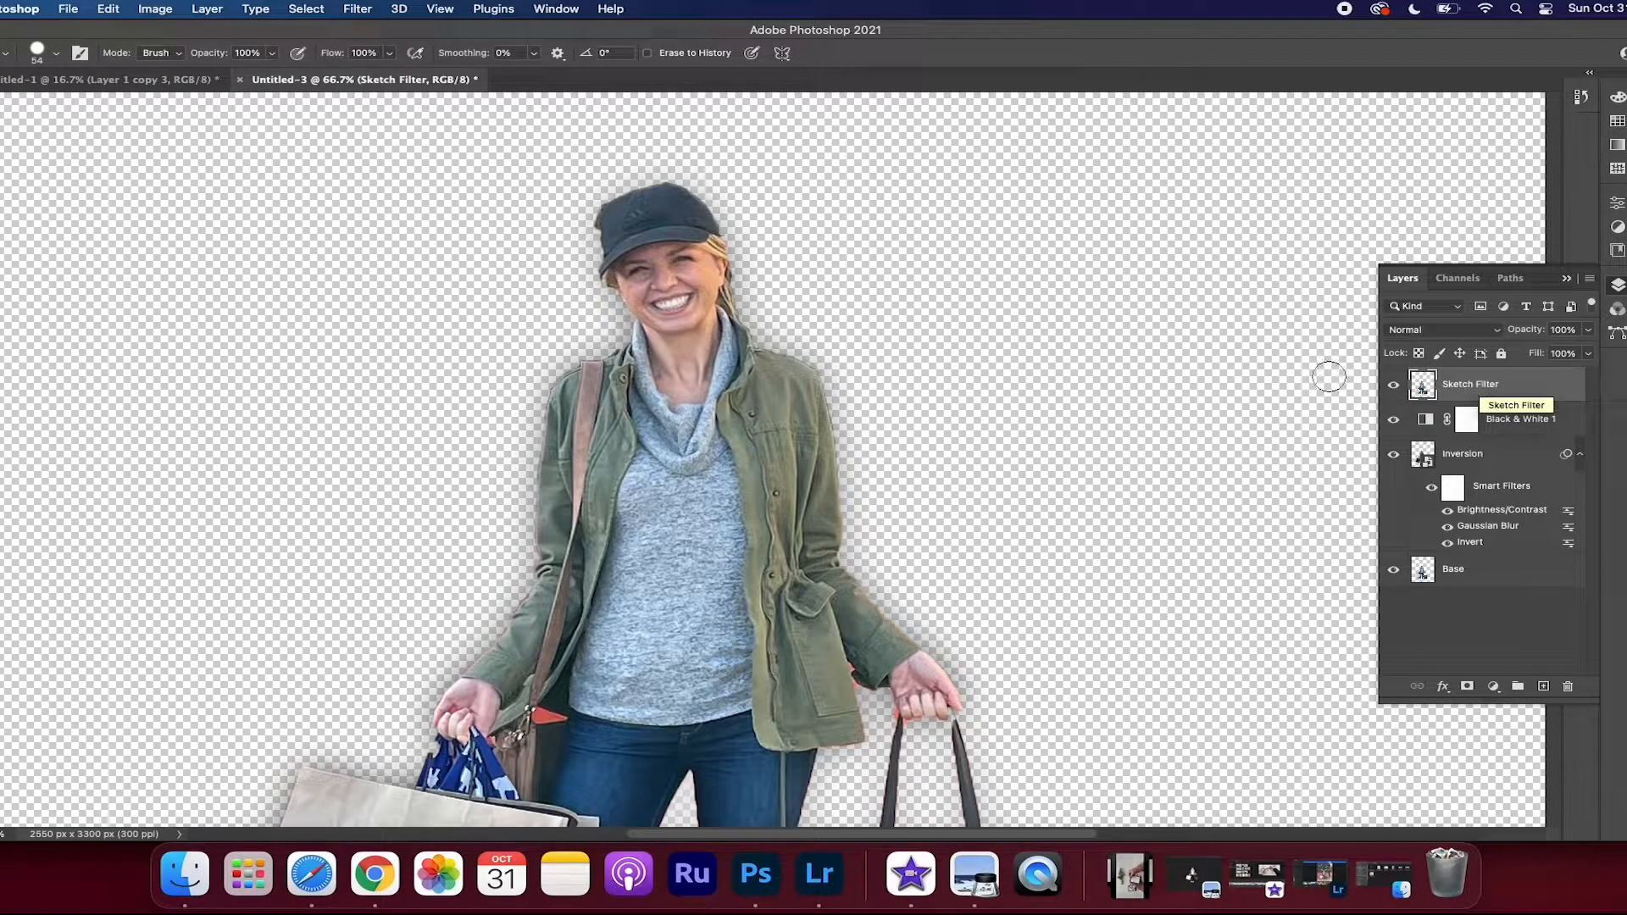
pyautogui.click(153, 12)
pyautogui.moveTo(178, 56)
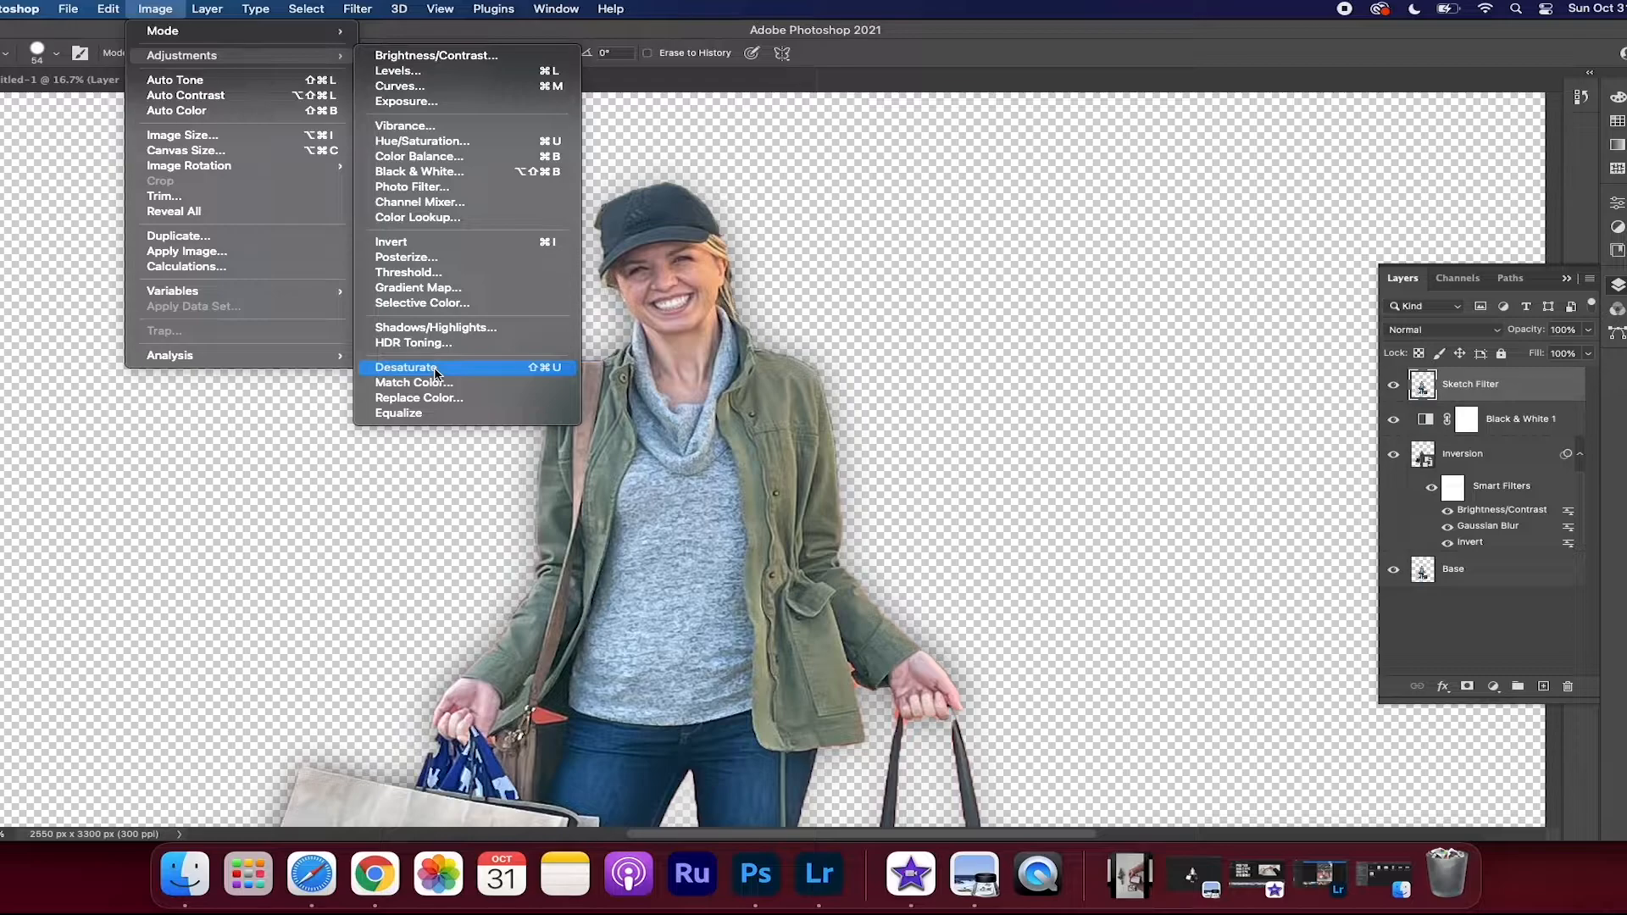
pyautogui.click(405, 367)
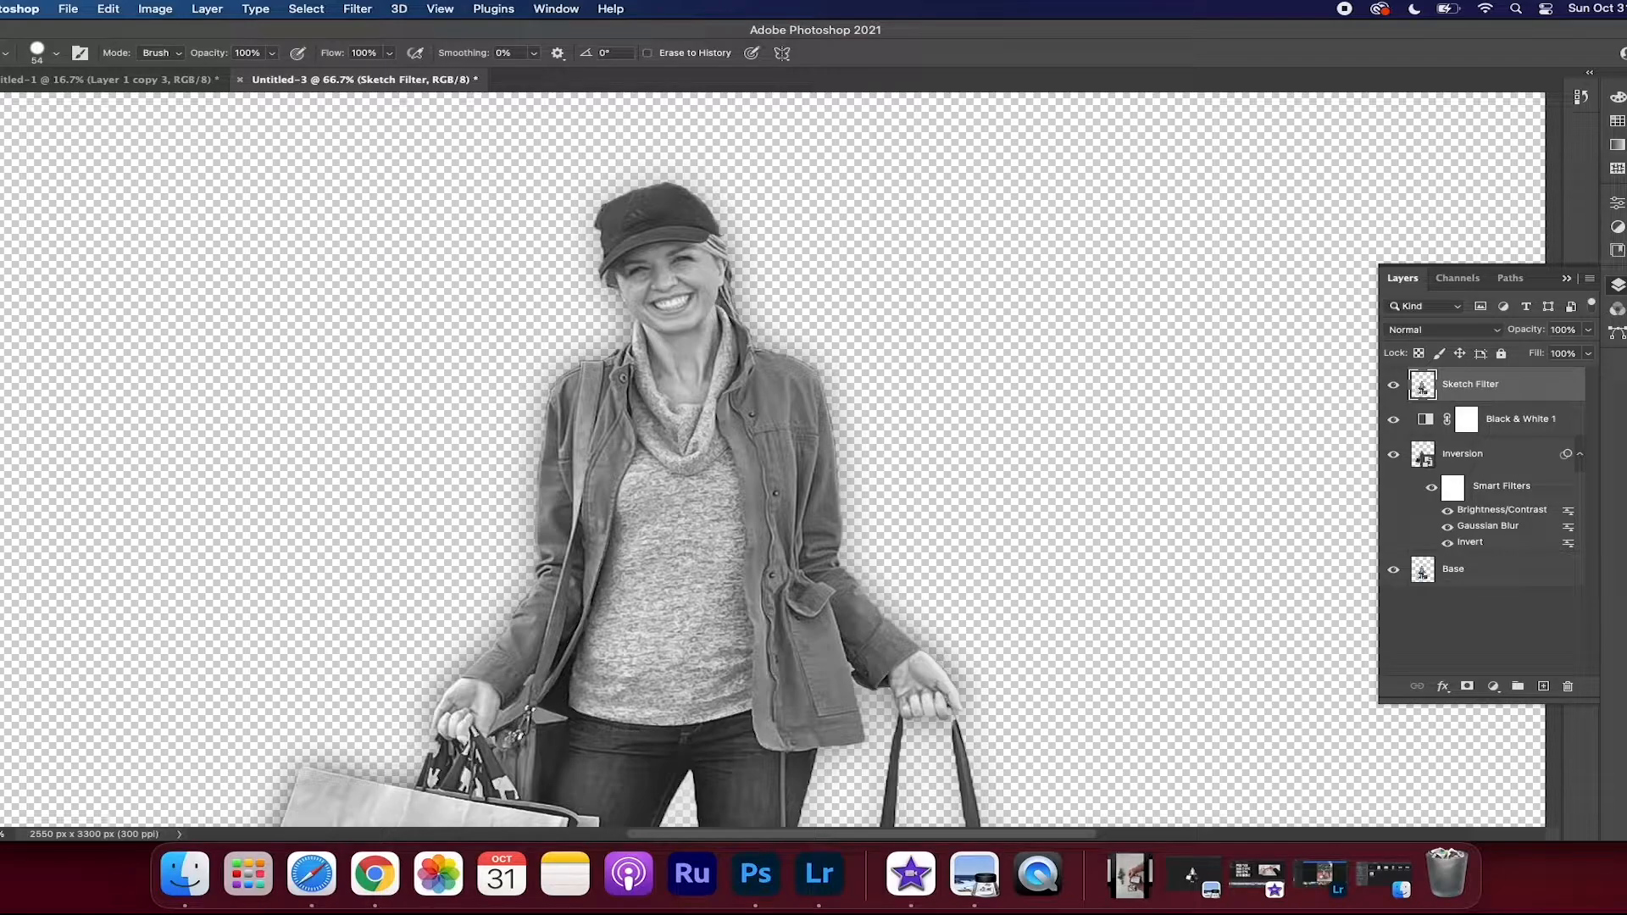
# Apply the Charcoal filter to the Sketch Filter layer with Charcoal Thickness 3 and Detail 5, fine-tuning the light/dark balance
pyautogui.click(357, 9)
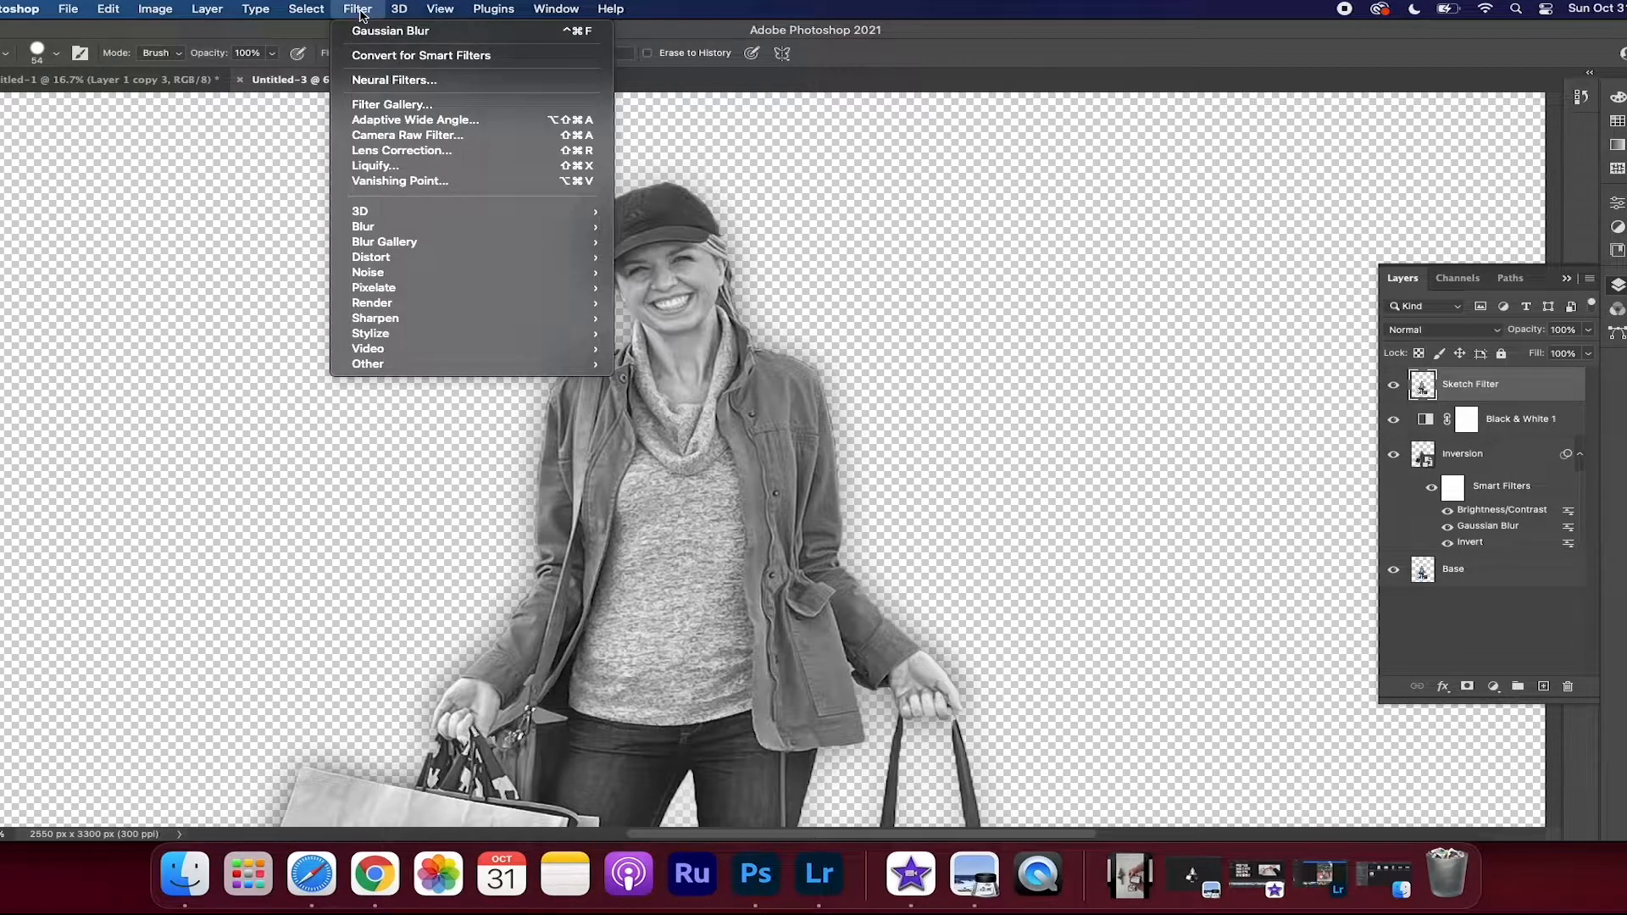
pyautogui.click(424, 105)
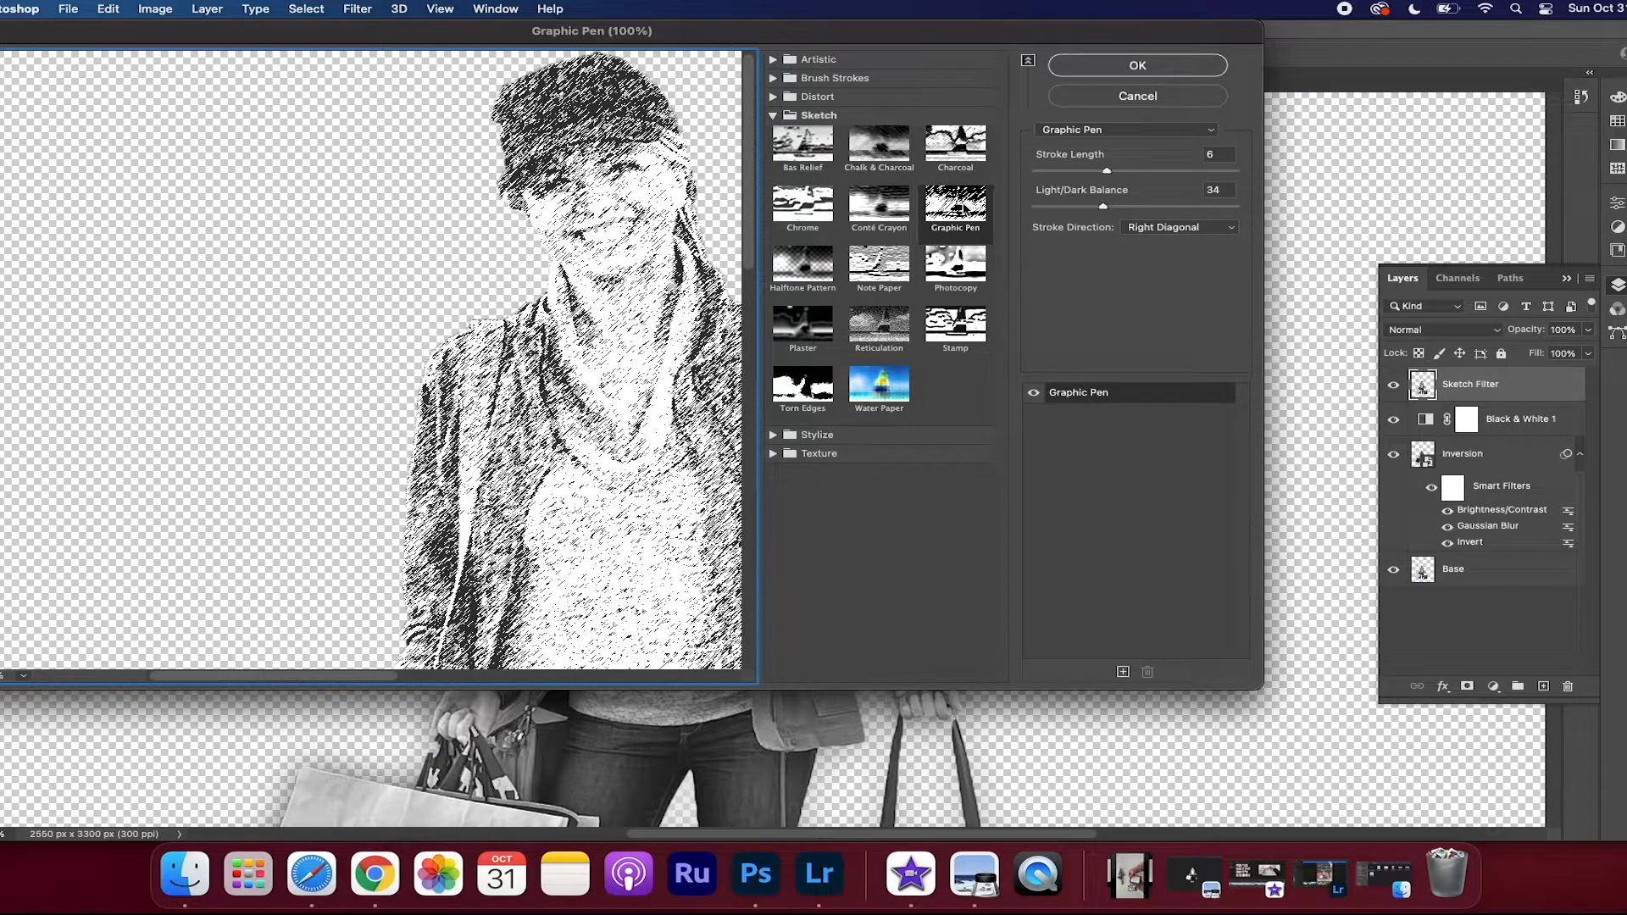
pyautogui.click(956, 148)
pyautogui.moveTo(548, 275); pyautogui.dragTo(260, 280)
pyautogui.press('super+minus')
pyautogui.press('super+minus')
pyautogui.press('super+minus')
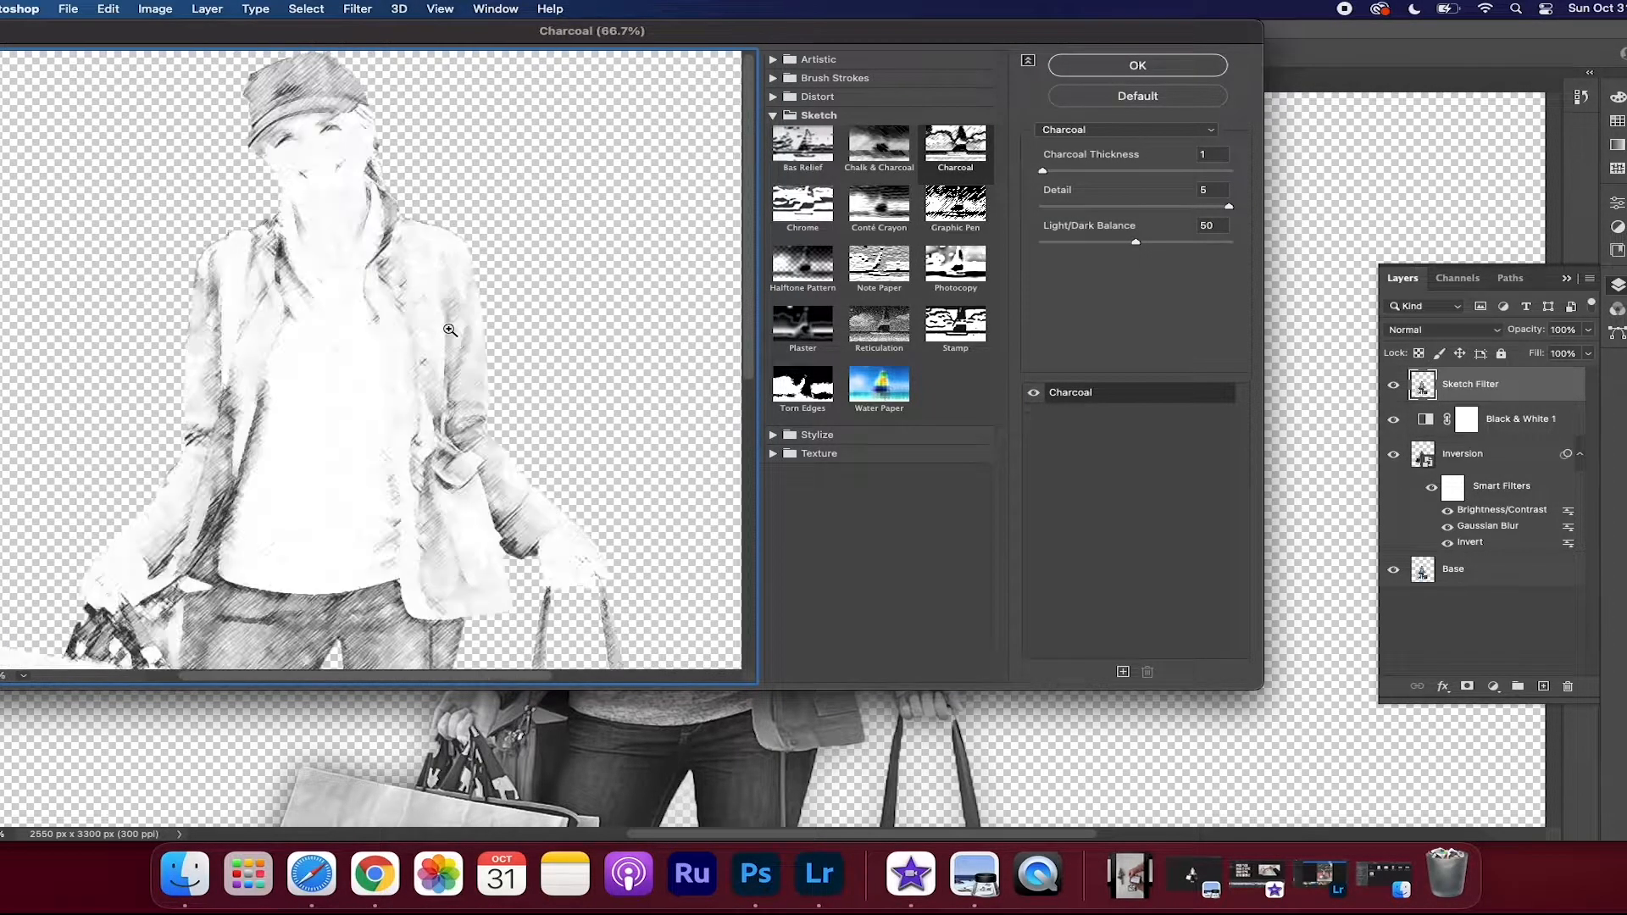
pyautogui.press('super+minus')
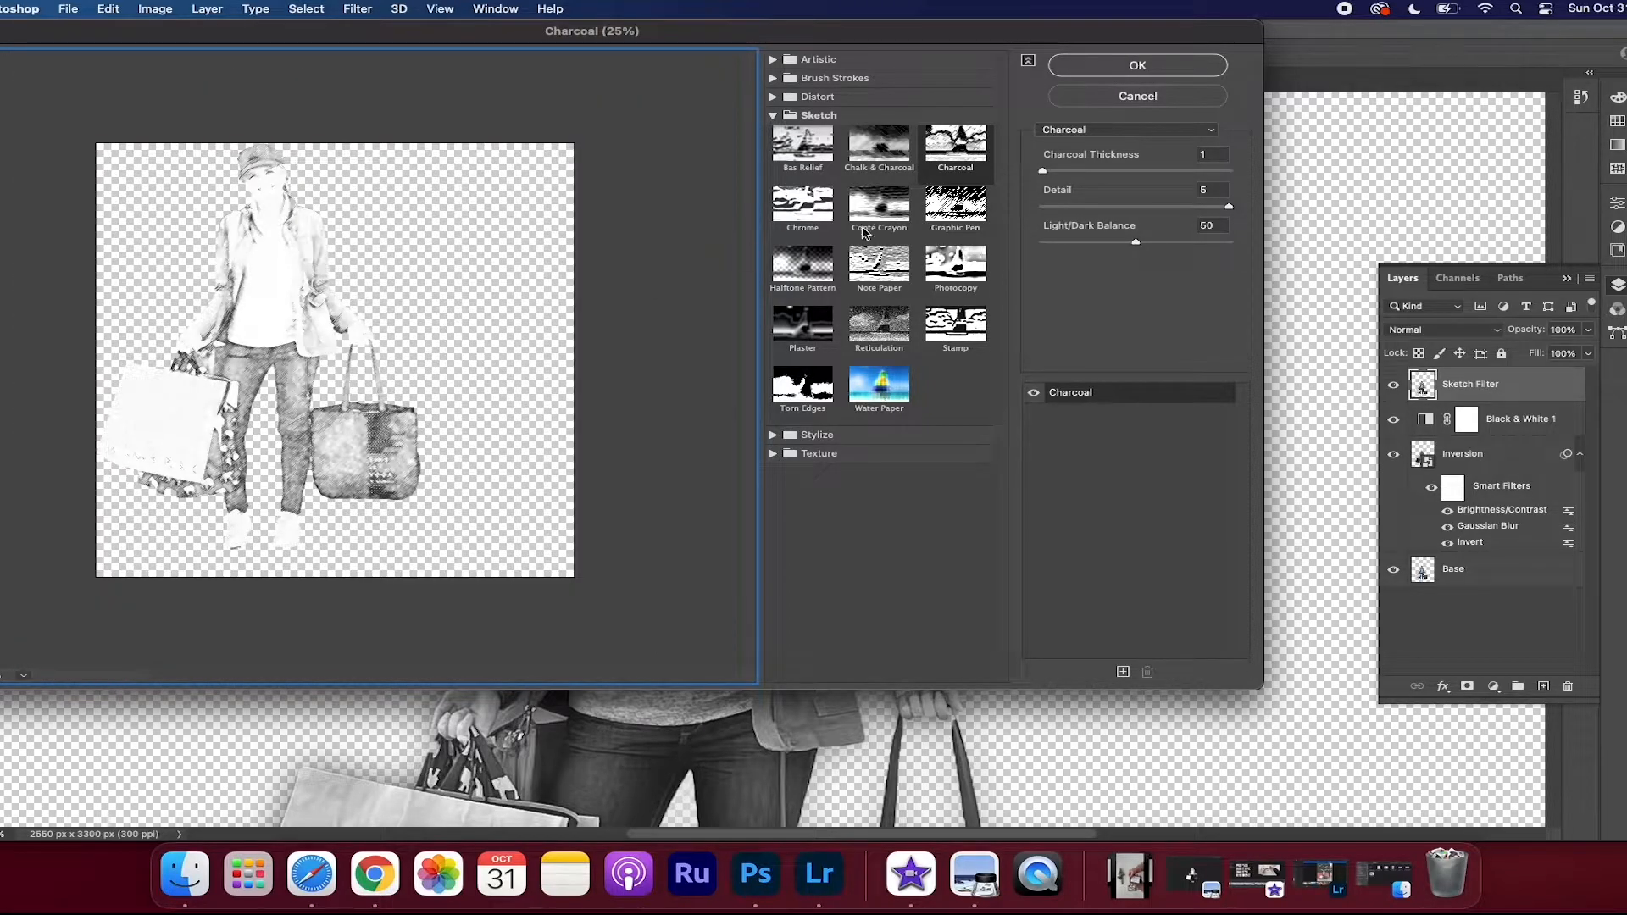
pyautogui.moveTo(1044, 172); pyautogui.dragTo(1099, 180)
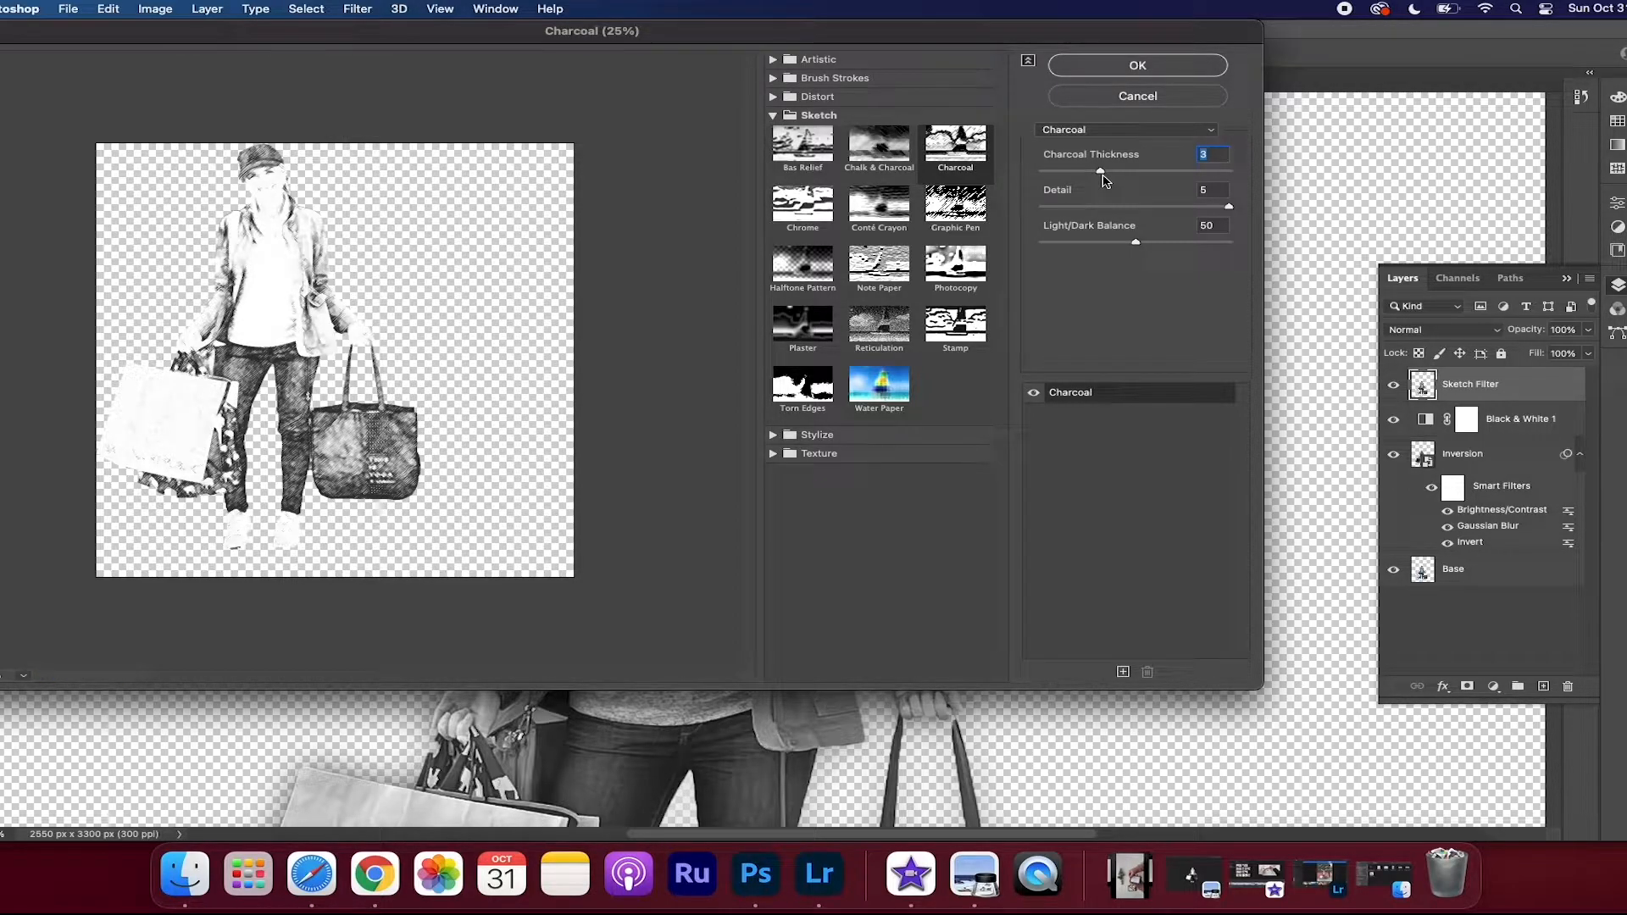
pyautogui.moveTo(1136, 244)
pyautogui.mouseDown()
pyautogui.moveTo(1181, 244)
pyautogui.moveTo(1140, 244)
pyautogui.mouseUp()
pyautogui.click(1137, 66)
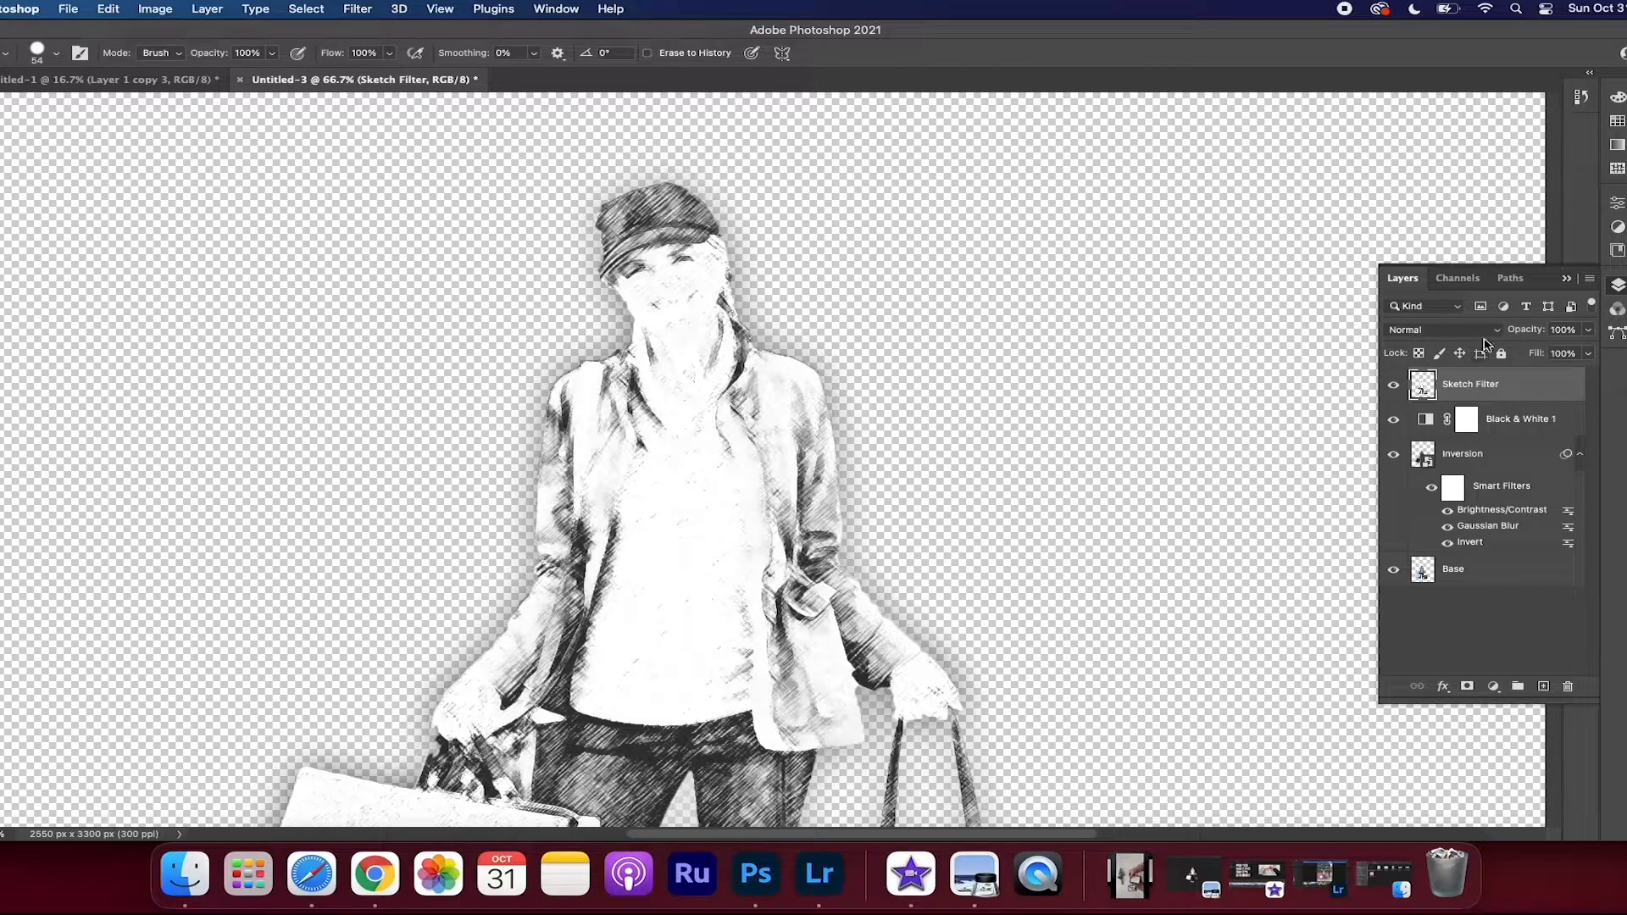
# Blend the Sketch Filter layer as Multiply at 57% opacity, and hide it to compare the effect
pyautogui.click(1498, 332)
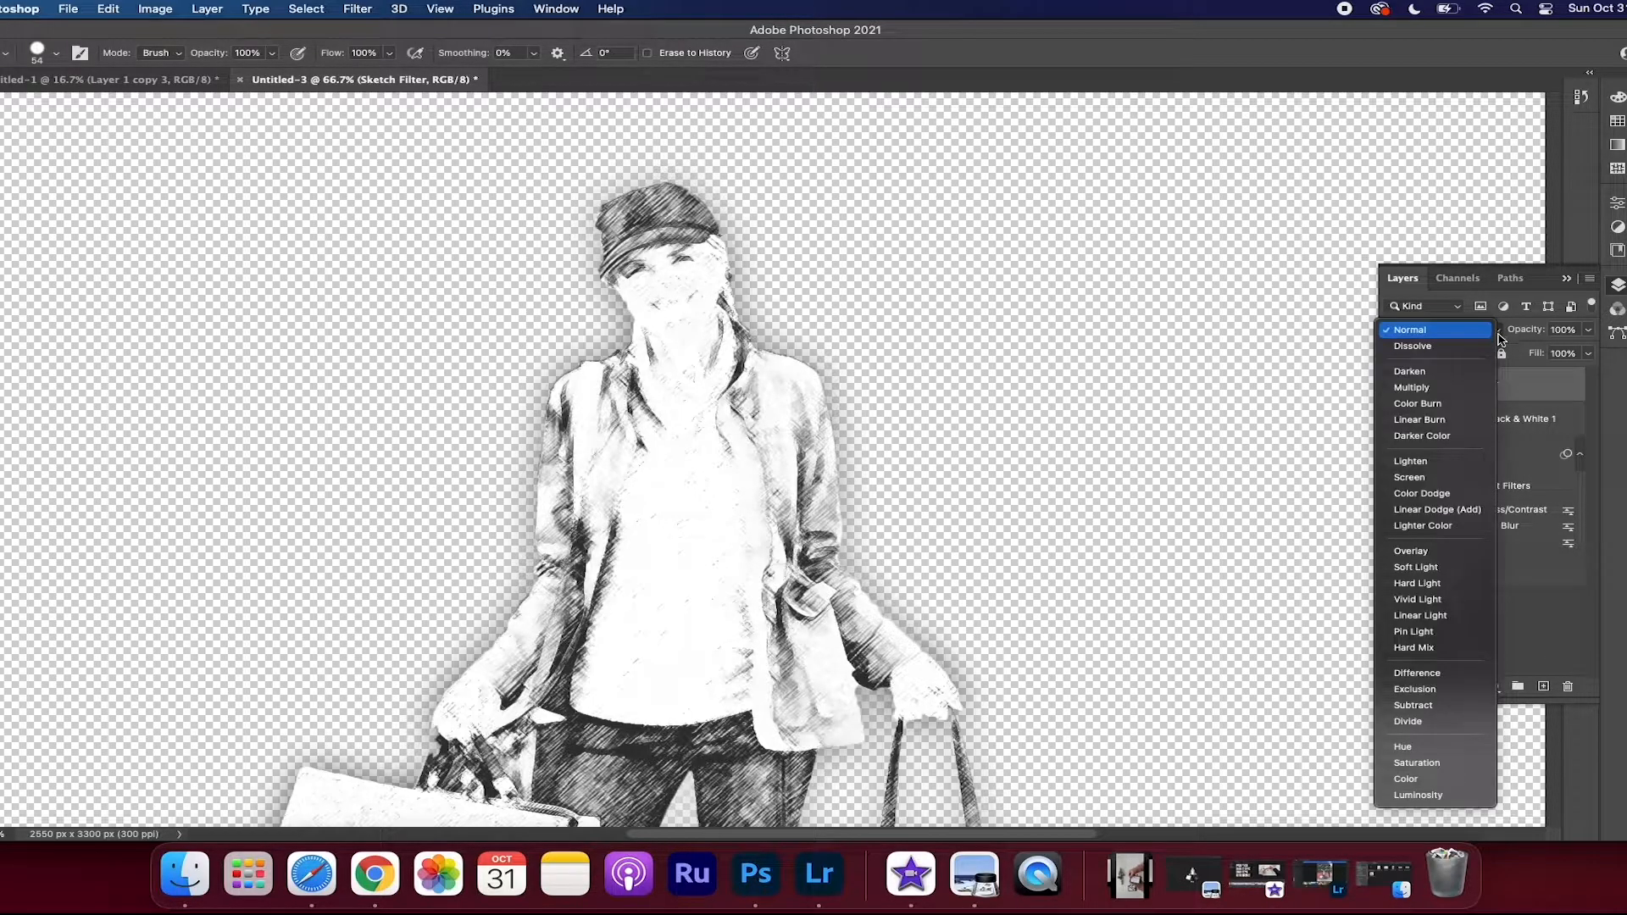
pyautogui.click(1439, 393)
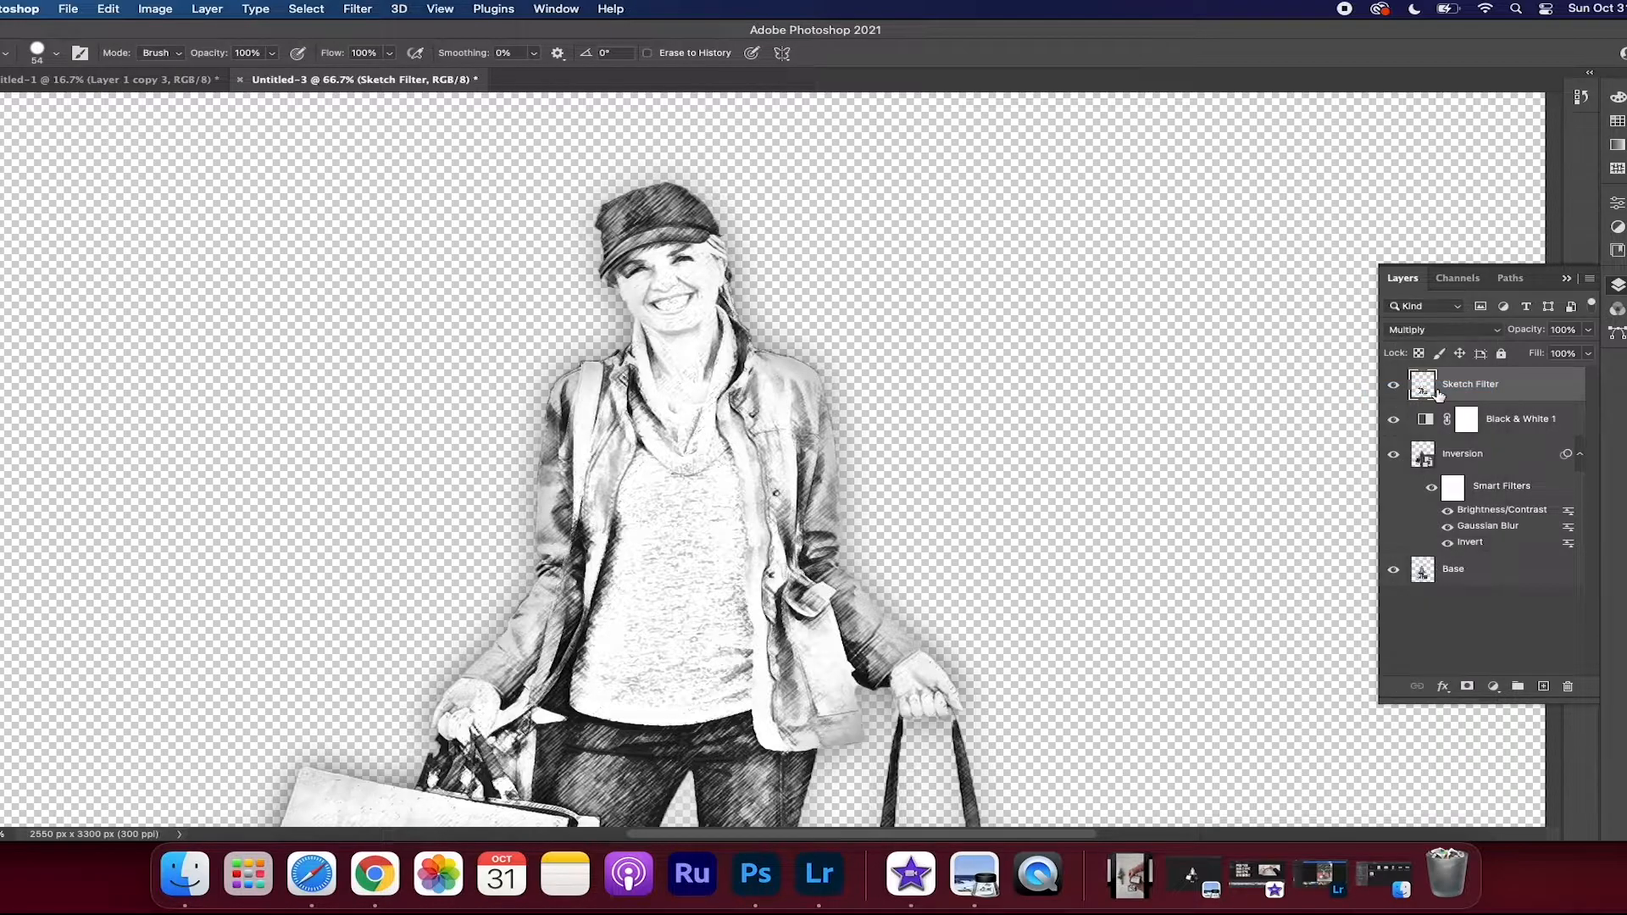
pyautogui.click(1588, 330)
pyautogui.moveTo(1587, 357); pyautogui.dragTo(1547, 358)
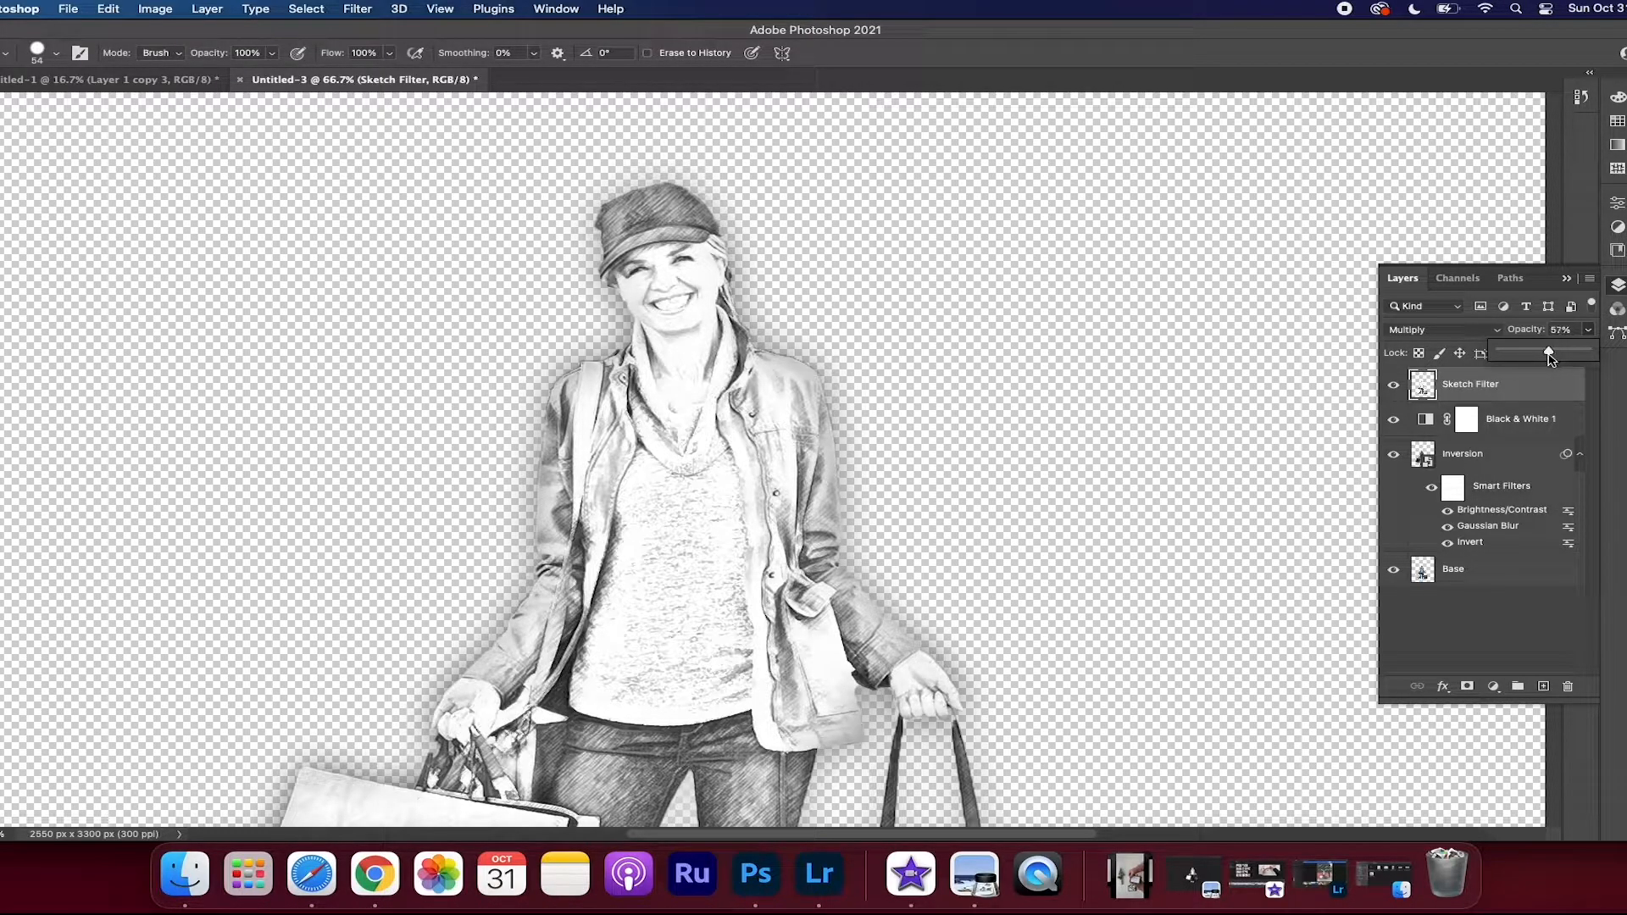
pyautogui.click(1589, 336)
pyautogui.click(1393, 389)
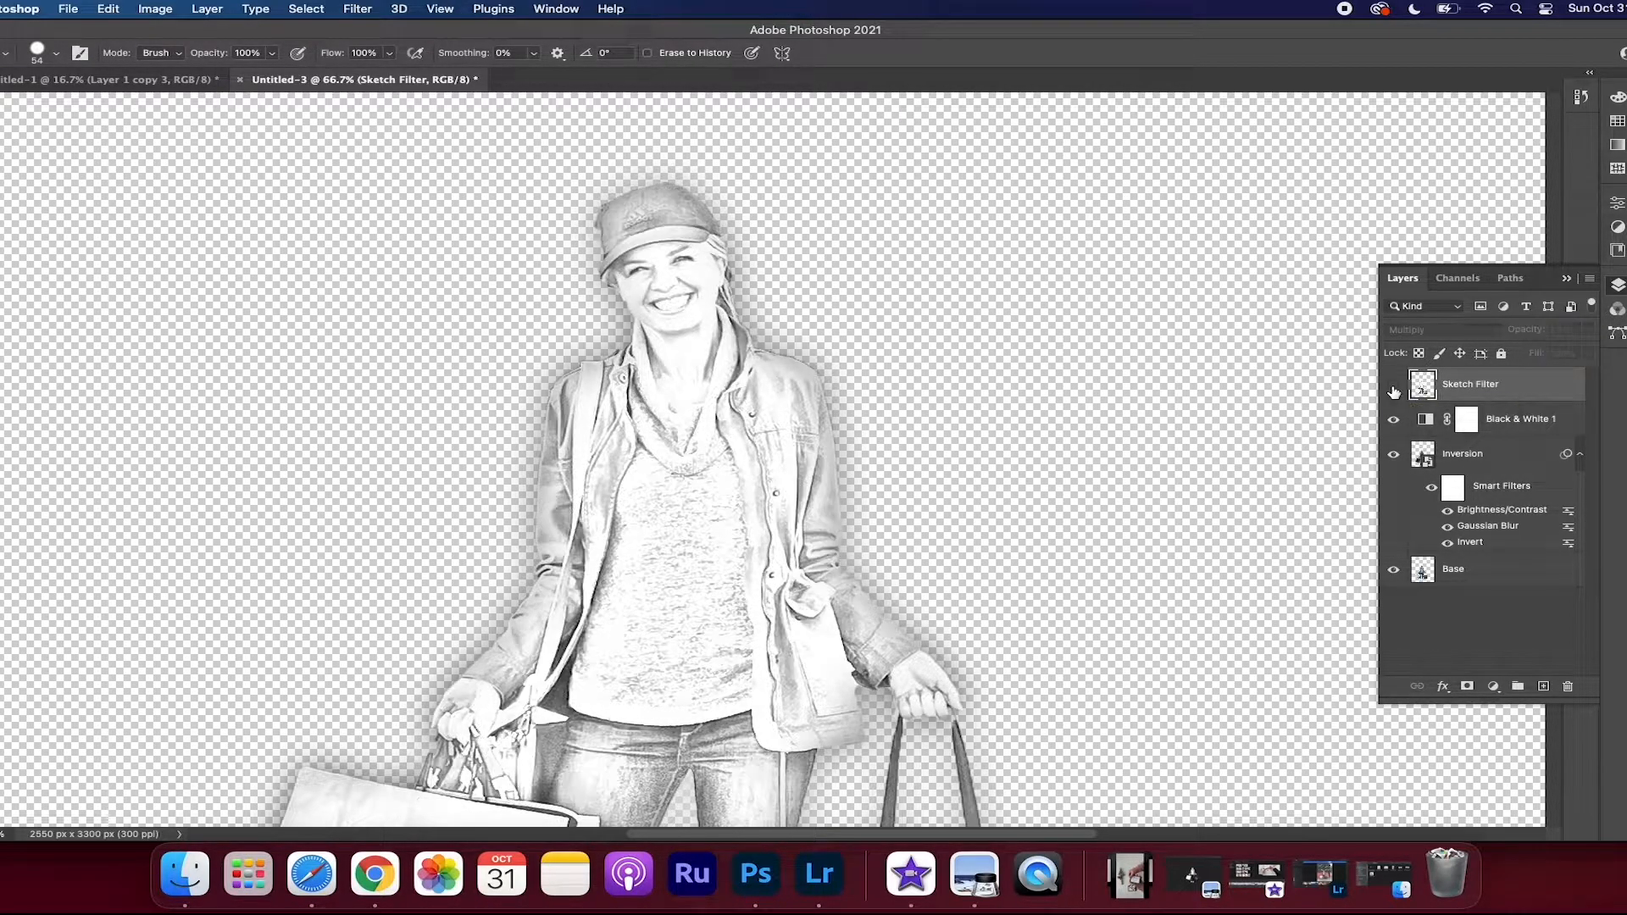
# Make the Sketch Filter layer visible again and review the finished sketch effect across the whole figure
pyautogui.click(1394, 389)
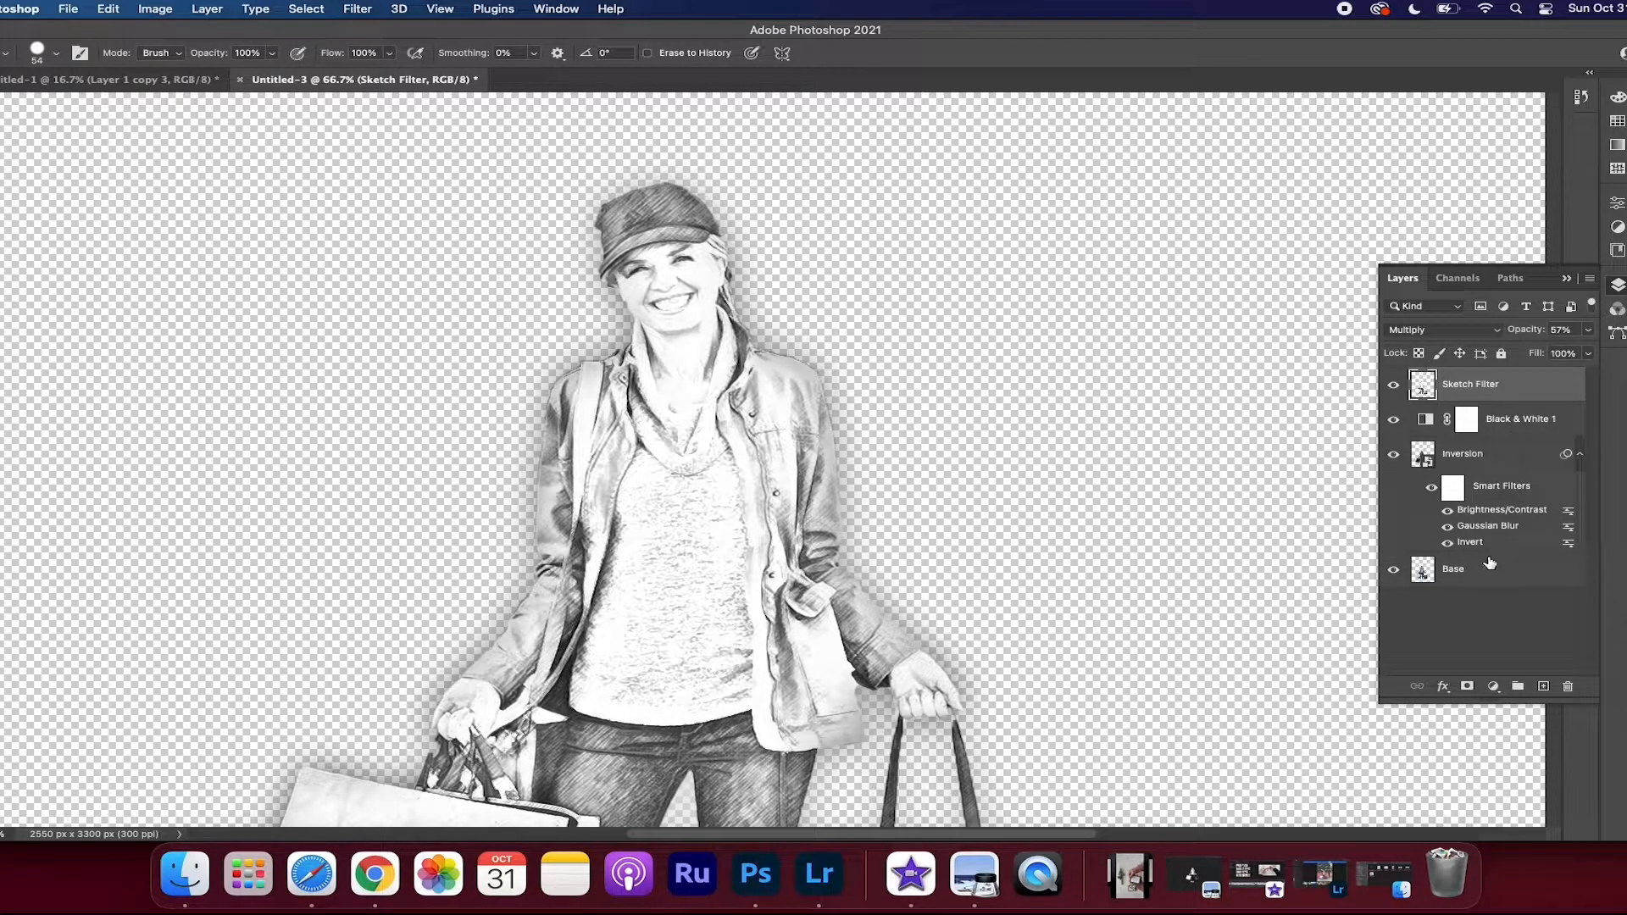
pyautogui.scroll(4, 970, 635)
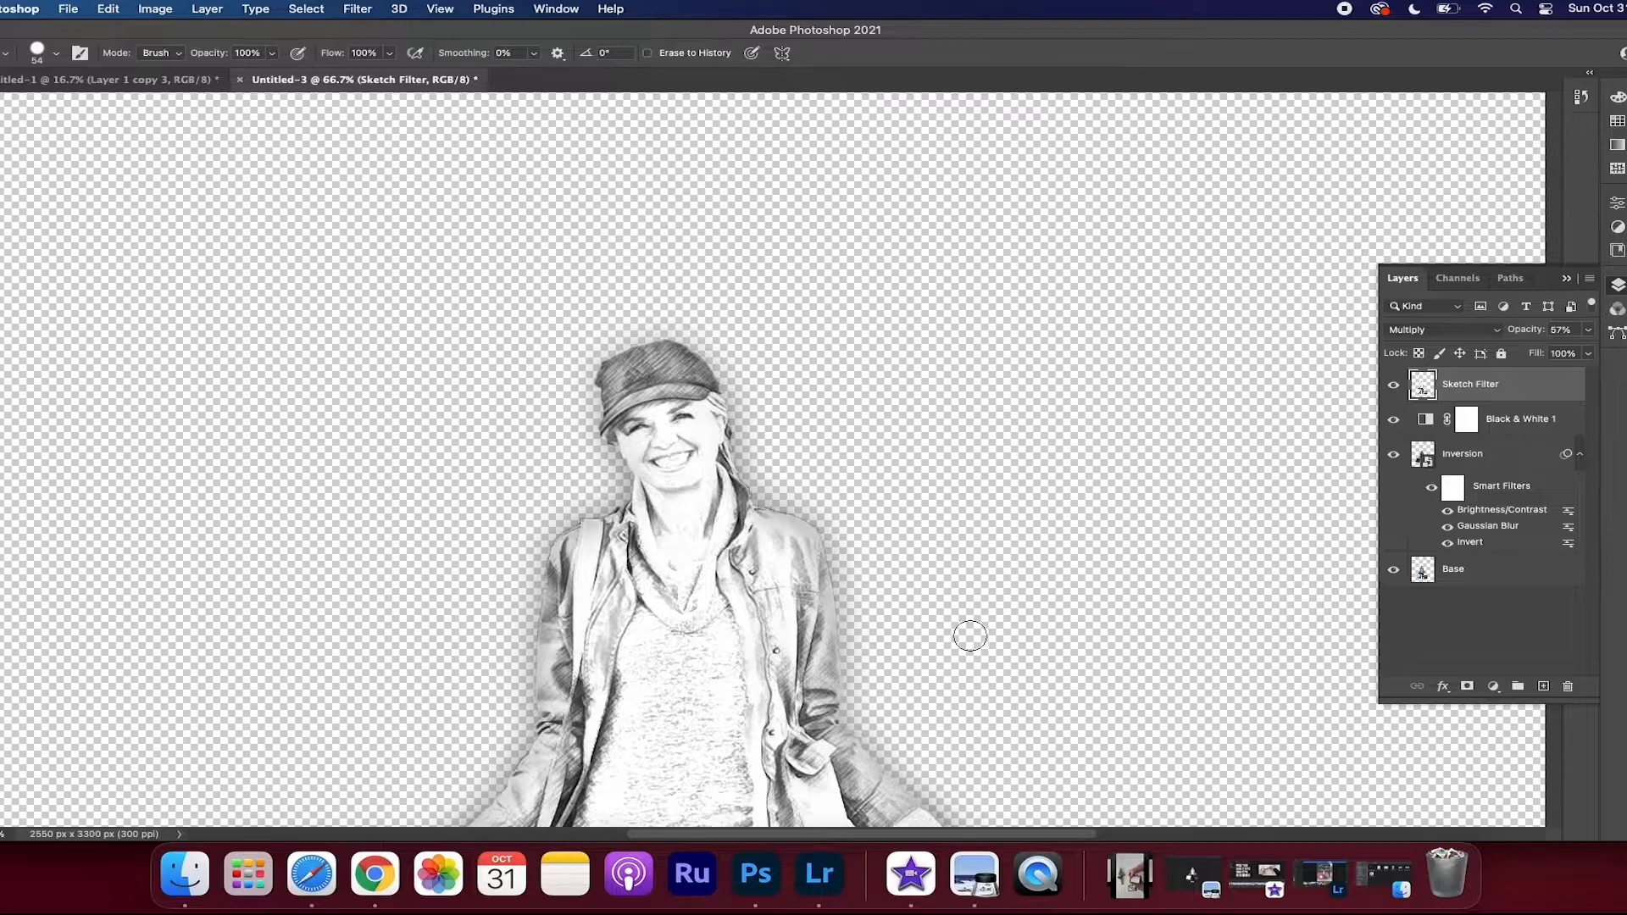
pyautogui.scroll(-6, 953, 612)
pyautogui.press('super+minus')
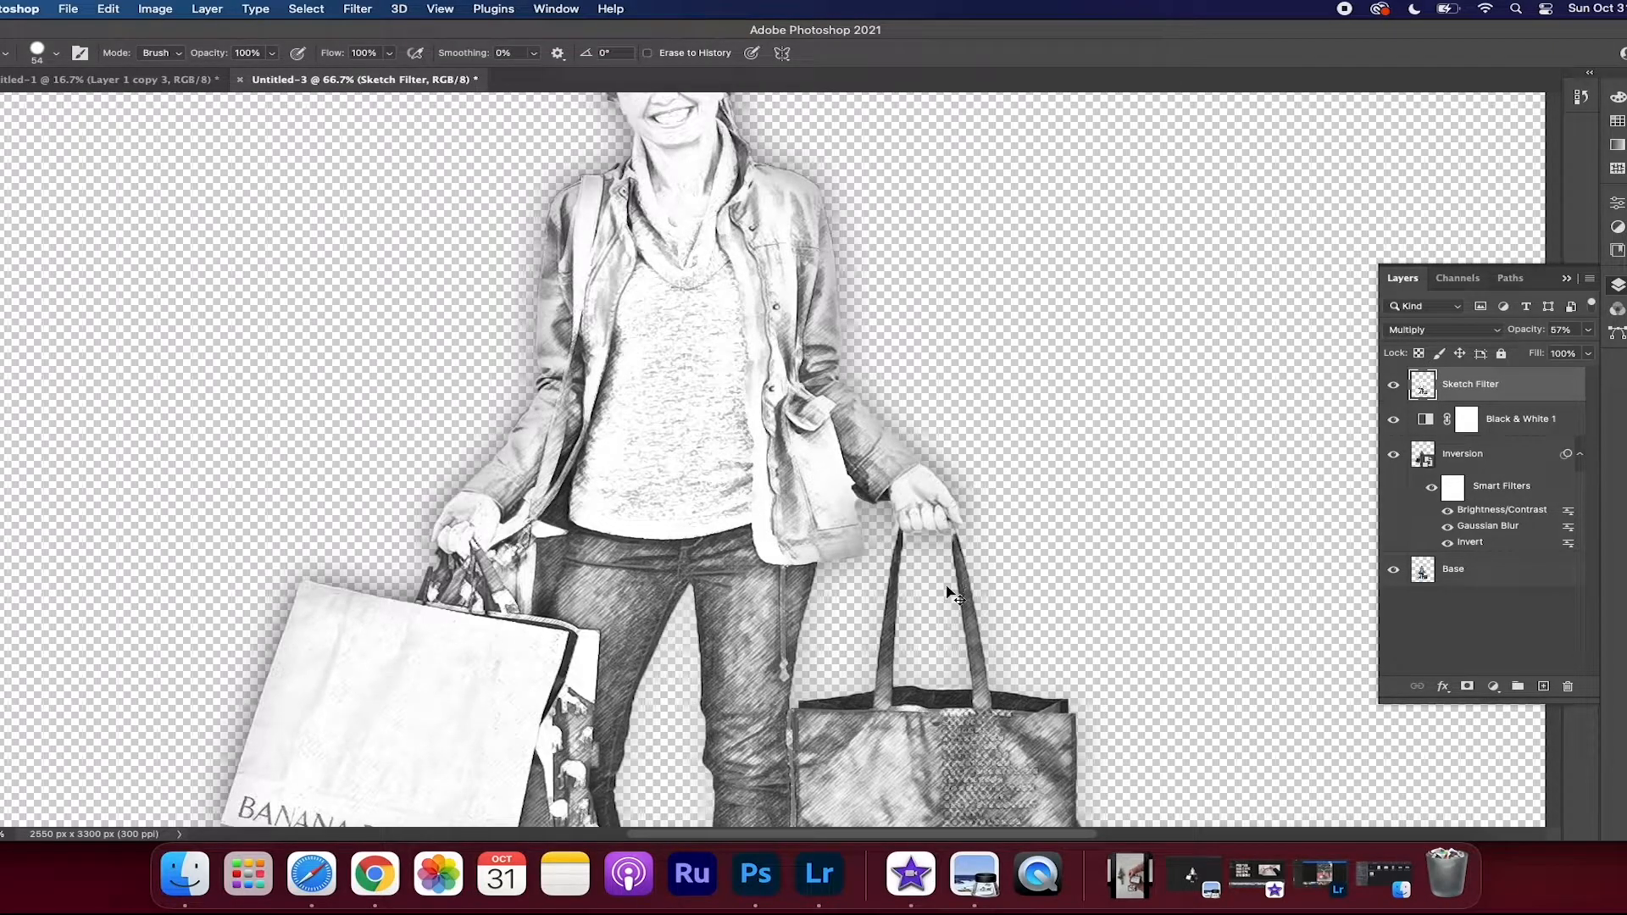
pyautogui.press('super+minus')
pyautogui.press('super+minus')
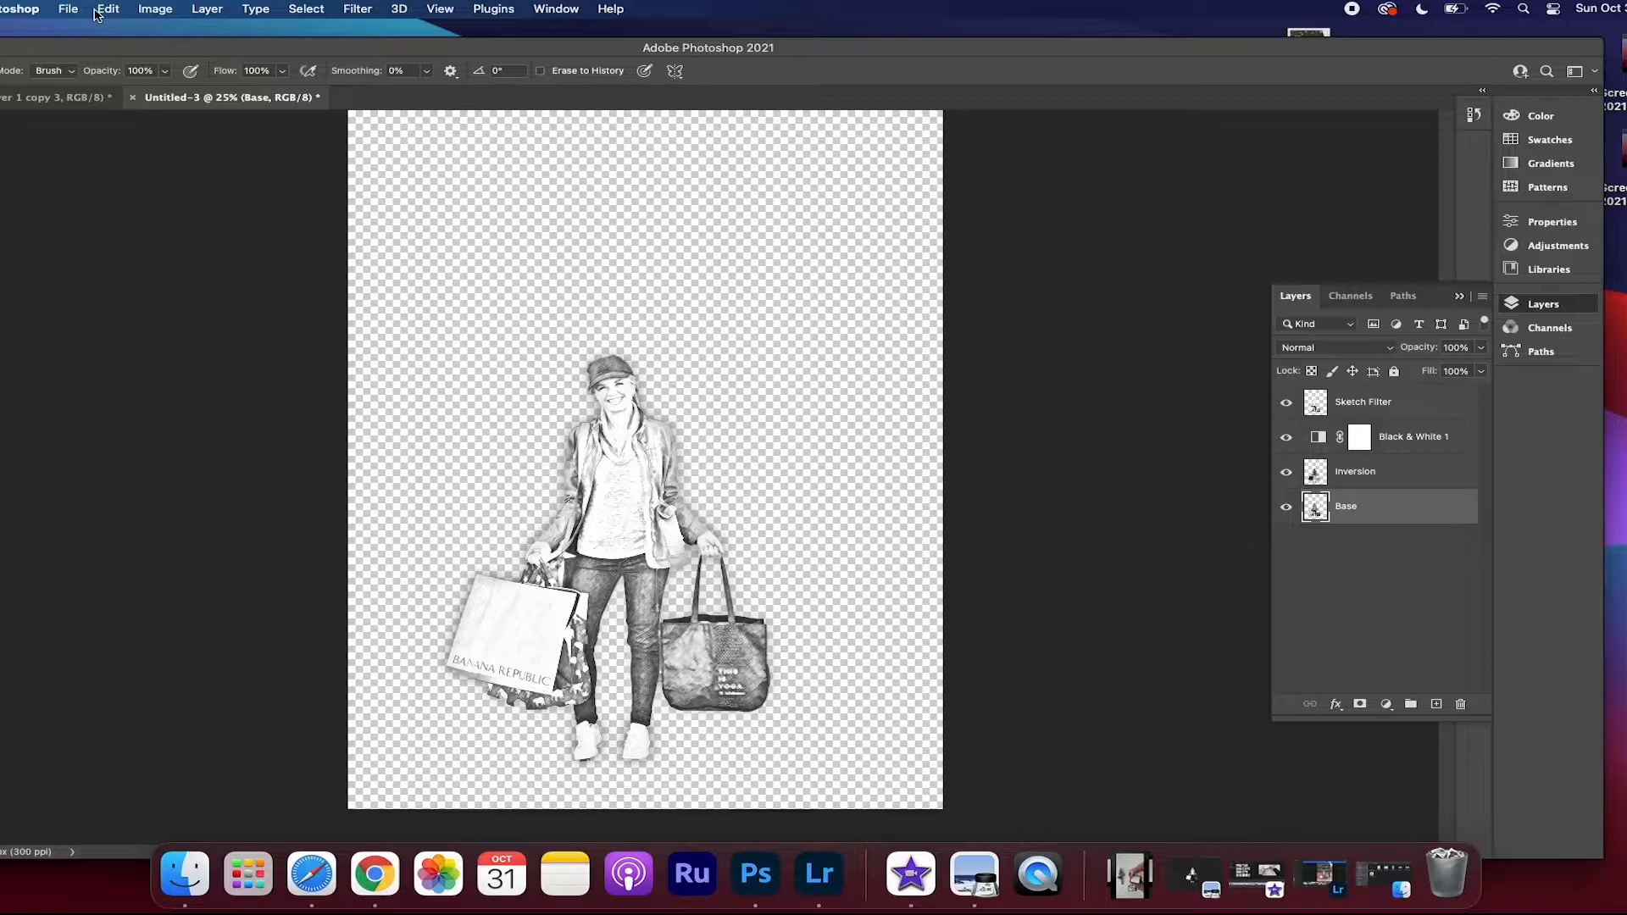
# Export the sketch artwork as a PNG with transparency, saved to the Desktop as "sketch"
pyautogui.click(68, 8)
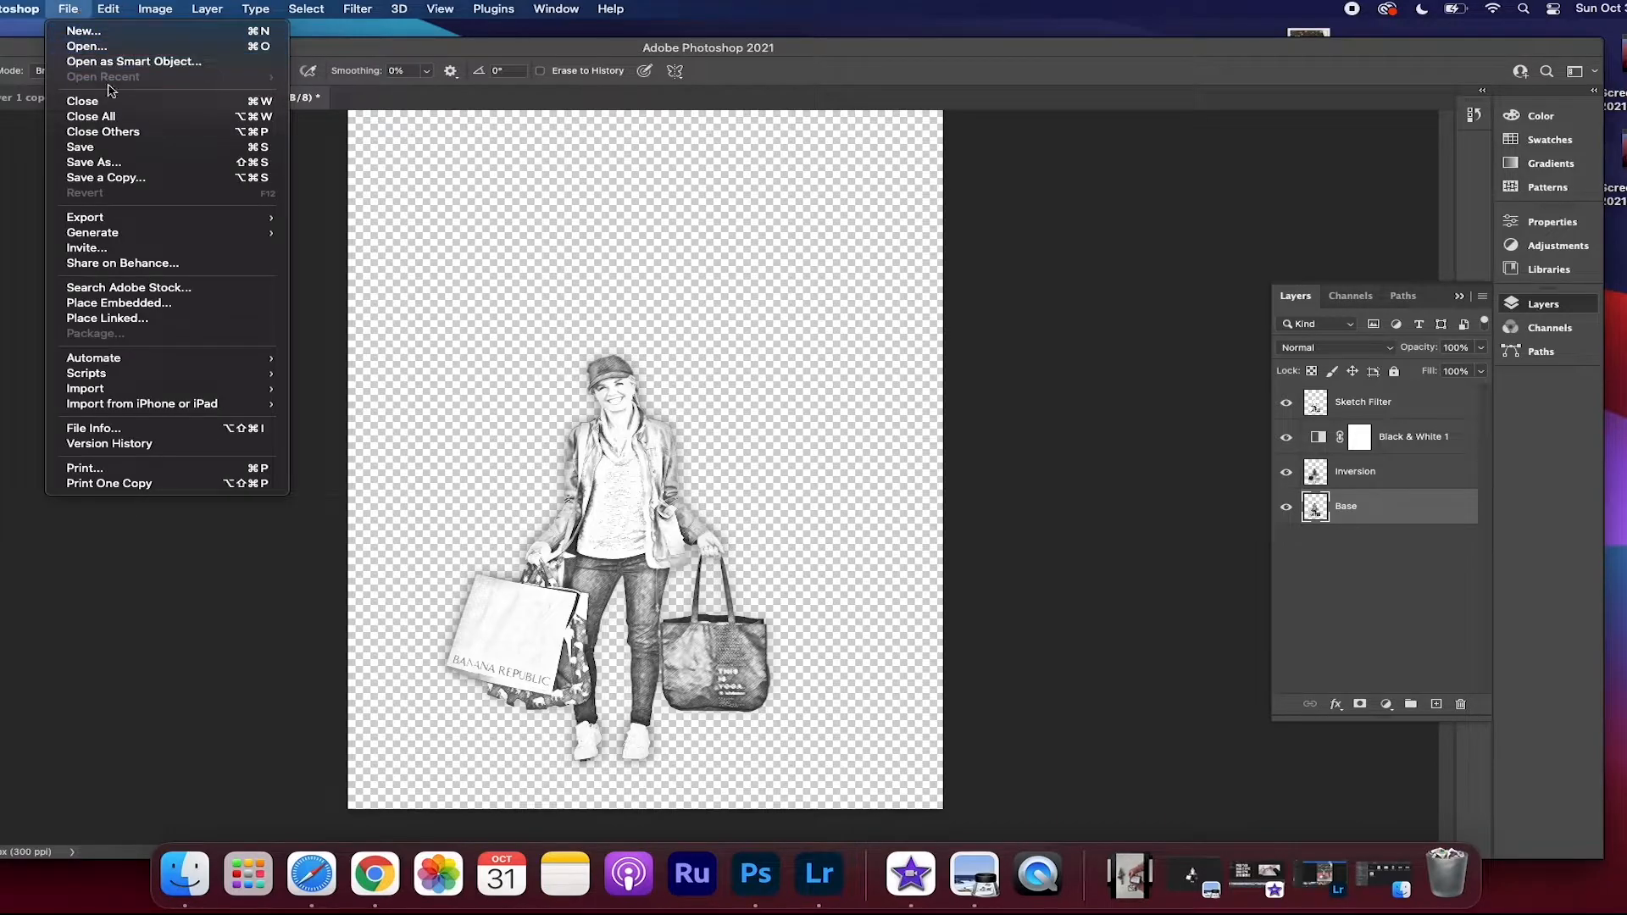
pyautogui.moveTo(138, 218)
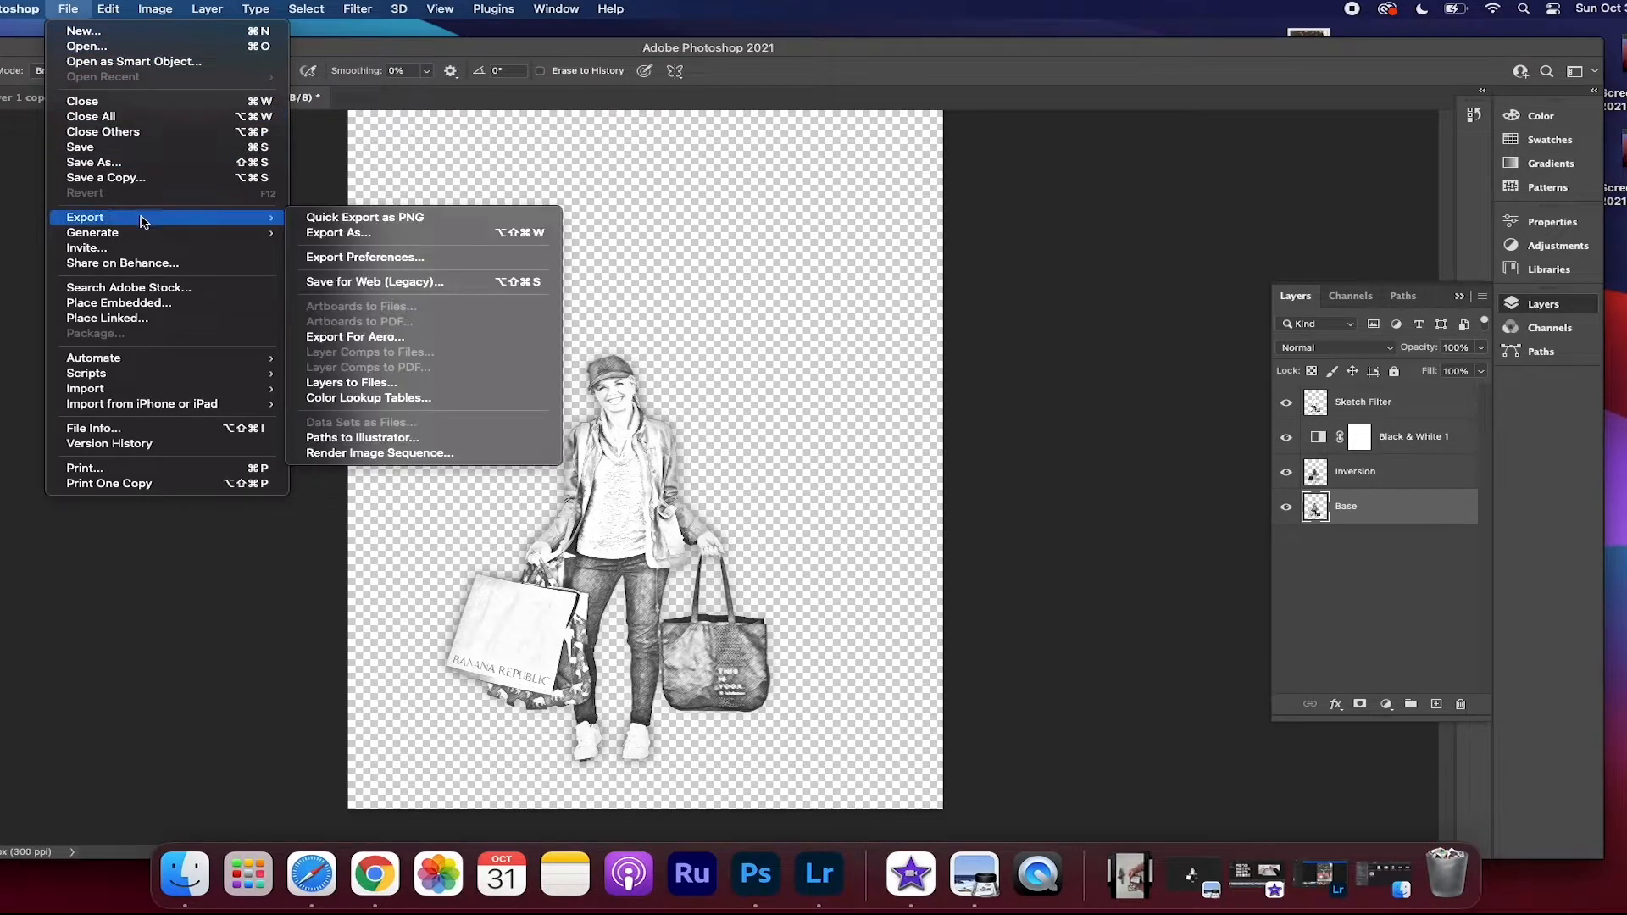
pyautogui.click(386, 234)
pyautogui.click(1320, 126)
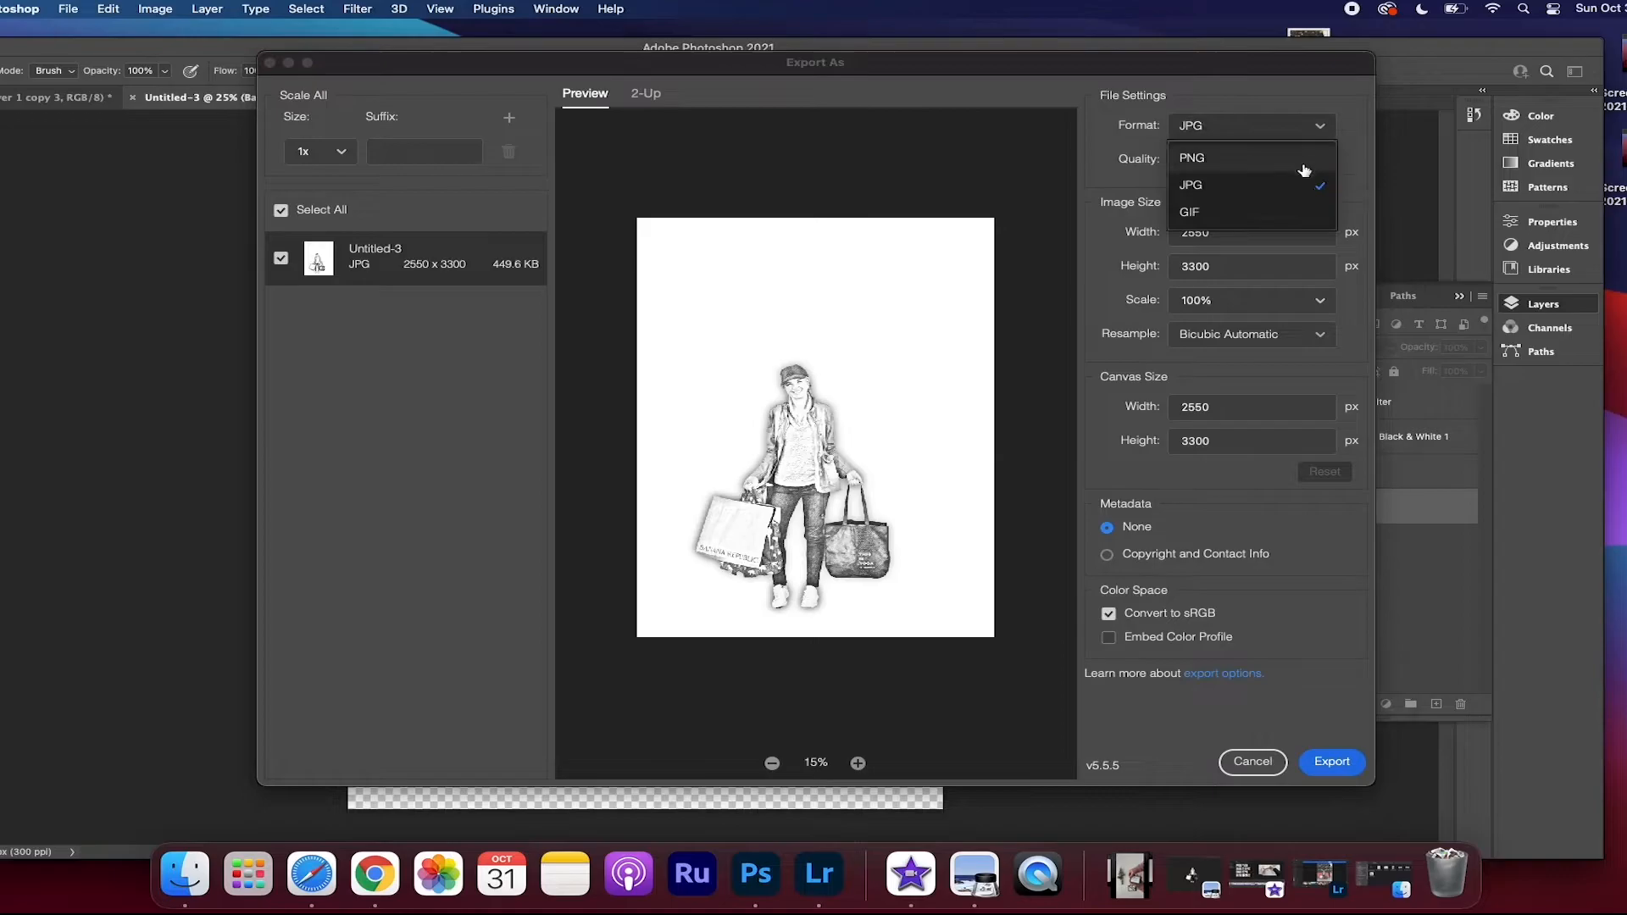
pyautogui.click(1312, 157)
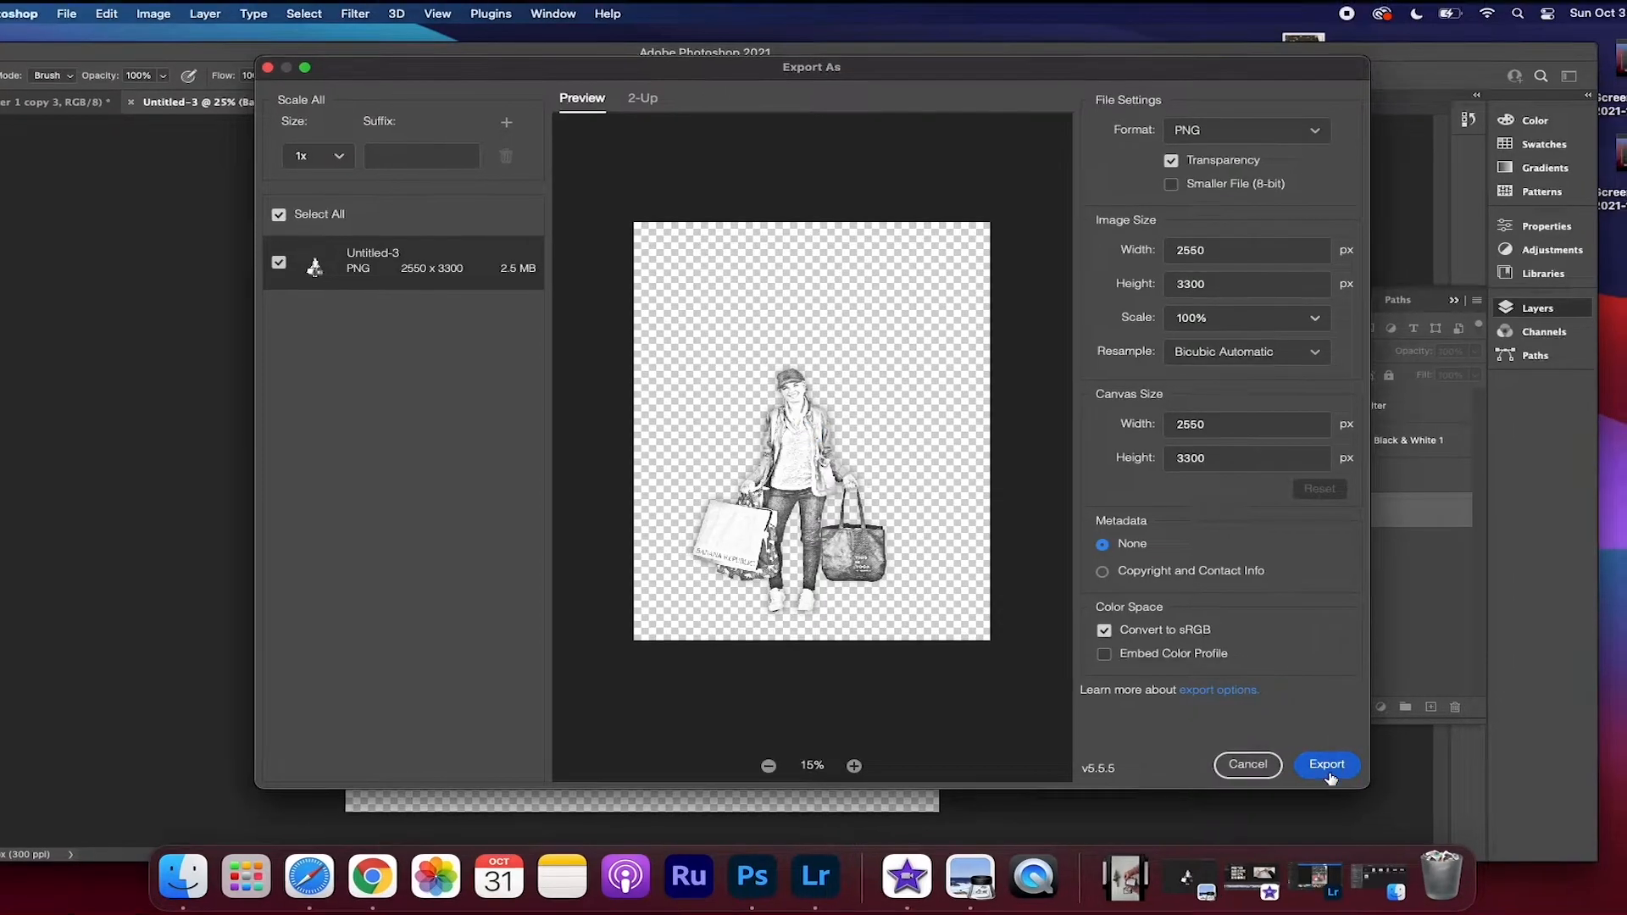
pyautogui.click(1331, 761)
pyautogui.write('sketch')
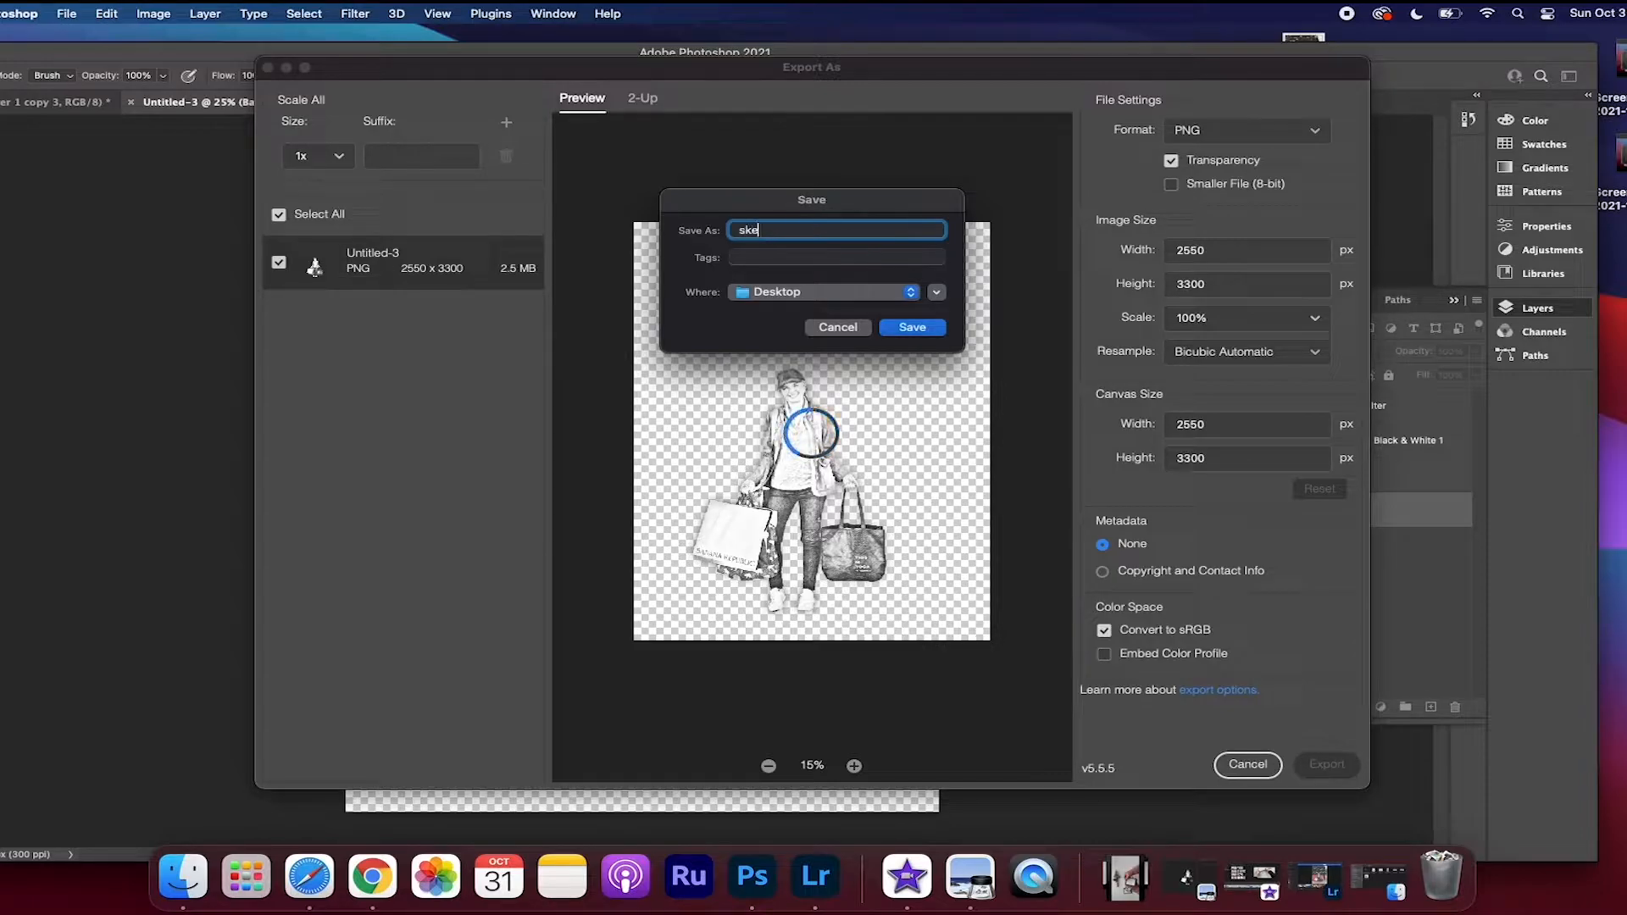
pyautogui.click(913, 333)
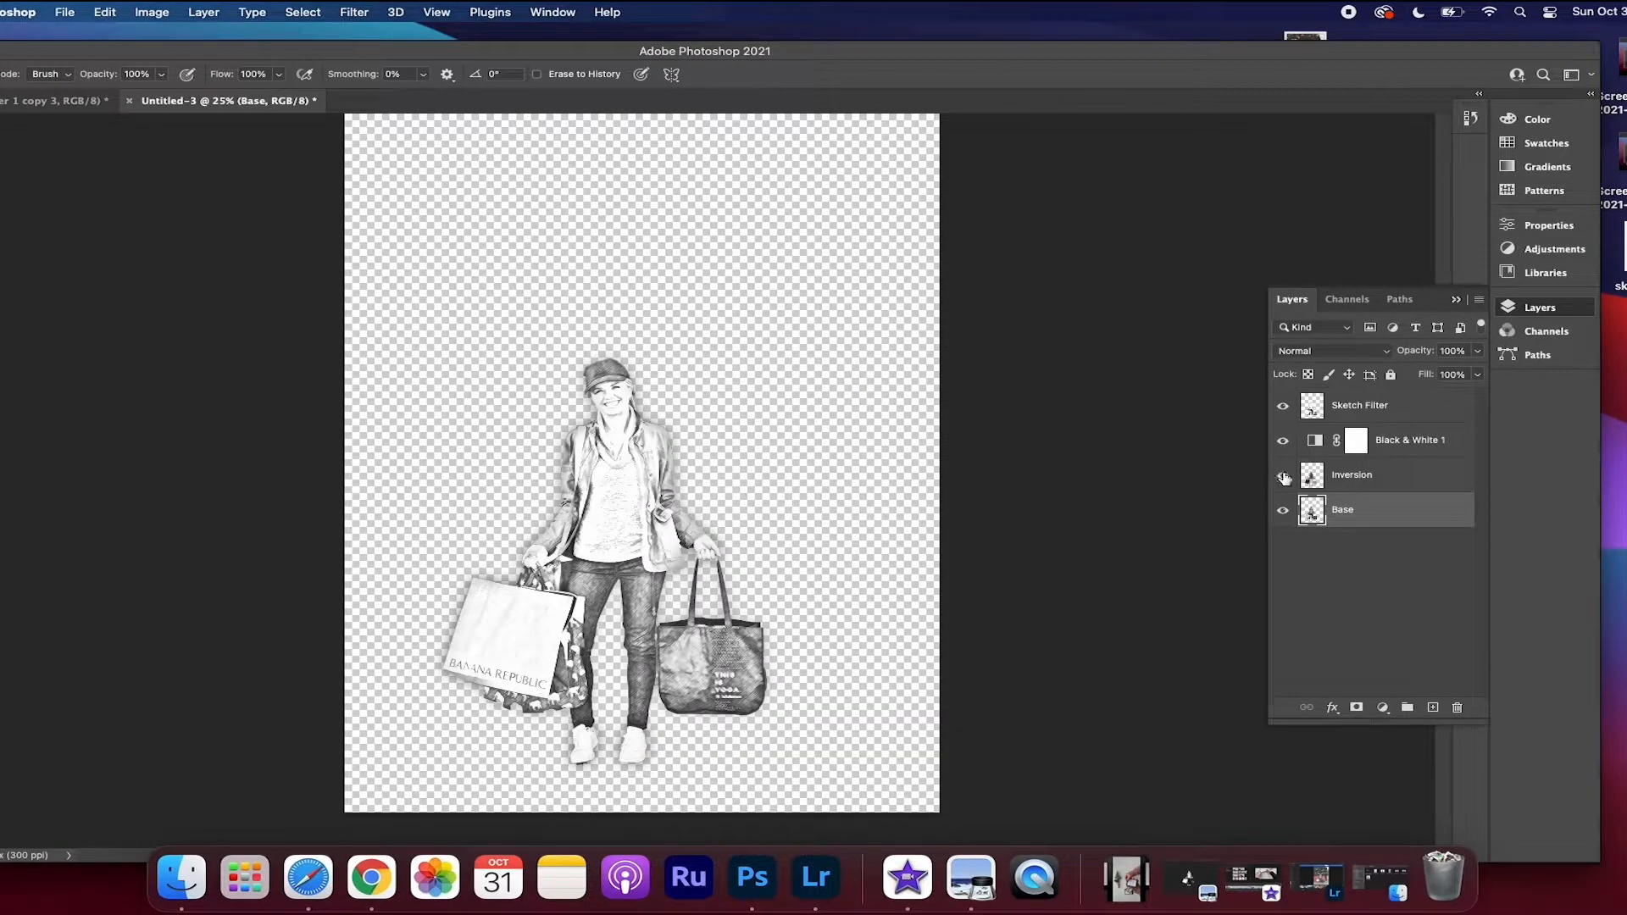
# Hide the layers above Base and export the Base layer as a PNG named "color photo" to the Desktop
pyautogui.click(1283, 440)
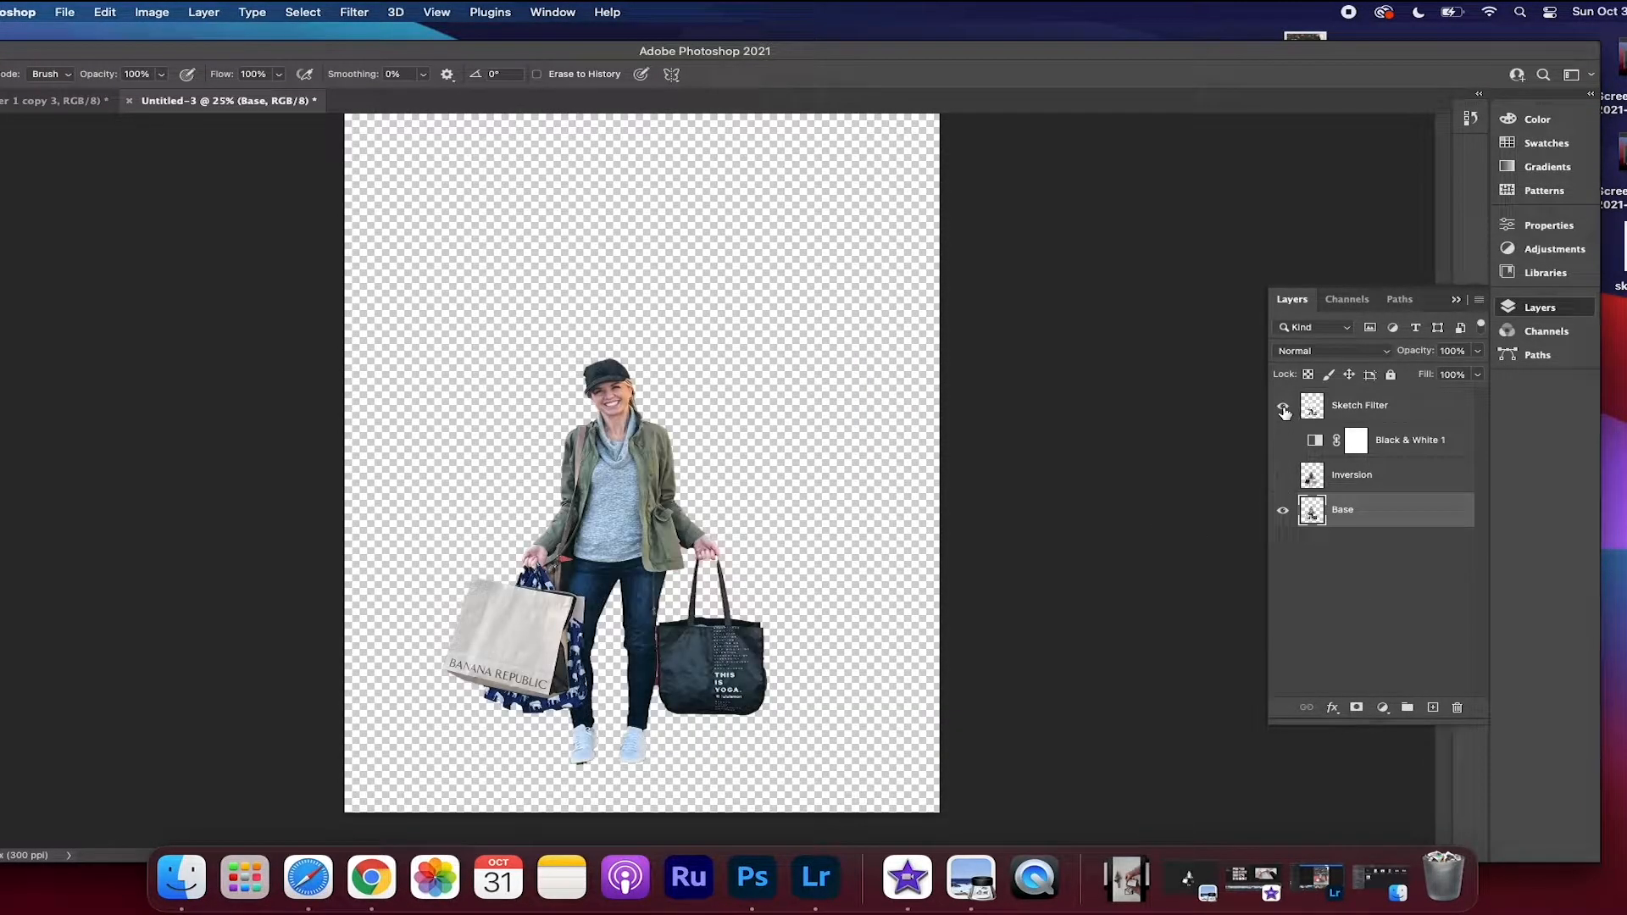
pyautogui.click(1283, 409)
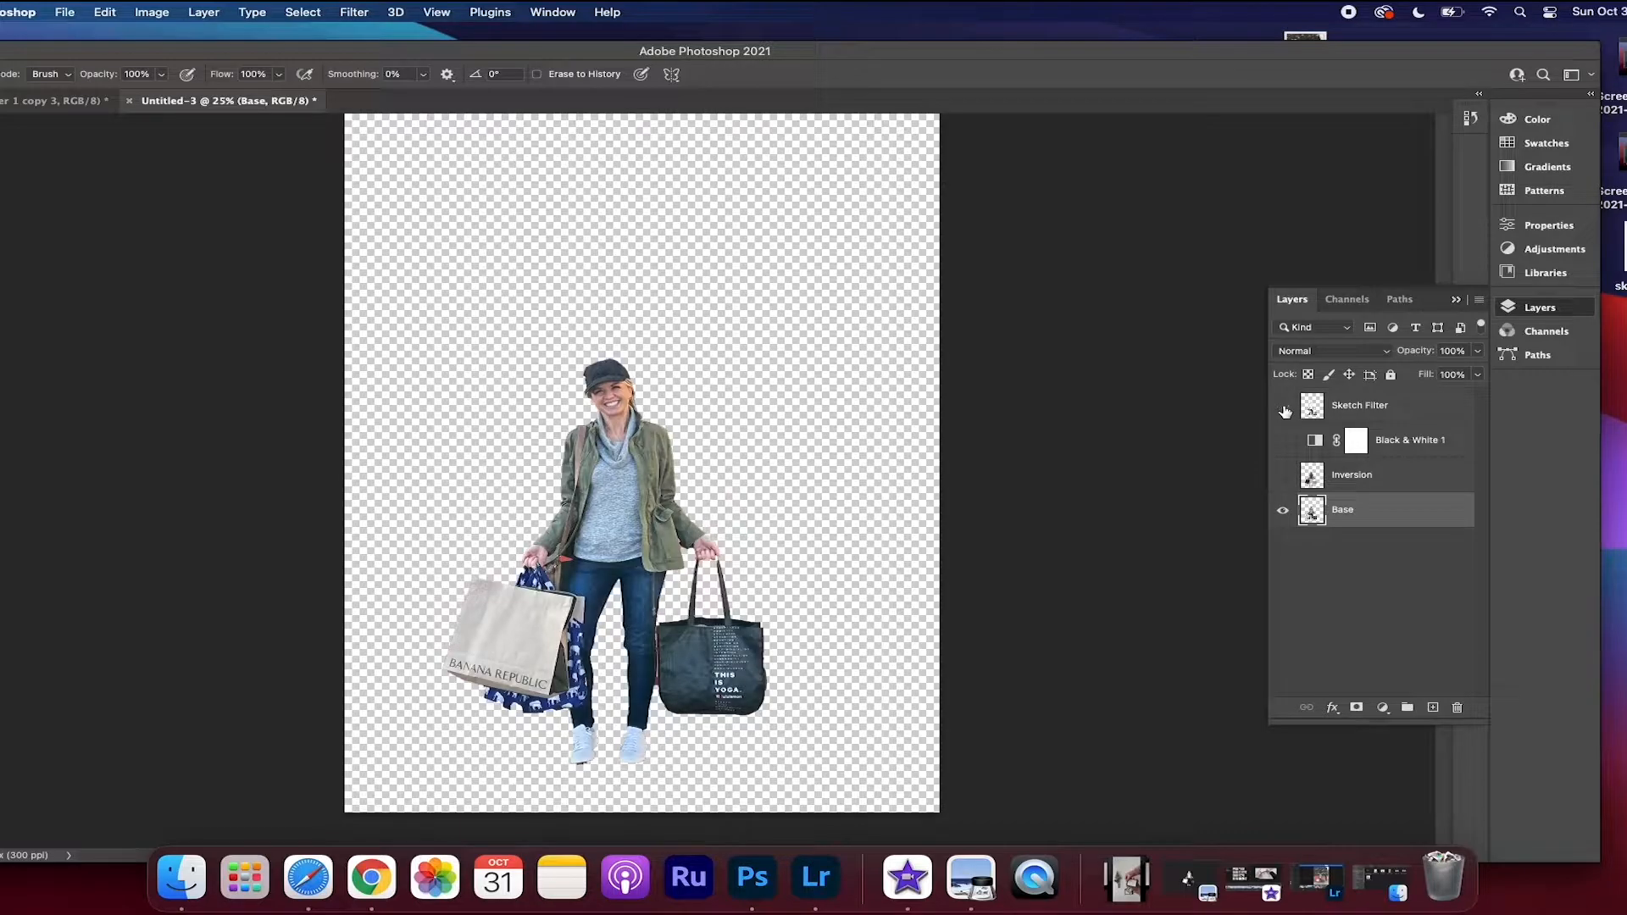
pyautogui.rightClick(1348, 519)
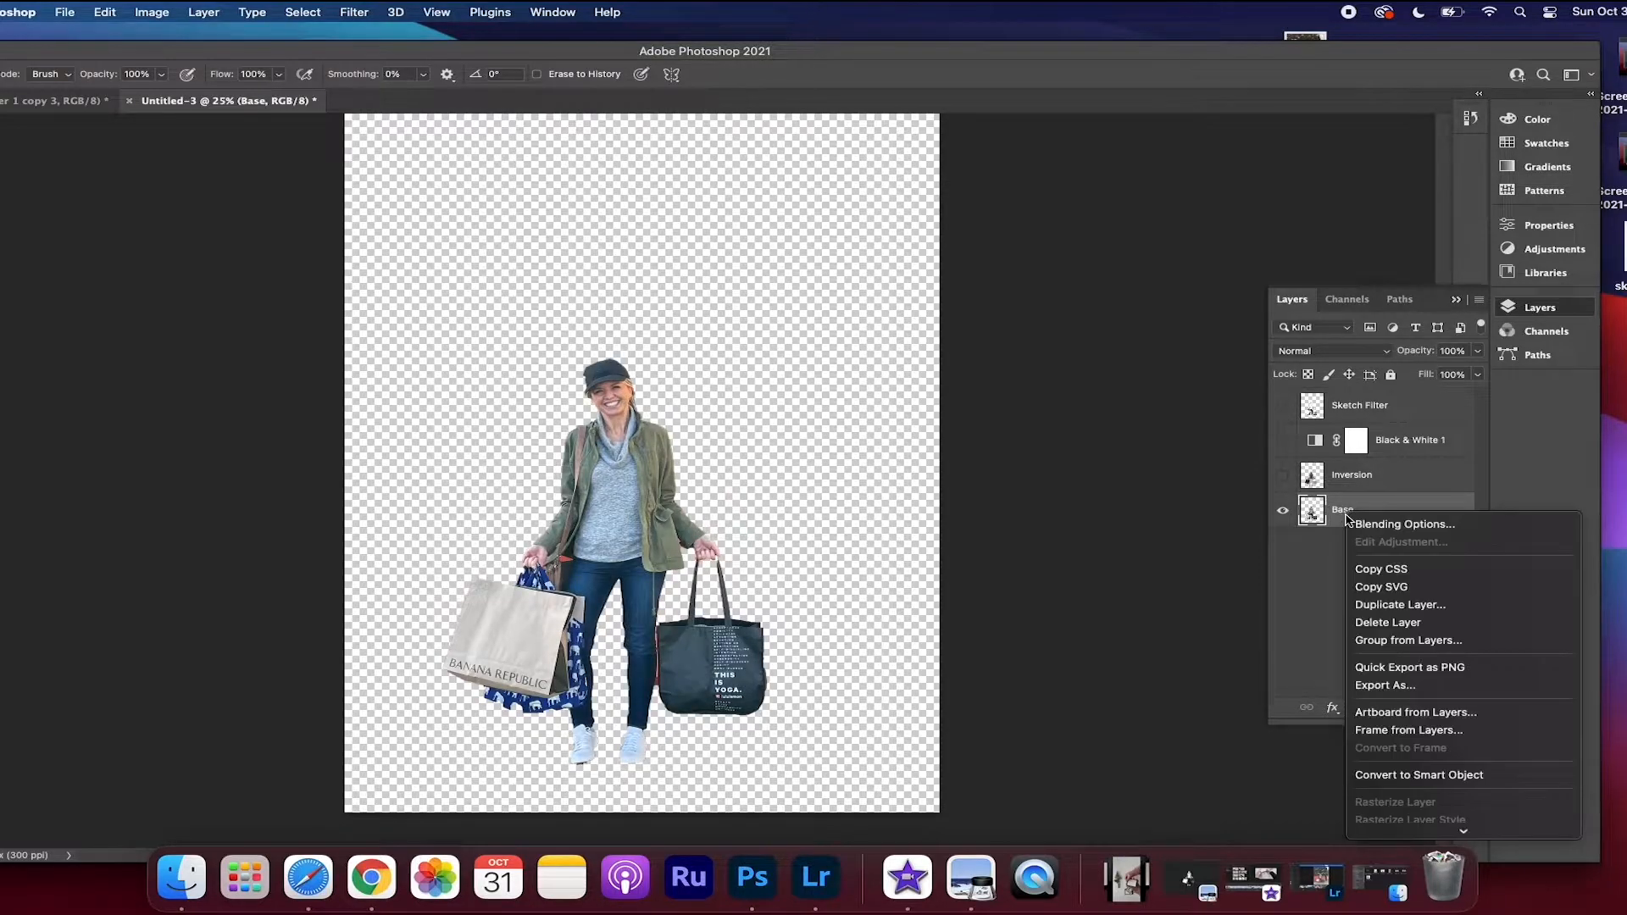
pyautogui.click(1398, 685)
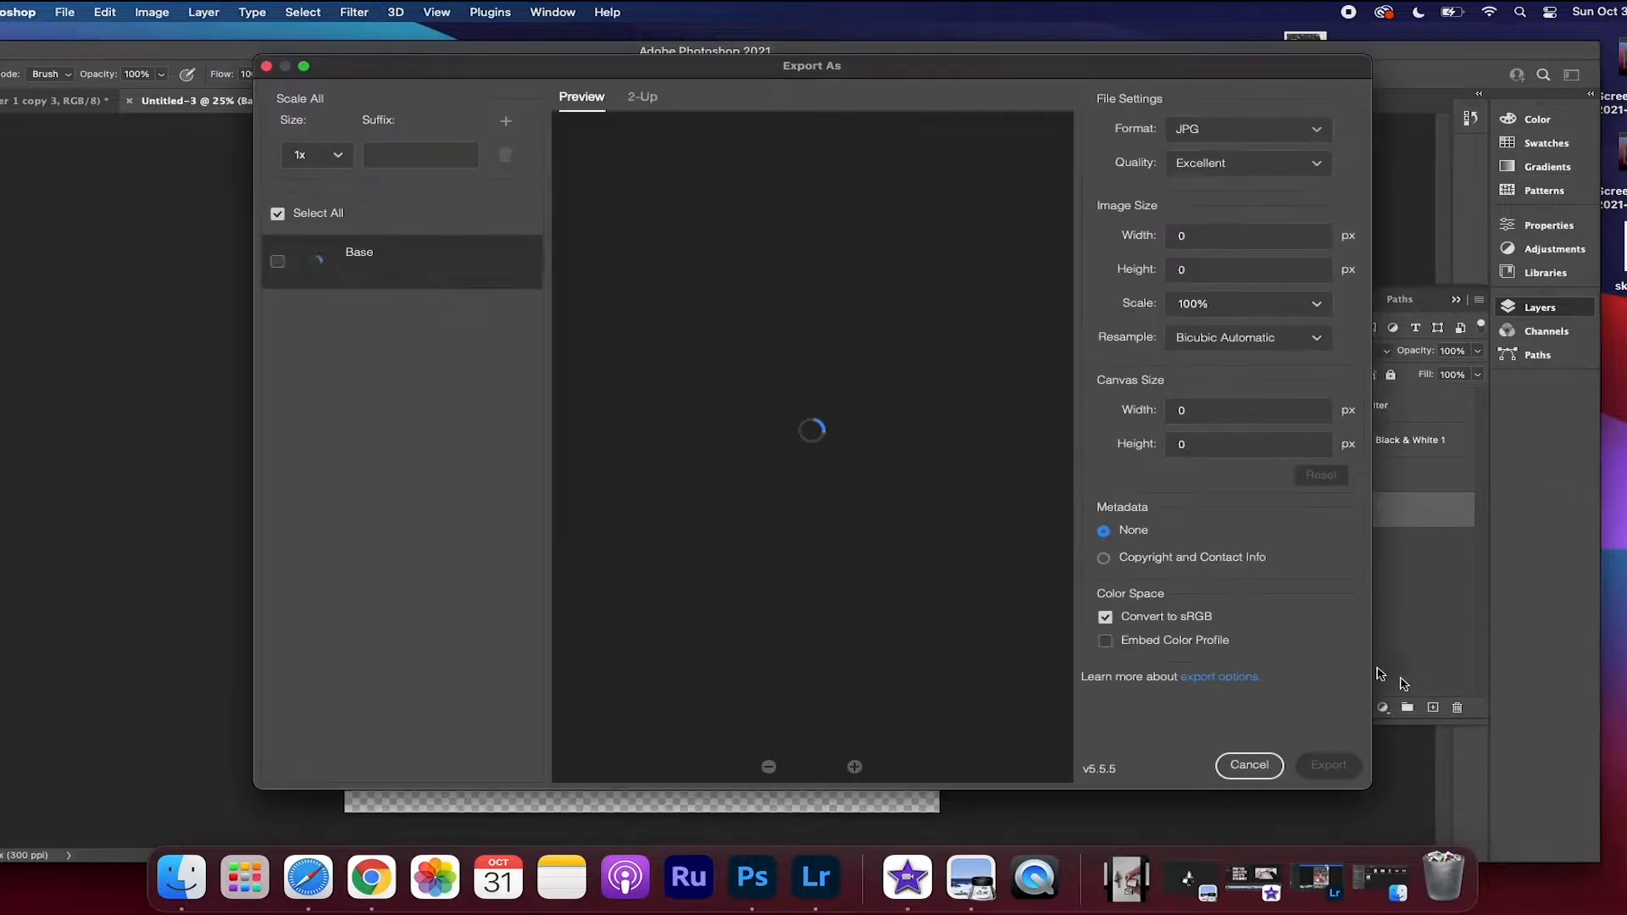
pyautogui.click(1237, 139)
pyautogui.click(1204, 158)
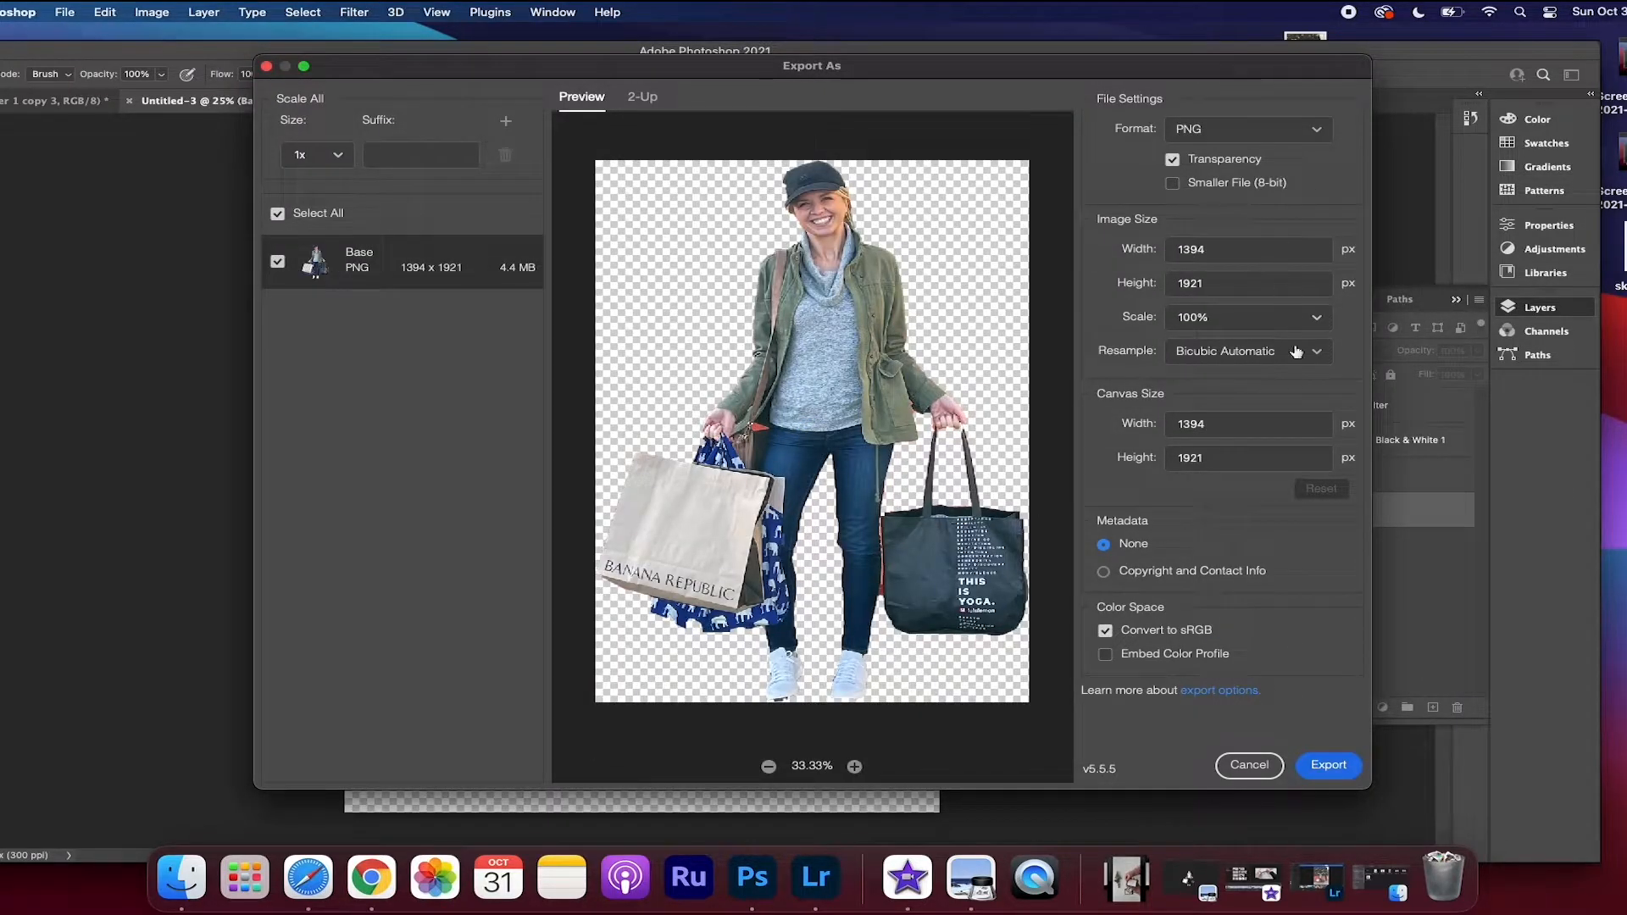
pyautogui.click(1328, 766)
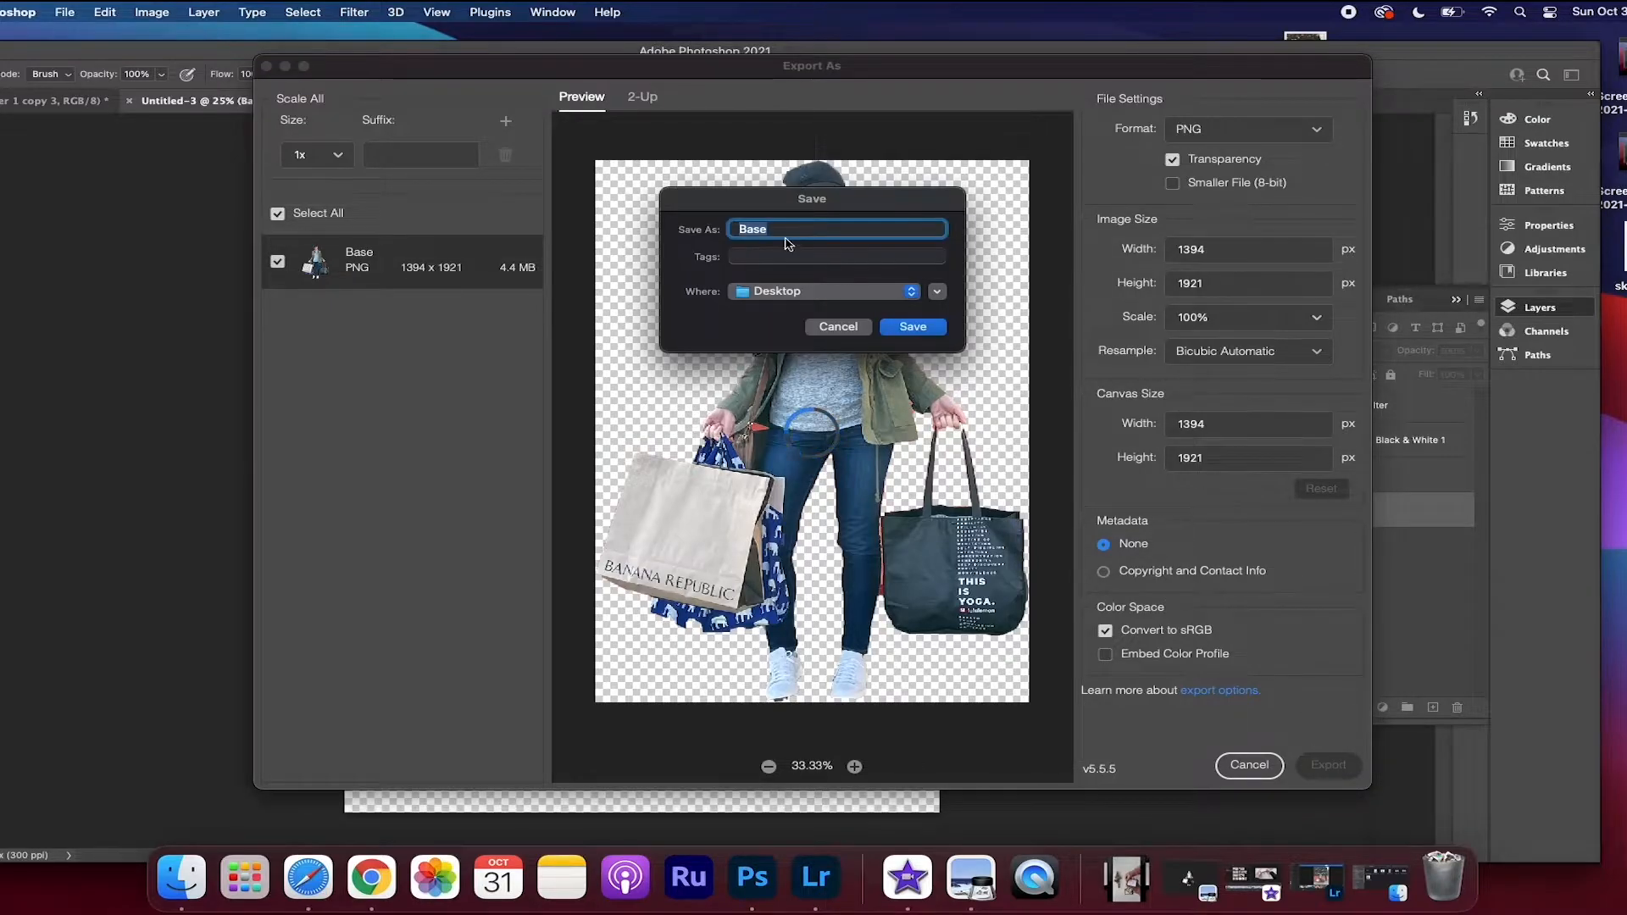
pyautogui.write('color photo')
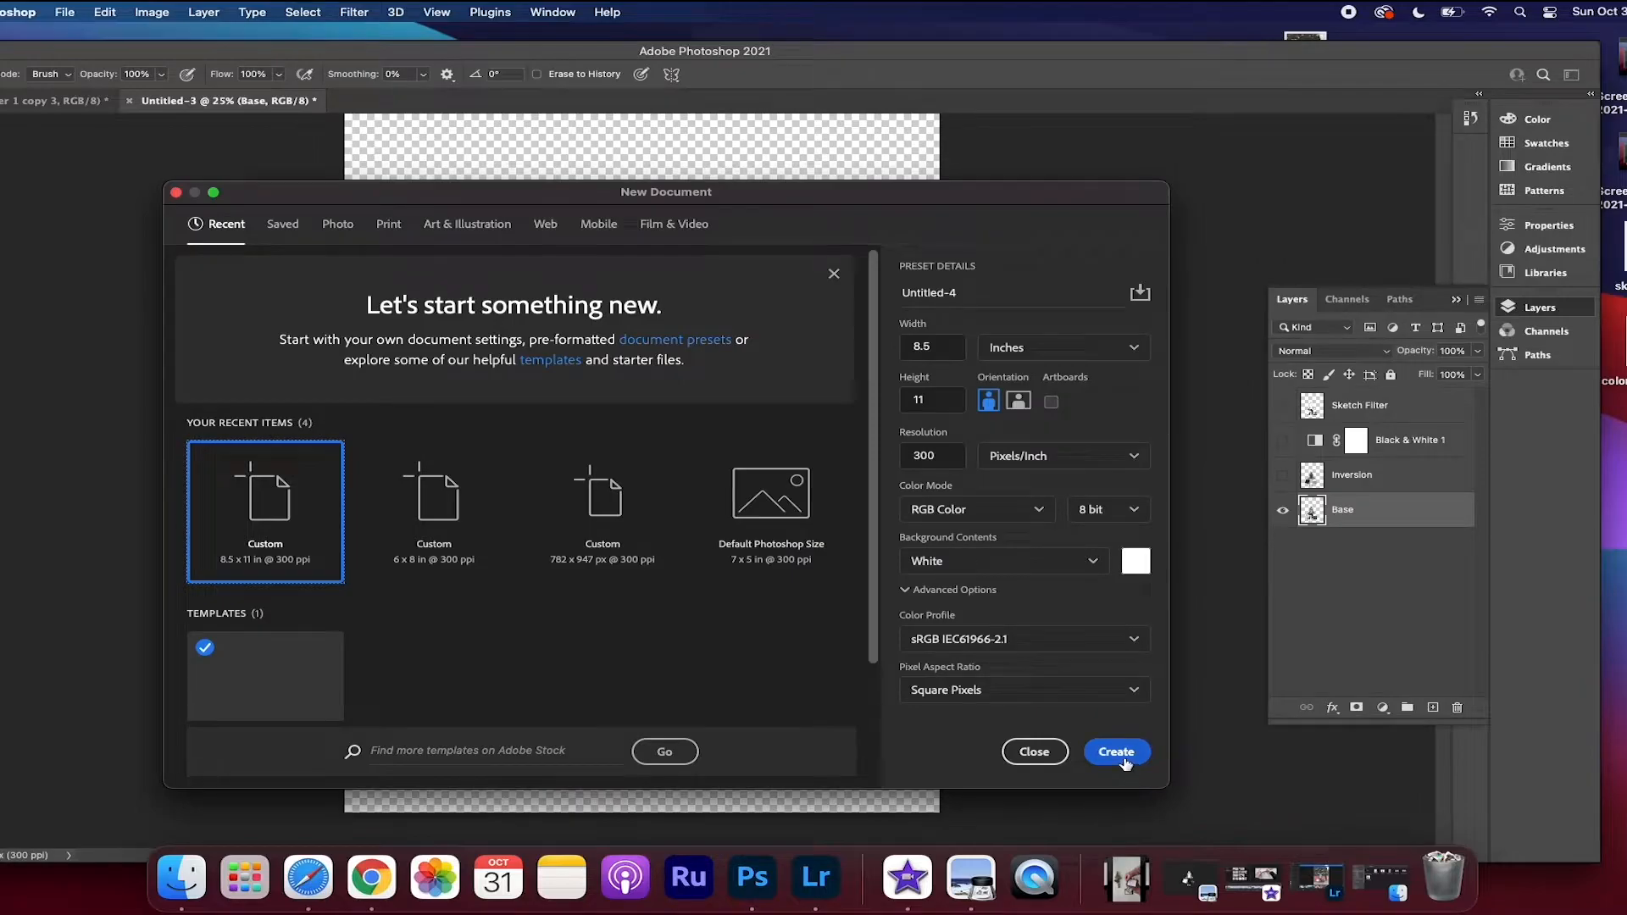
# Create a new white 2550 × 3300 px document and place the color photo image at reduced size in the canvas's upper-left area
pyautogui.click(1125, 758)
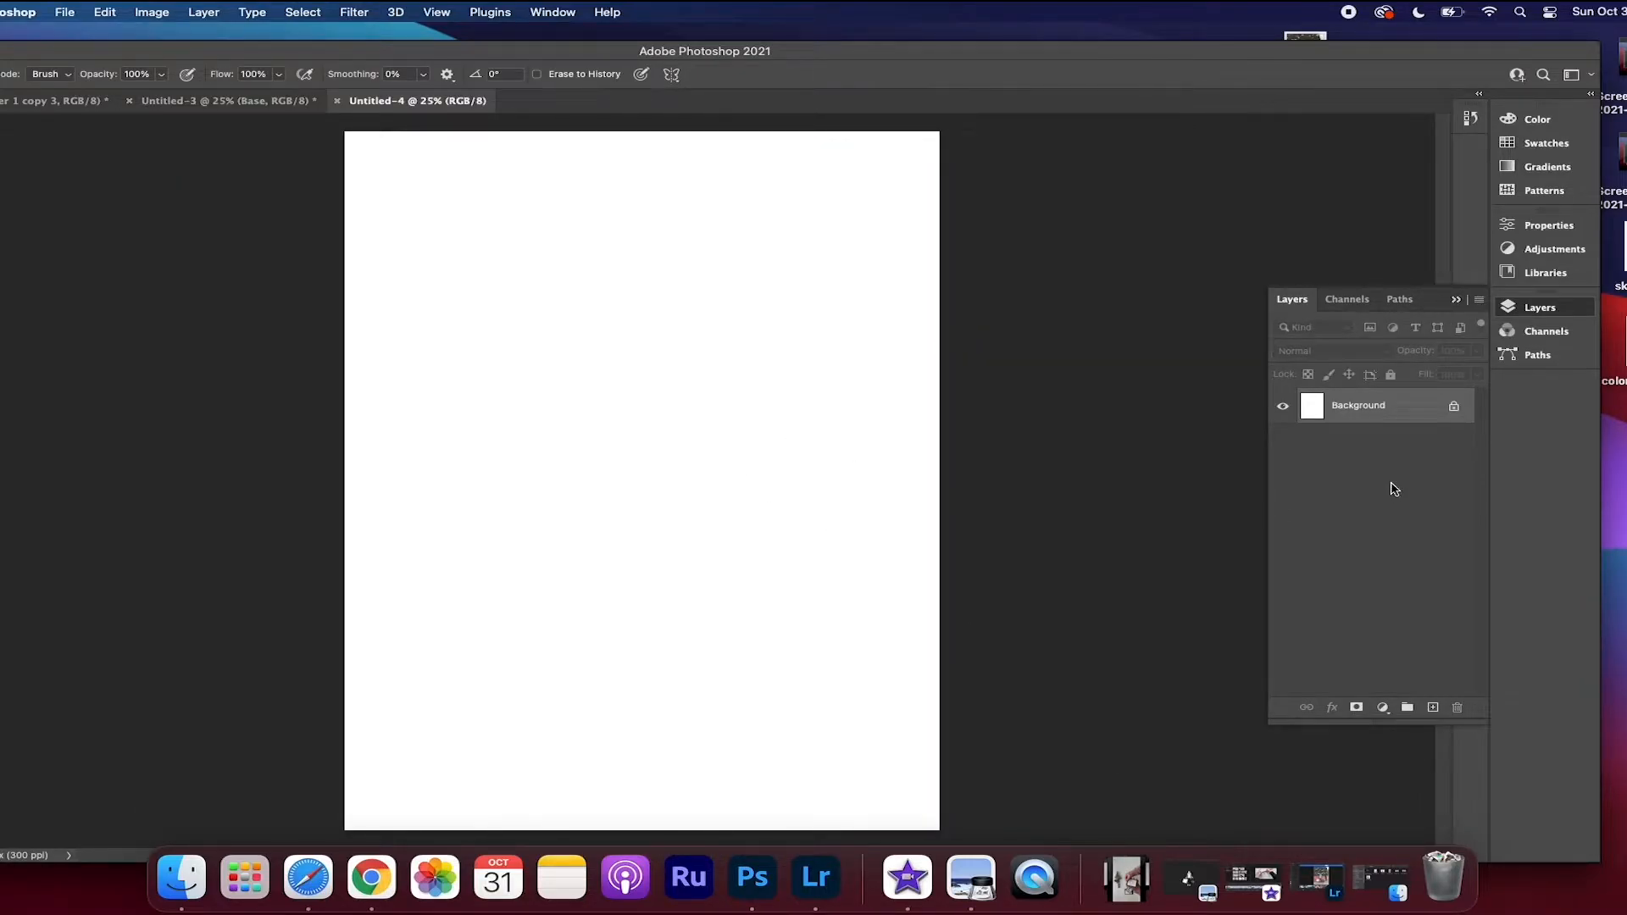
pyautogui.moveTo(1613, 347); pyautogui.dragTo(495, 366)
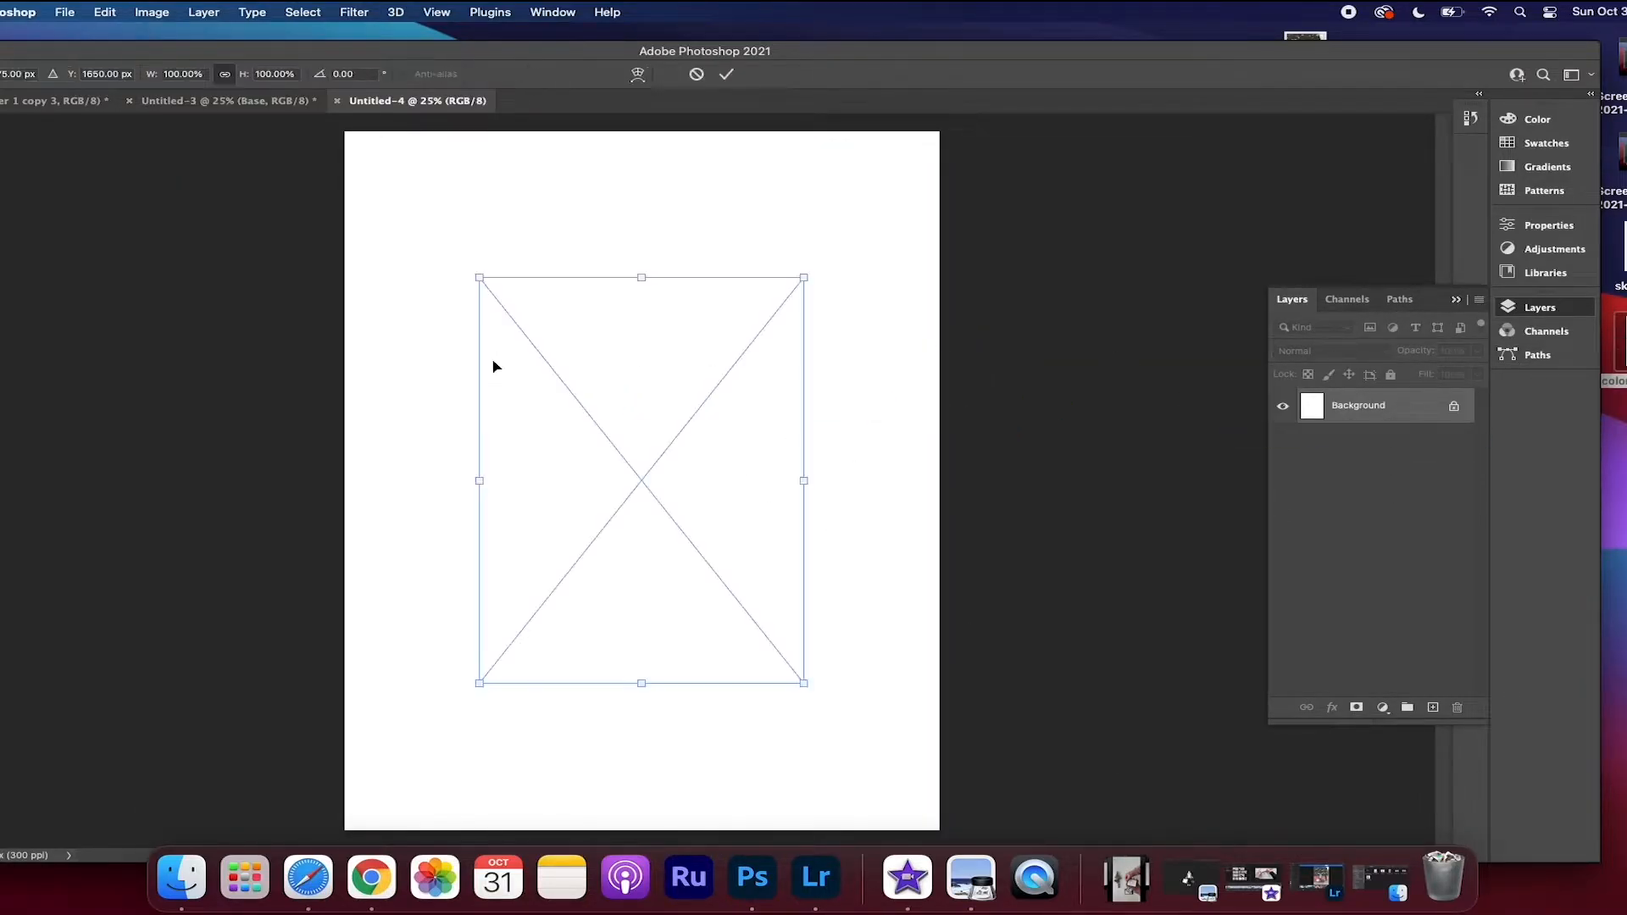
pyautogui.moveTo(802, 277); pyautogui.dragTo(533, 301)
pyautogui.press('Return')
pyautogui.press('e')
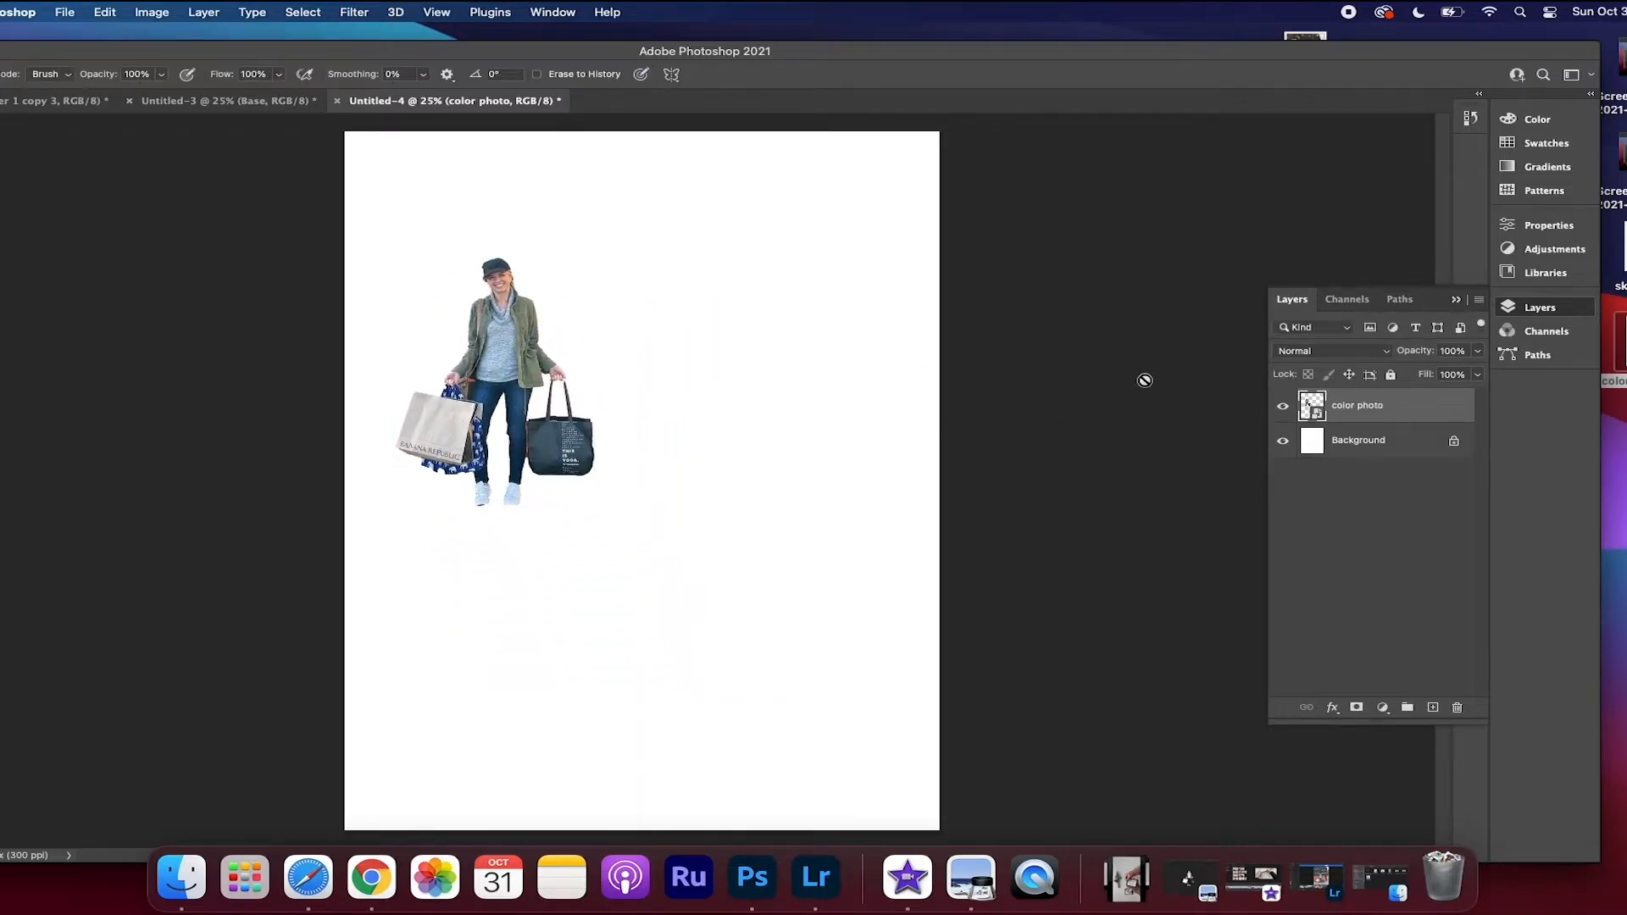
# Place the sketch image in the document, scale it down and position it beside the color photo
pyautogui.moveTo(1614, 255)
pyautogui.mouseDown()
pyautogui.moveTo(1554, 291)
pyautogui.moveTo(734, 366)
pyautogui.mouseUp()
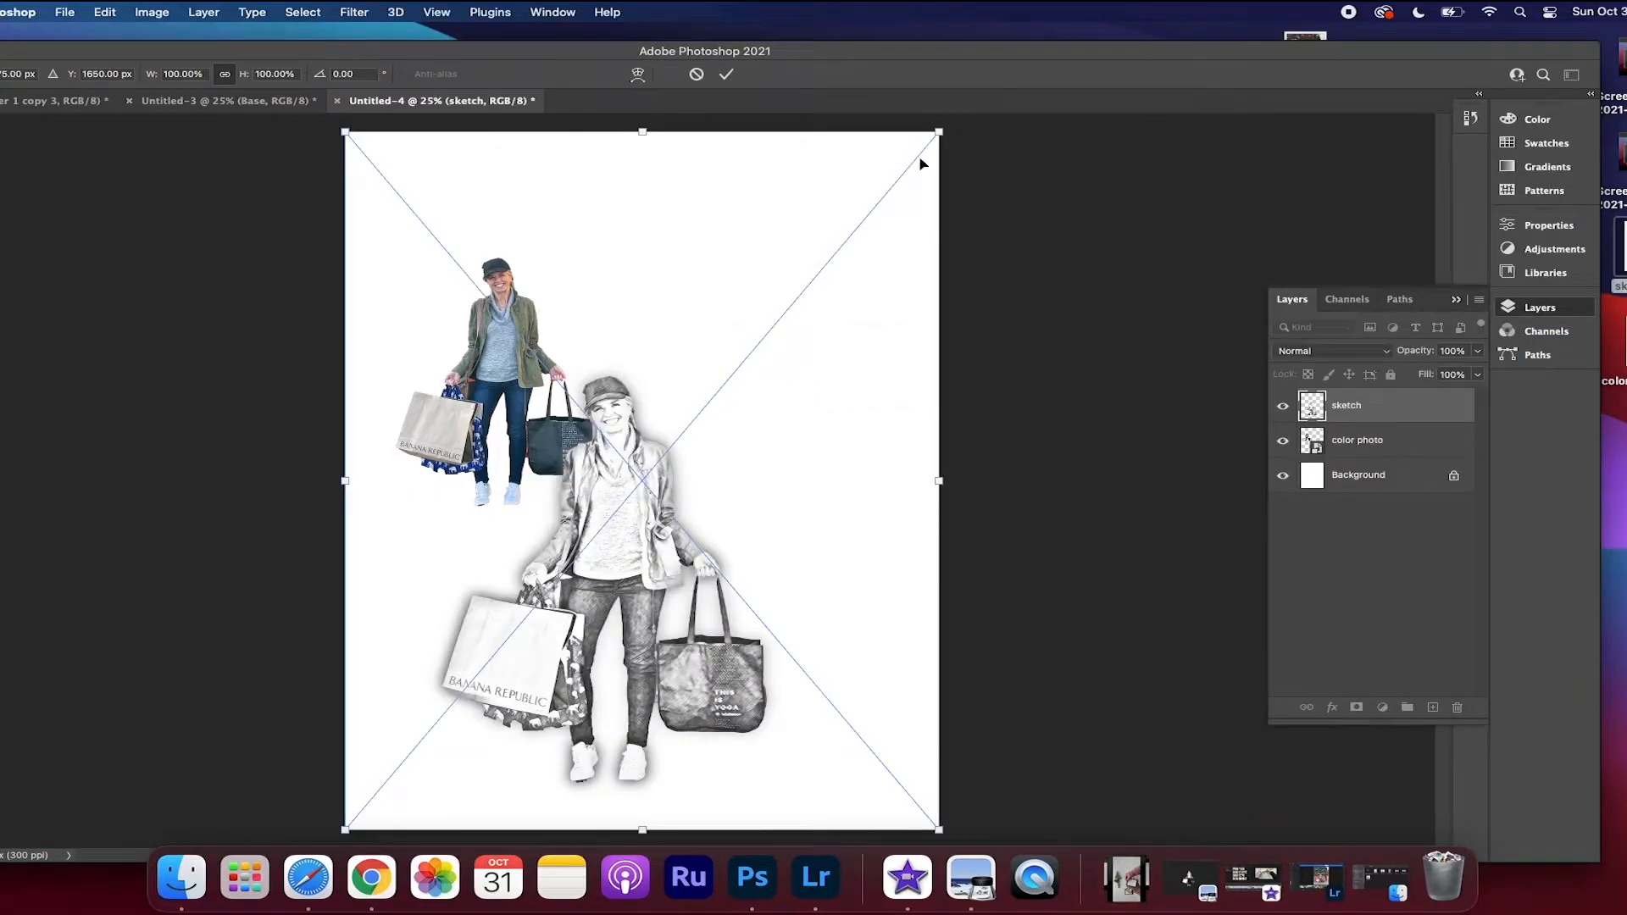
pyautogui.moveTo(939, 131)
pyautogui.mouseDown()
pyautogui.moveTo(745, 276)
pyautogui.moveTo(752, 353)
pyautogui.mouseUp()
pyautogui.moveTo(547, 626)
pyautogui.mouseDown()
pyautogui.moveTo(674, 508)
pyautogui.moveTo(753, 403)
pyautogui.mouseUp()
pyautogui.moveTo(964, 130); pyautogui.dragTo(871, 197)
pyautogui.moveTo(734, 394); pyautogui.dragTo(763, 325)
pyautogui.press('Return')
# Overlay the sketch on the color photo, adjusting its size, and lower the sketch layer's opacity to 72%
pyautogui.moveTo(856, 322); pyautogui.dragTo(633, 320)
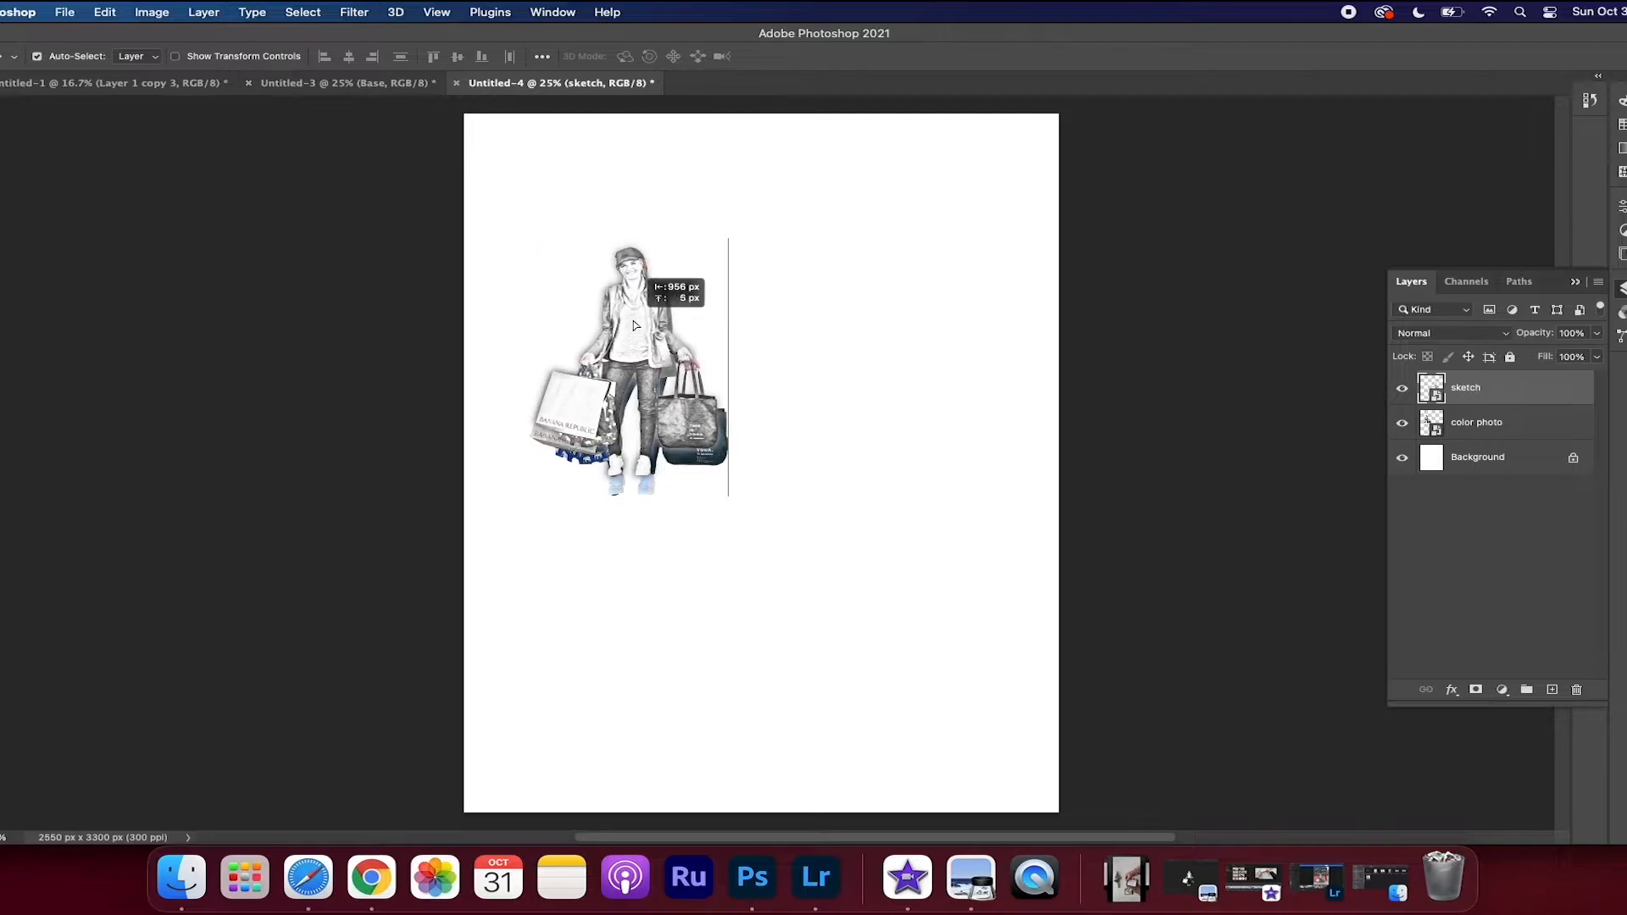
pyautogui.hotkey('ctrl', 't')
pyautogui.moveTo(815, 503); pyautogui.dragTo(831, 531)
pyautogui.moveTo(644, 348); pyautogui.dragTo(637, 341)
pyautogui.click(1597, 333)
pyautogui.moveTo(1598, 354)
pyautogui.mouseDown()
pyautogui.moveTo(1548, 360)
pyautogui.moveTo(1573, 355)
pyautogui.mouseUp()
# Scale the sketch to 60.82% and nudge it until its bags and shoes line up with the color photo
pyautogui.press('super+equal')
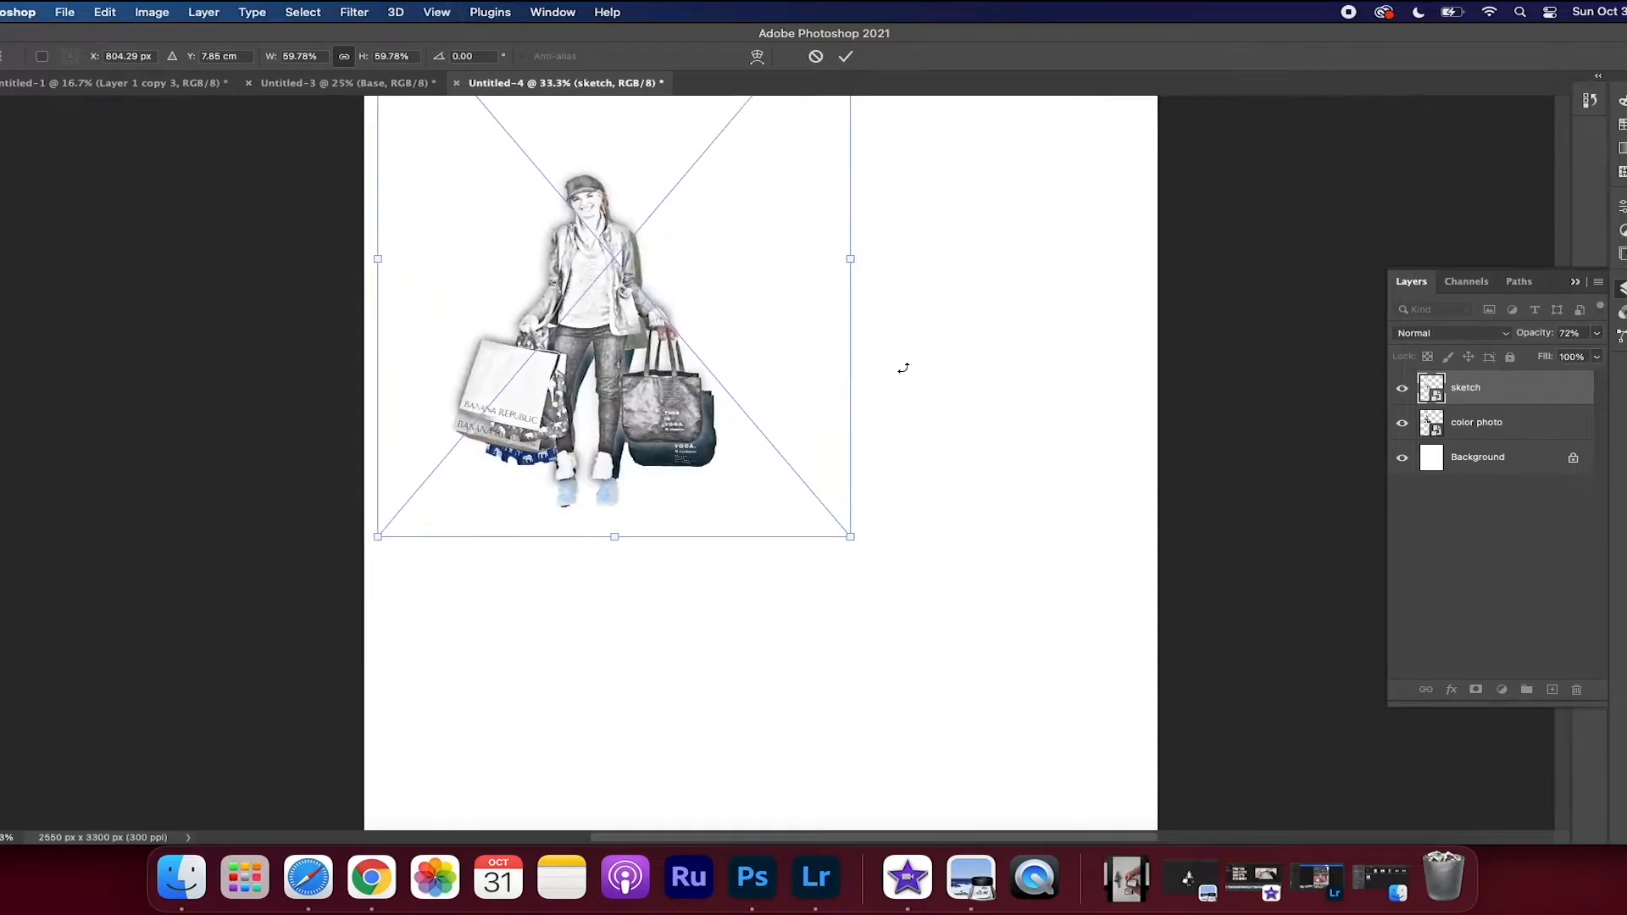
pyautogui.press('super+equal')
pyautogui.press('super+equal')
pyautogui.moveTo(938, 609); pyautogui.dragTo(945, 623)
pyautogui.scroll(5, 915, 639)
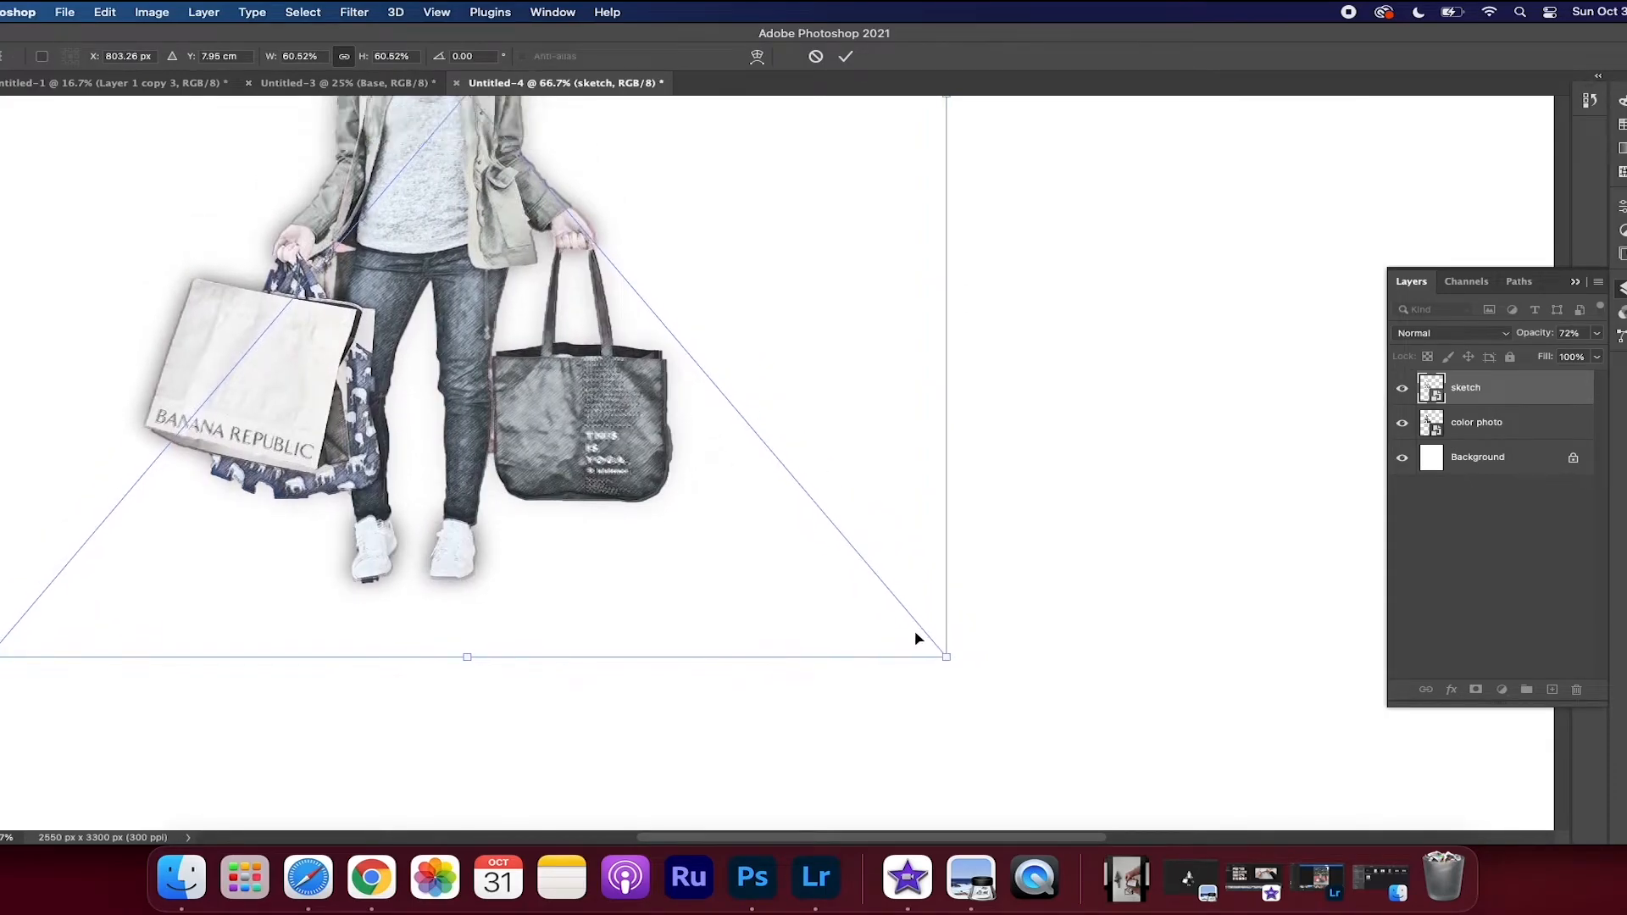
pyautogui.scroll(-5, 906, 658)
pyautogui.moveTo(947, 635); pyautogui.dragTo(951, 630)
pyautogui.press('Down')
pyautogui.press('Down')
pyautogui.press('Down')
pyautogui.press('Down')
pyautogui.press('Down')
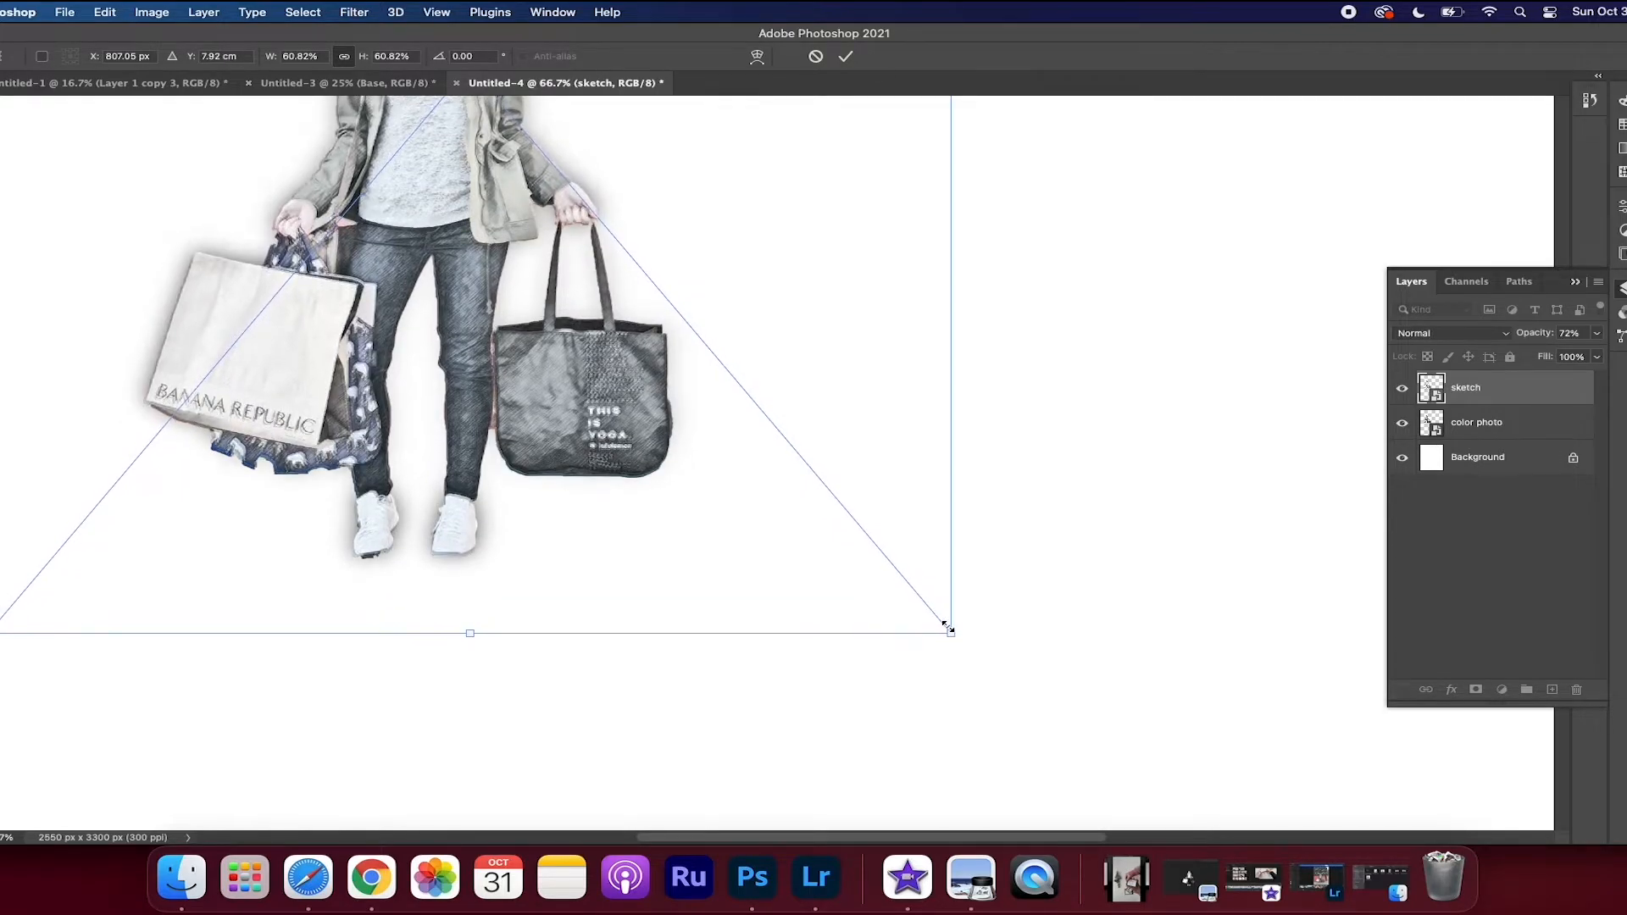
pyautogui.press('Left')
pyautogui.press('Left')
pyautogui.press('Left')
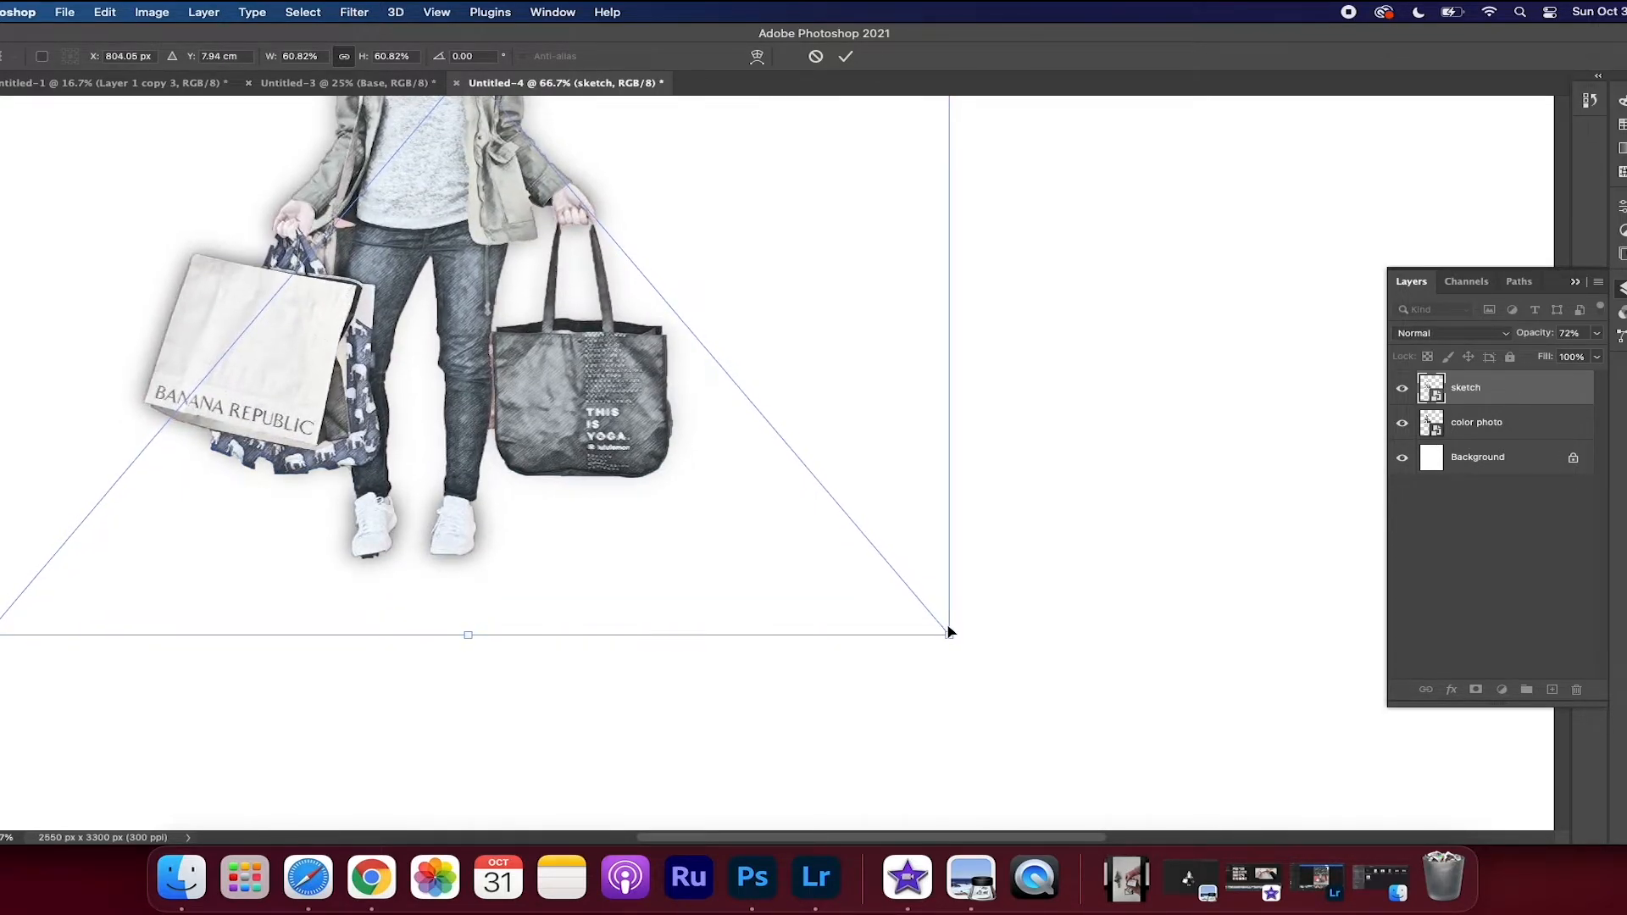
# Fine-tune the sketch's alignment with the color photo at 60.93% scale, and move the matched sketch to the right of the photo
pyautogui.moveTo(953, 640); pyautogui.dragTo(949, 628)
pyautogui.scroll(5, 904, 548)
pyautogui.scroll(1, 903, 548)
pyautogui.press('Right')
pyautogui.press('Left')
pyautogui.press('Right')
pyautogui.press('Up')
pyautogui.press('Up')
pyautogui.press('Up')
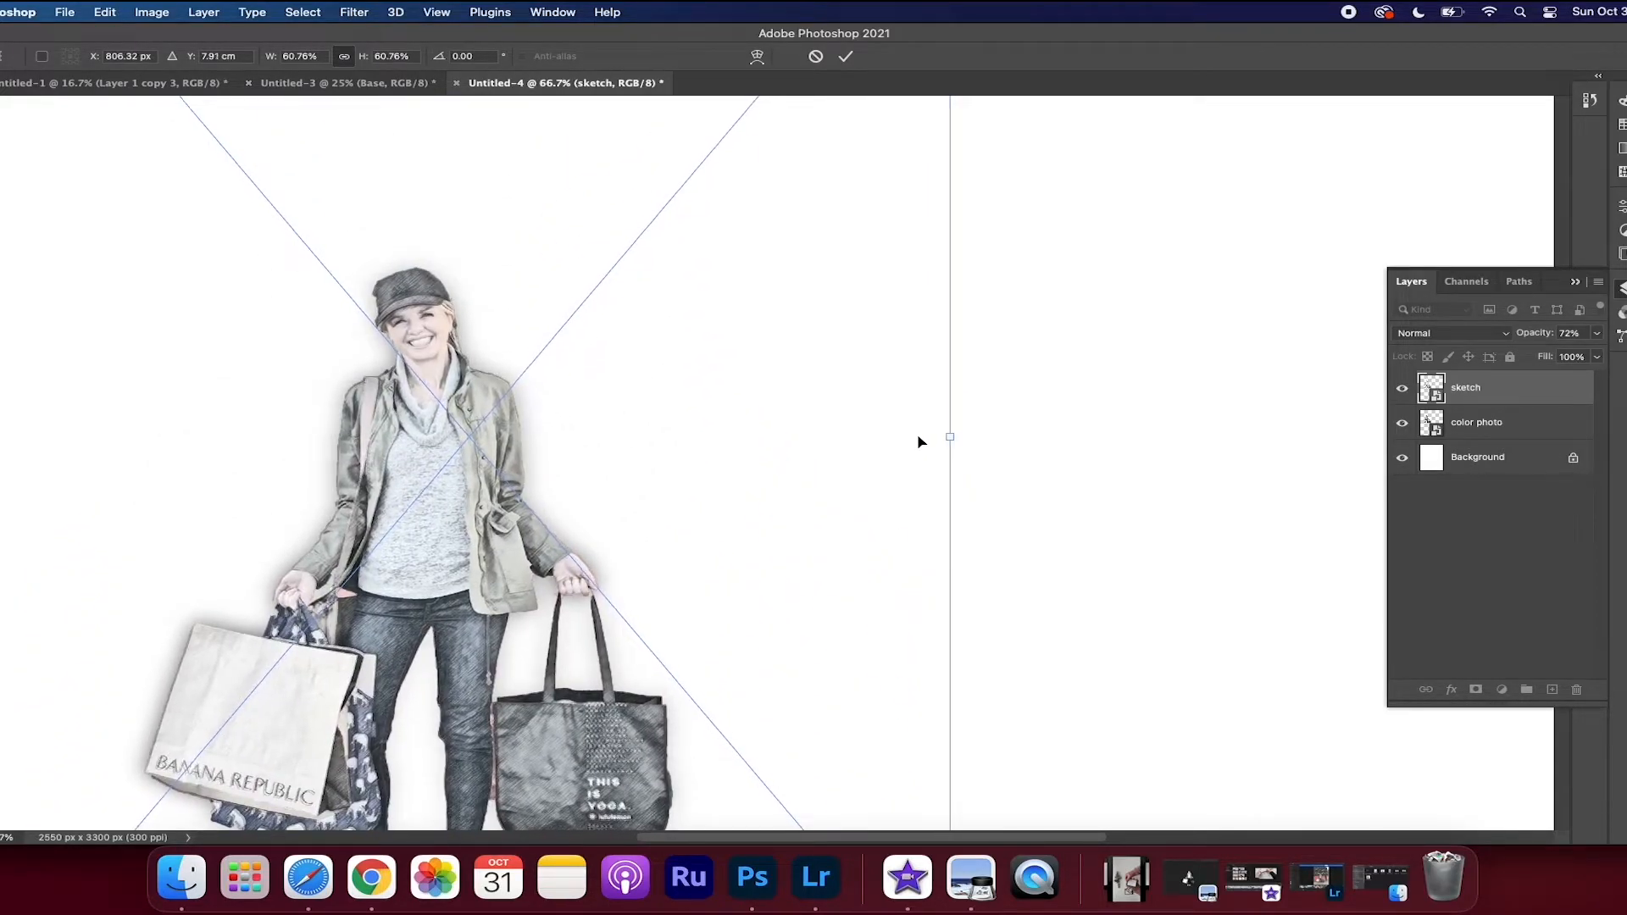
pyautogui.press('Right')
pyautogui.scroll(-5, 834, 506)
pyautogui.moveTo(956, 742); pyautogui.dragTo(941, 755)
pyautogui.press('Right')
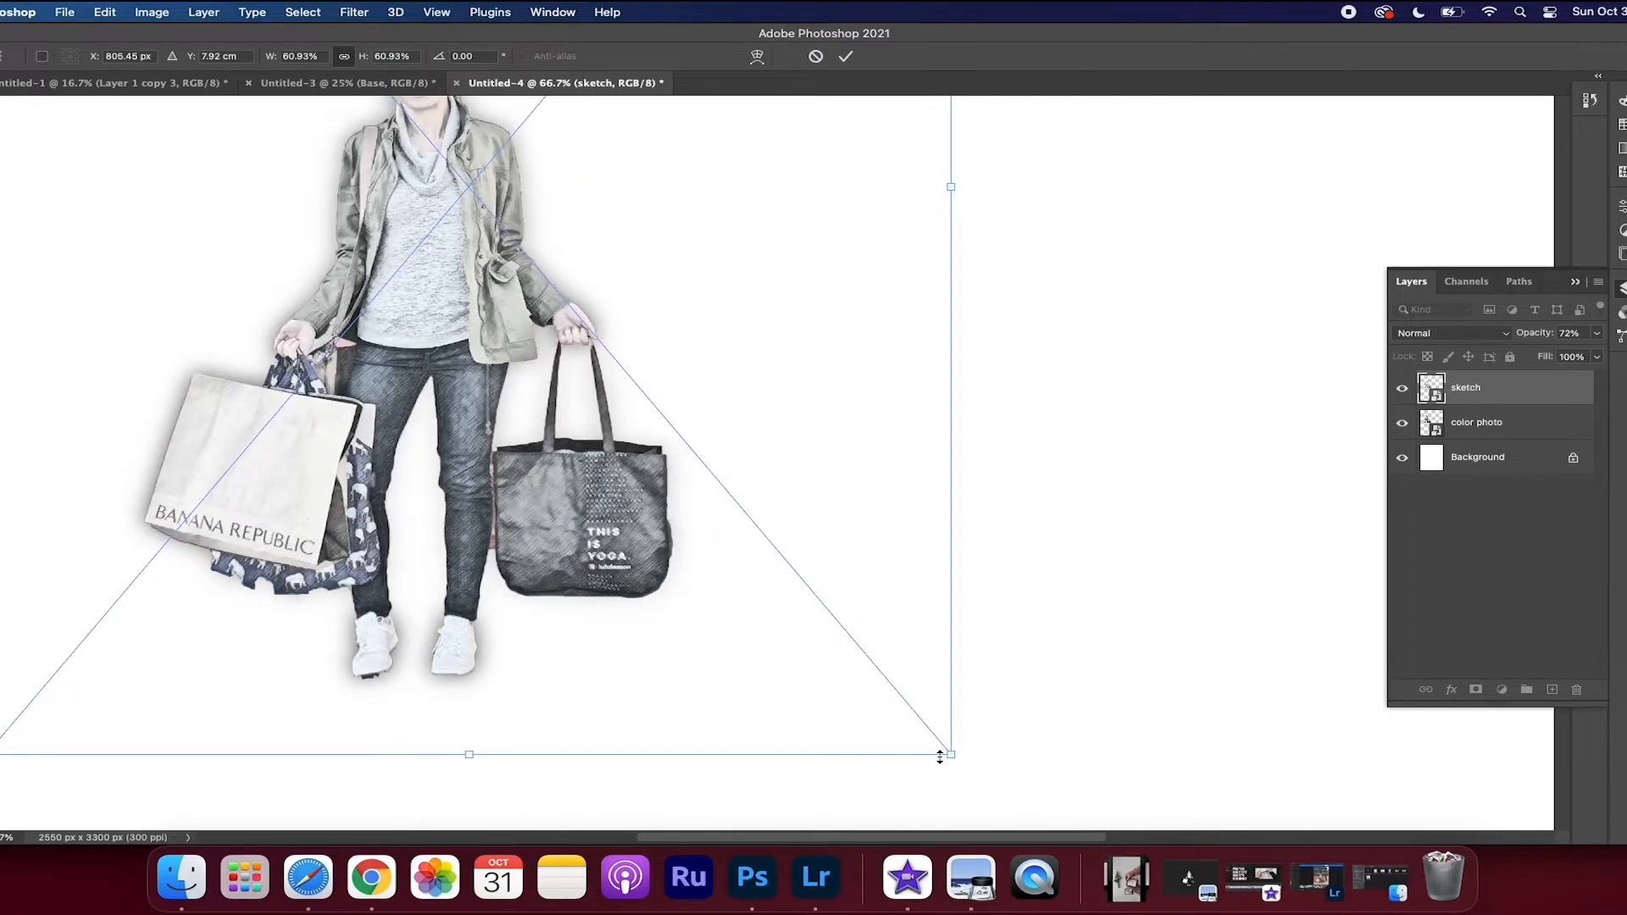
pyautogui.scroll(3, 843, 670)
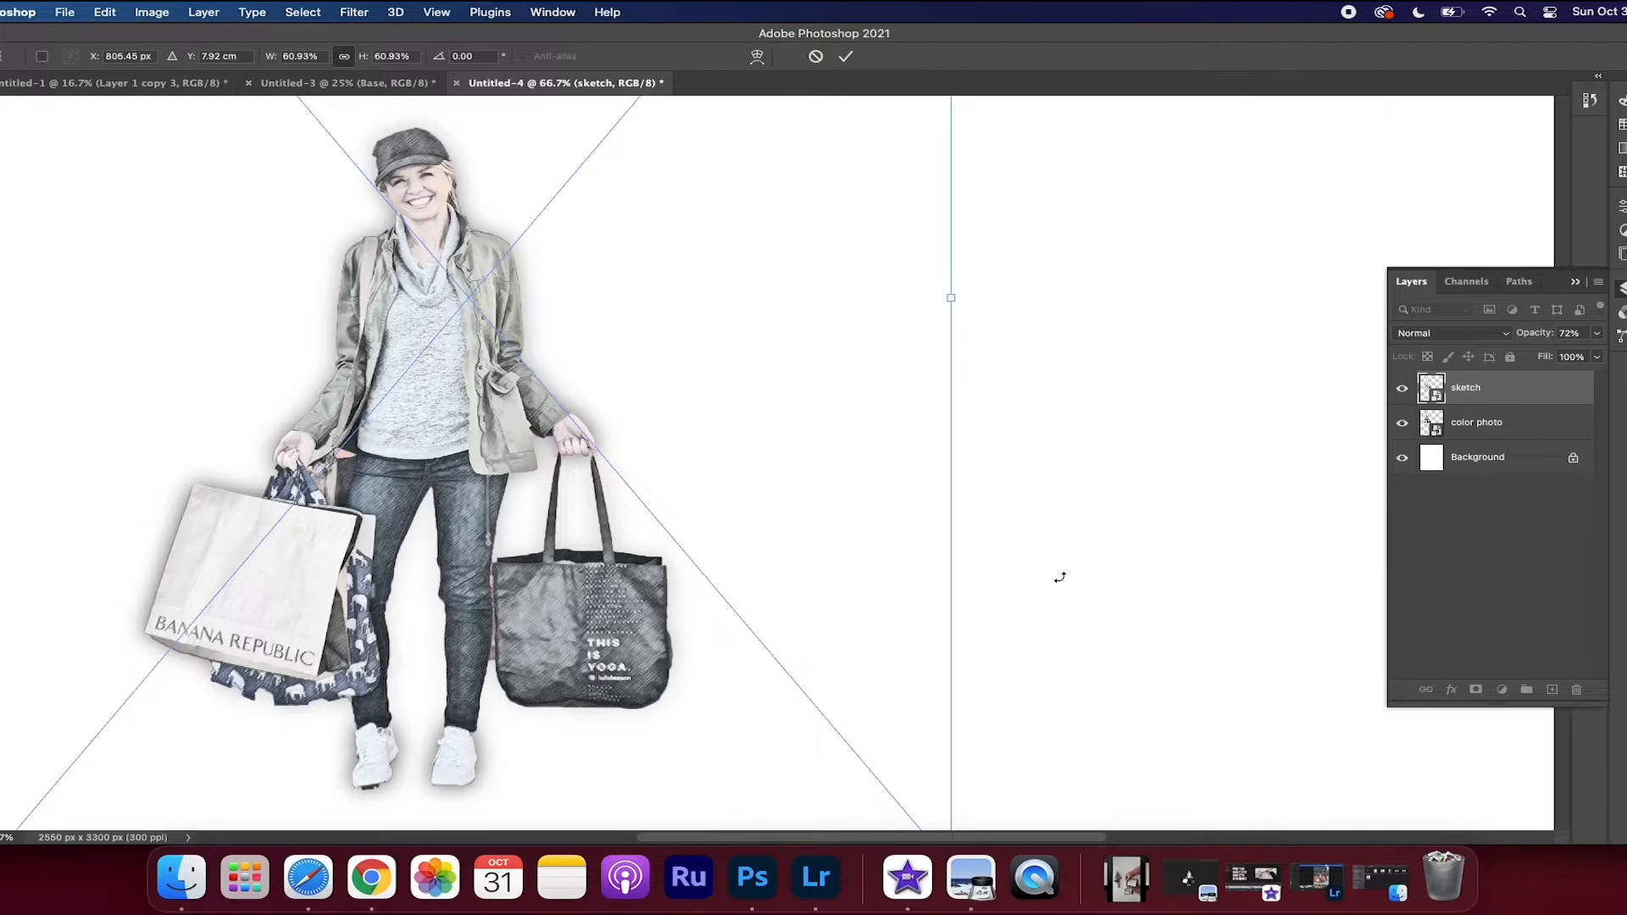
pyautogui.press('Return')
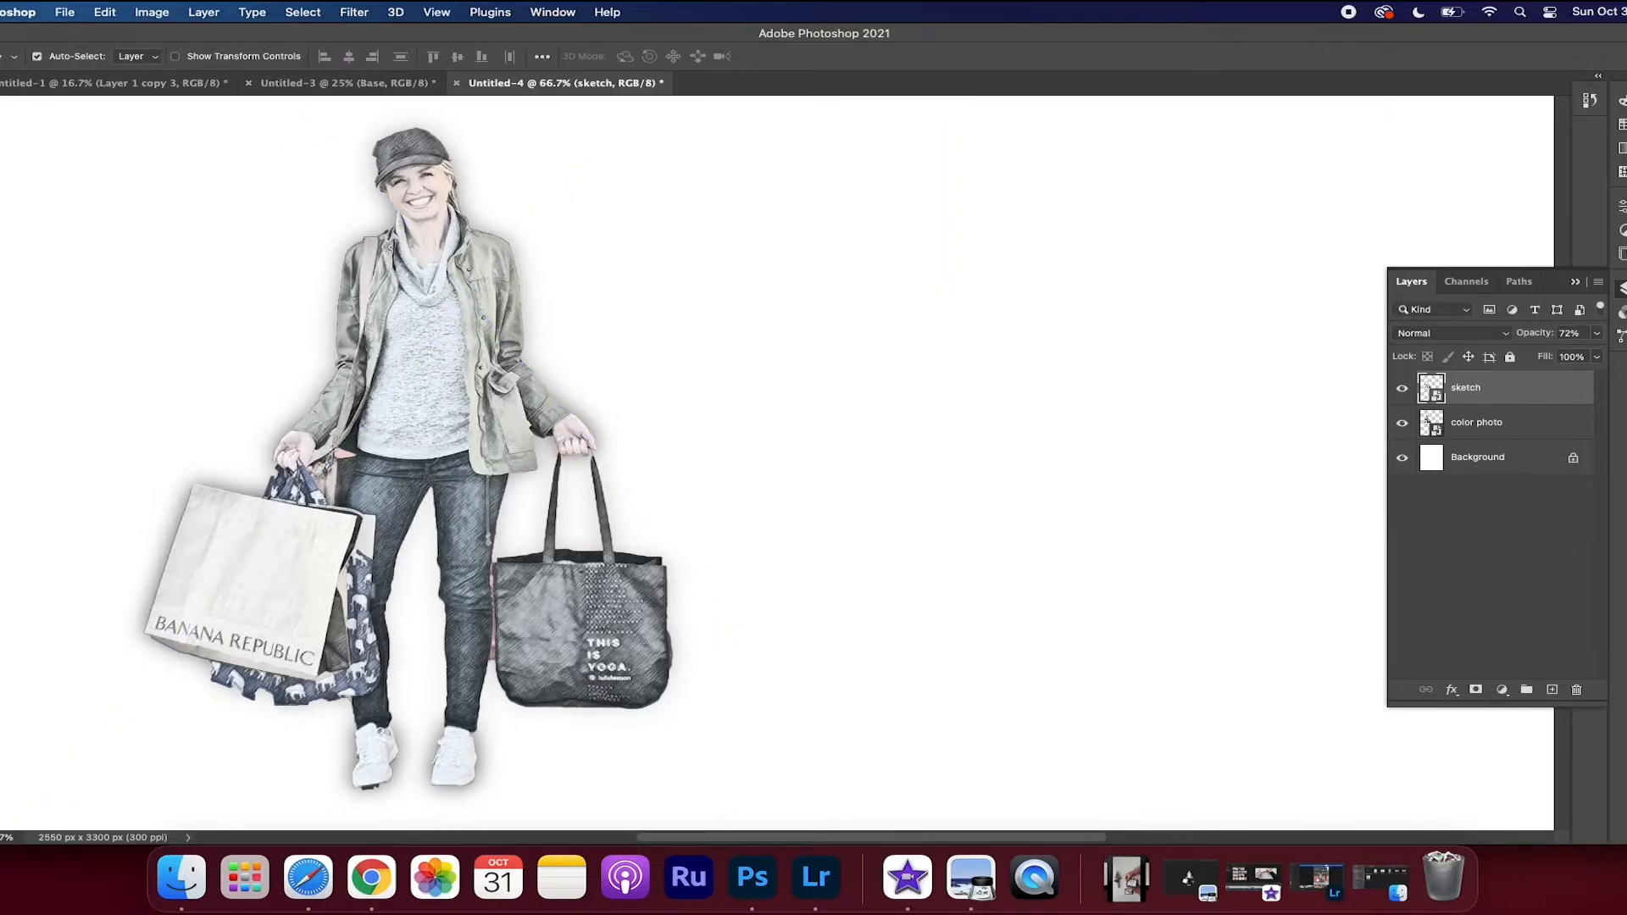
pyautogui.moveTo(489, 353); pyautogui.dragTo(1013, 357)
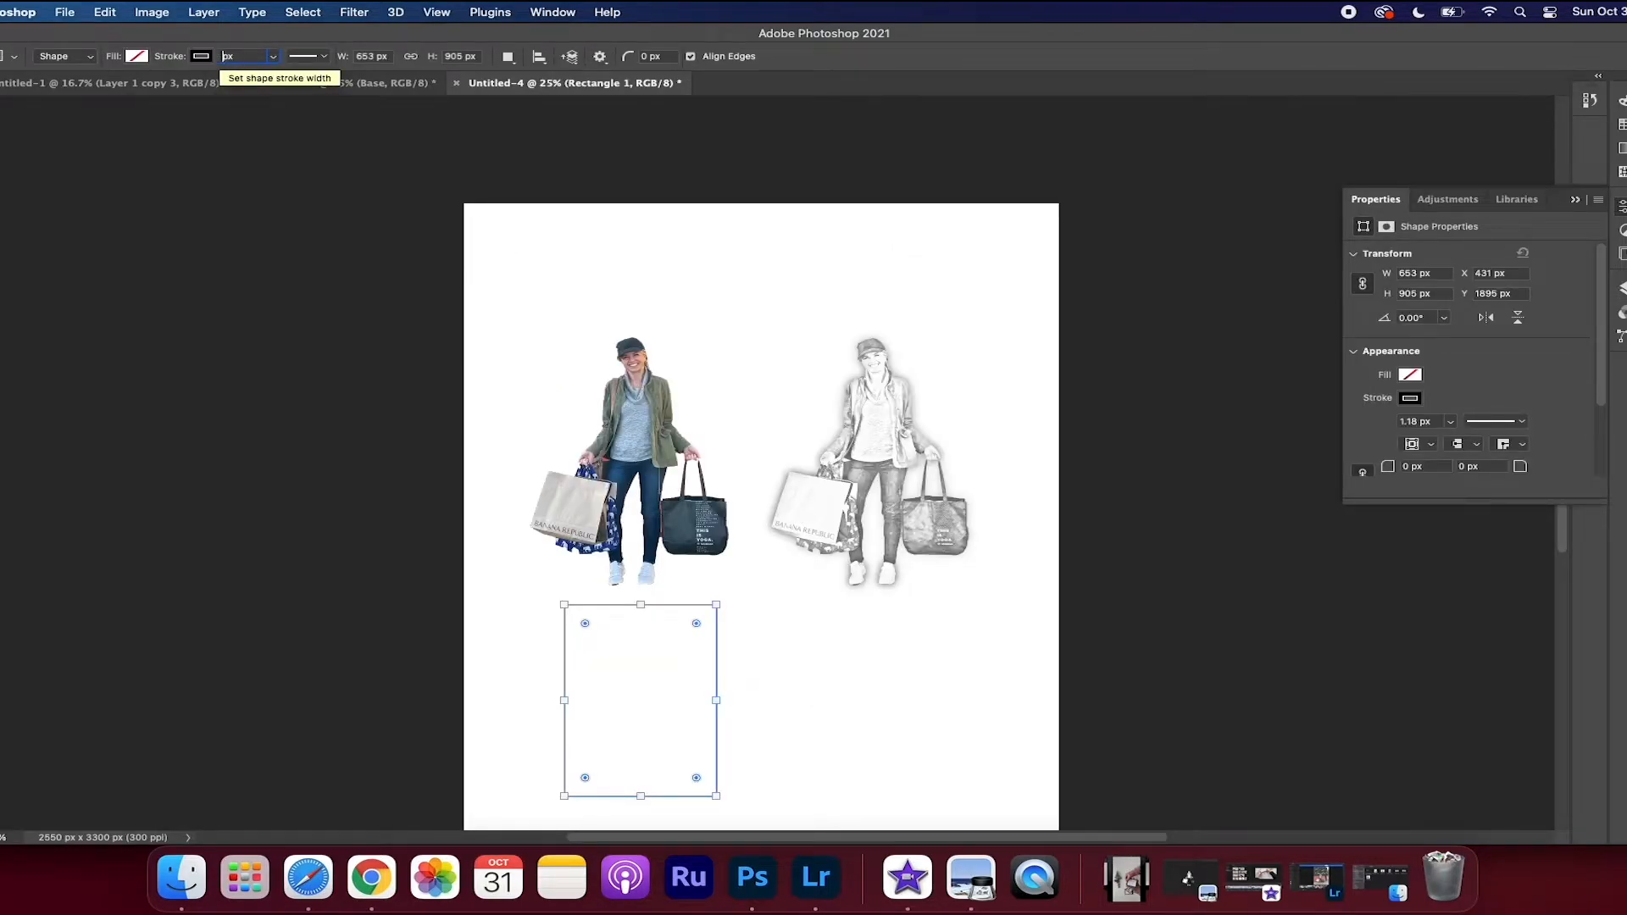
# Give the rectangle below the color photo a 3 px stroke and set its width to 6.4 cm
pyautogui.write('3')
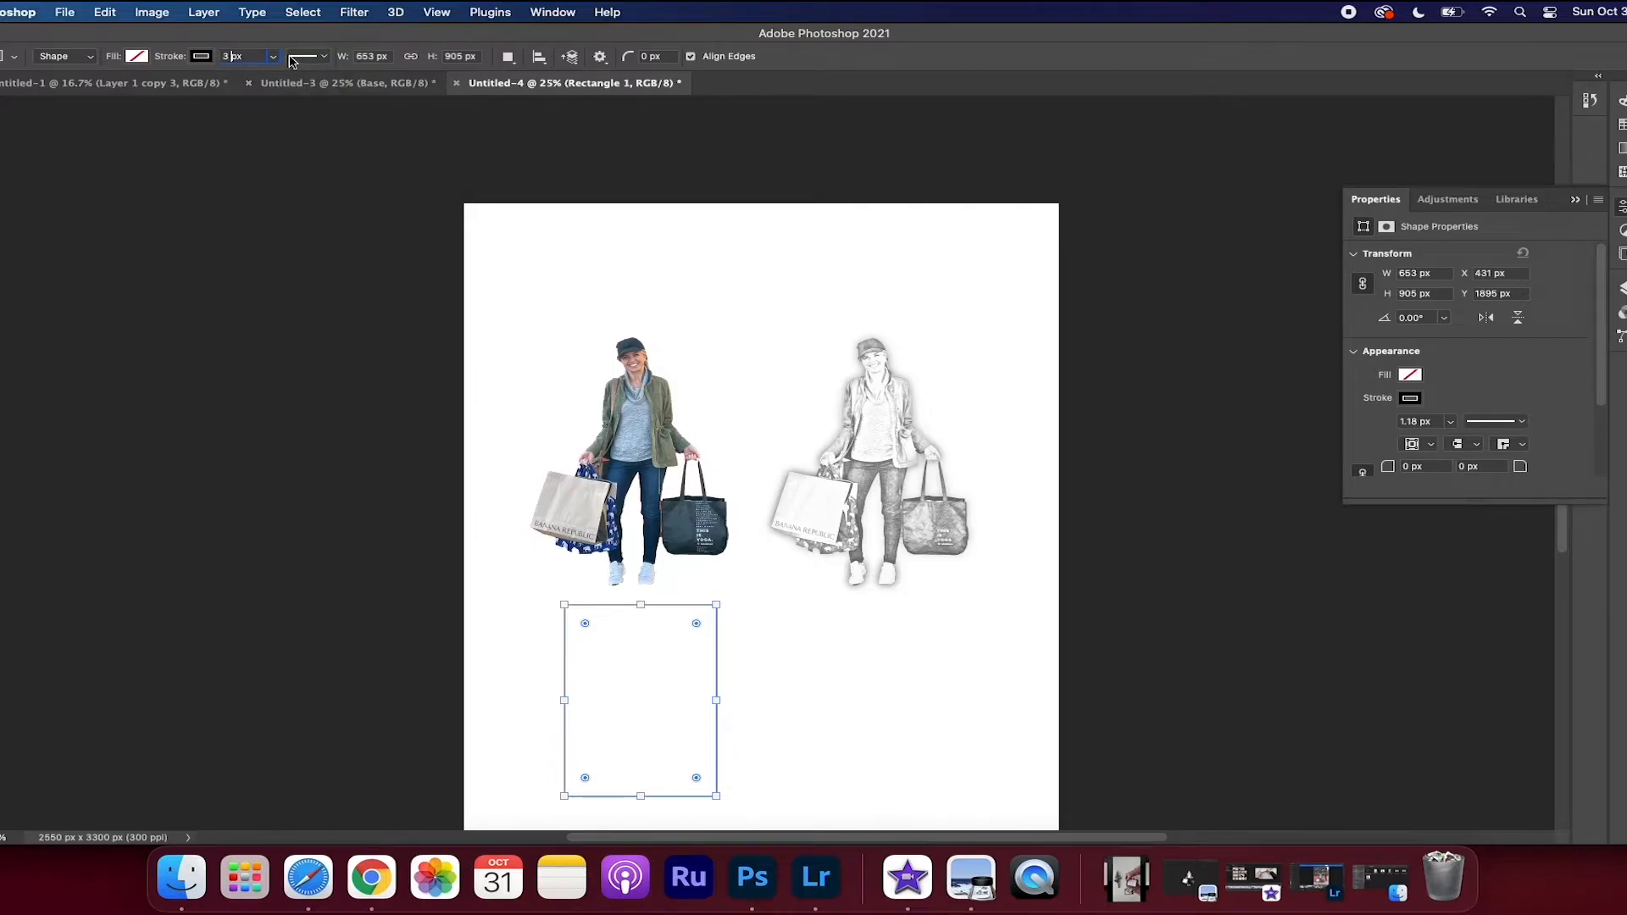
pyautogui.click(380, 57)
pyautogui.rightClick(387, 57)
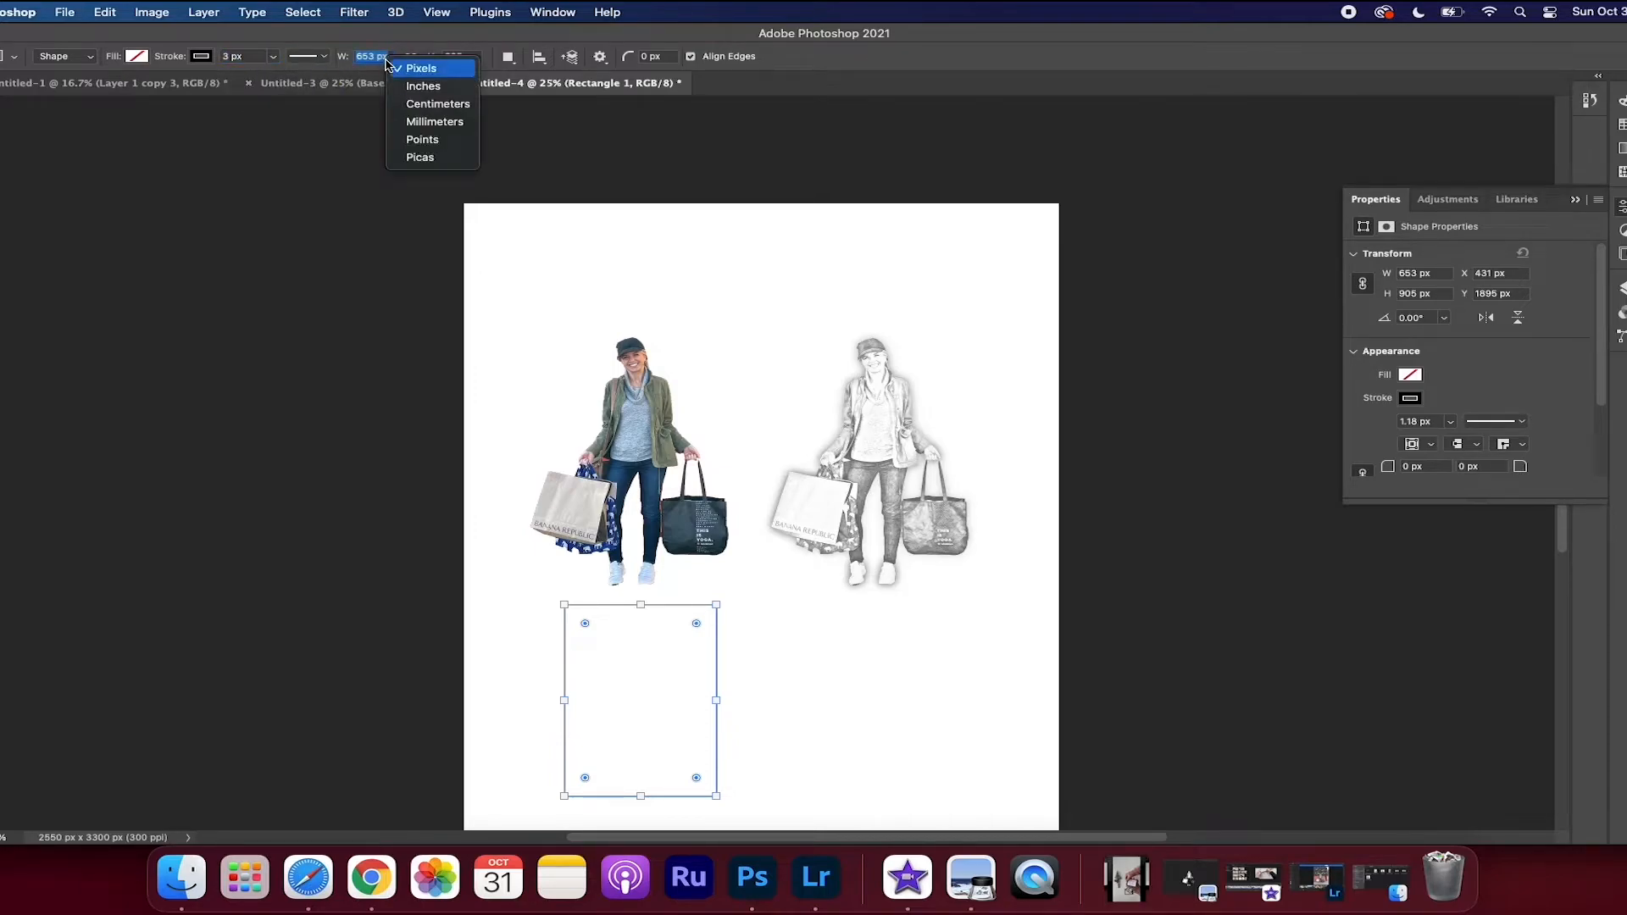
pyautogui.click(410, 104)
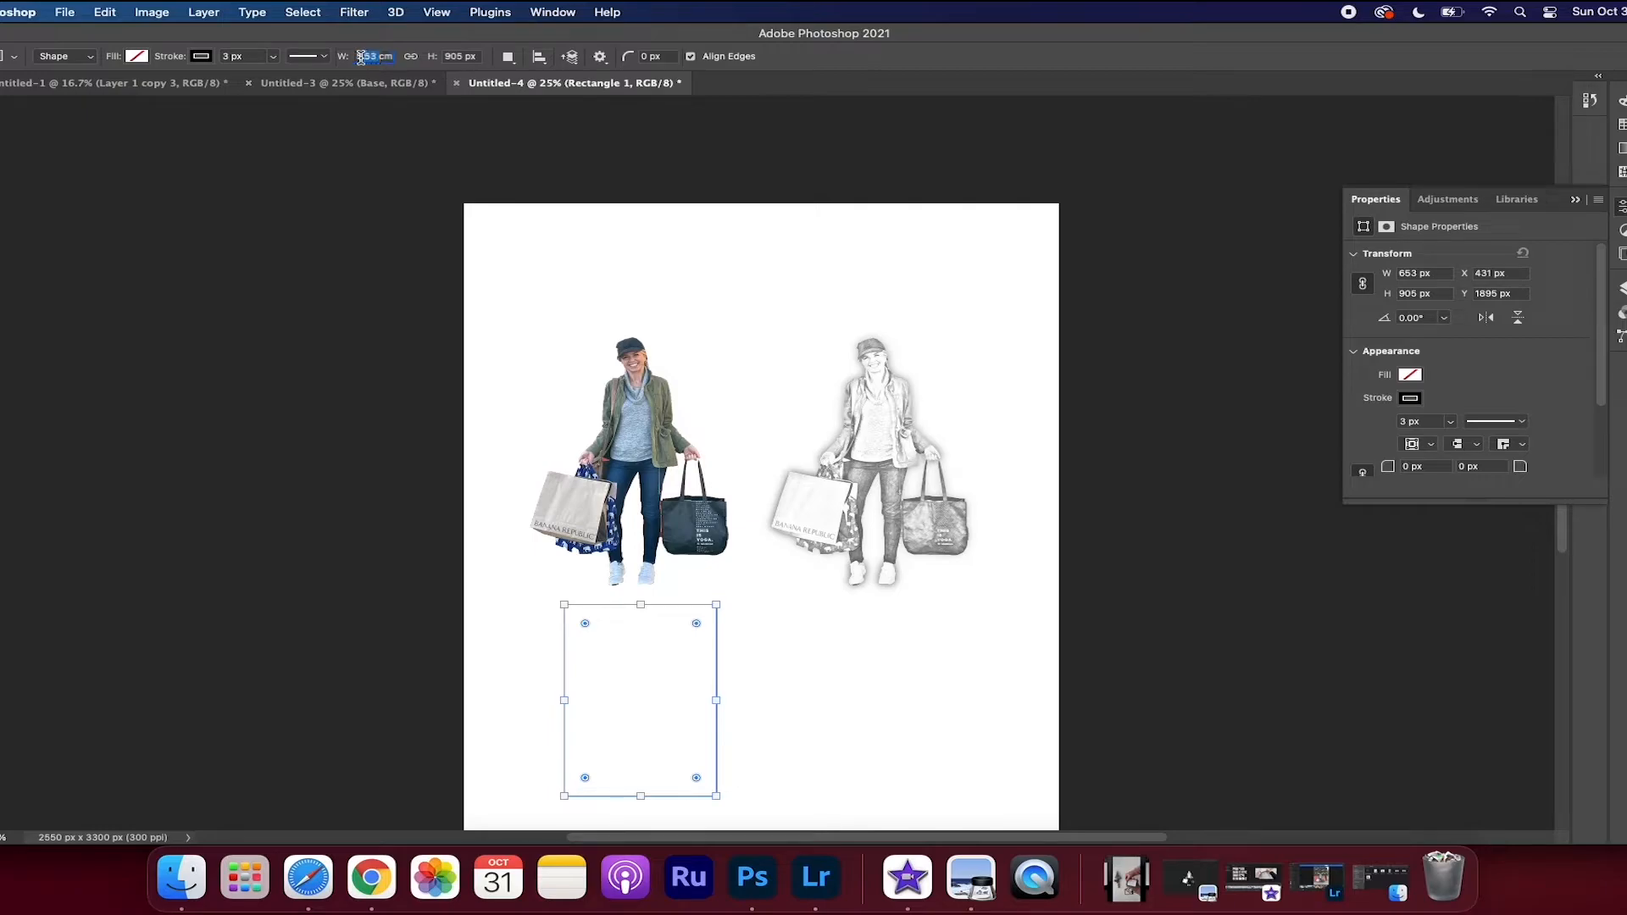
pyautogui.write('6cm')
pyautogui.rightClick(470, 58)
pyautogui.press('Return')
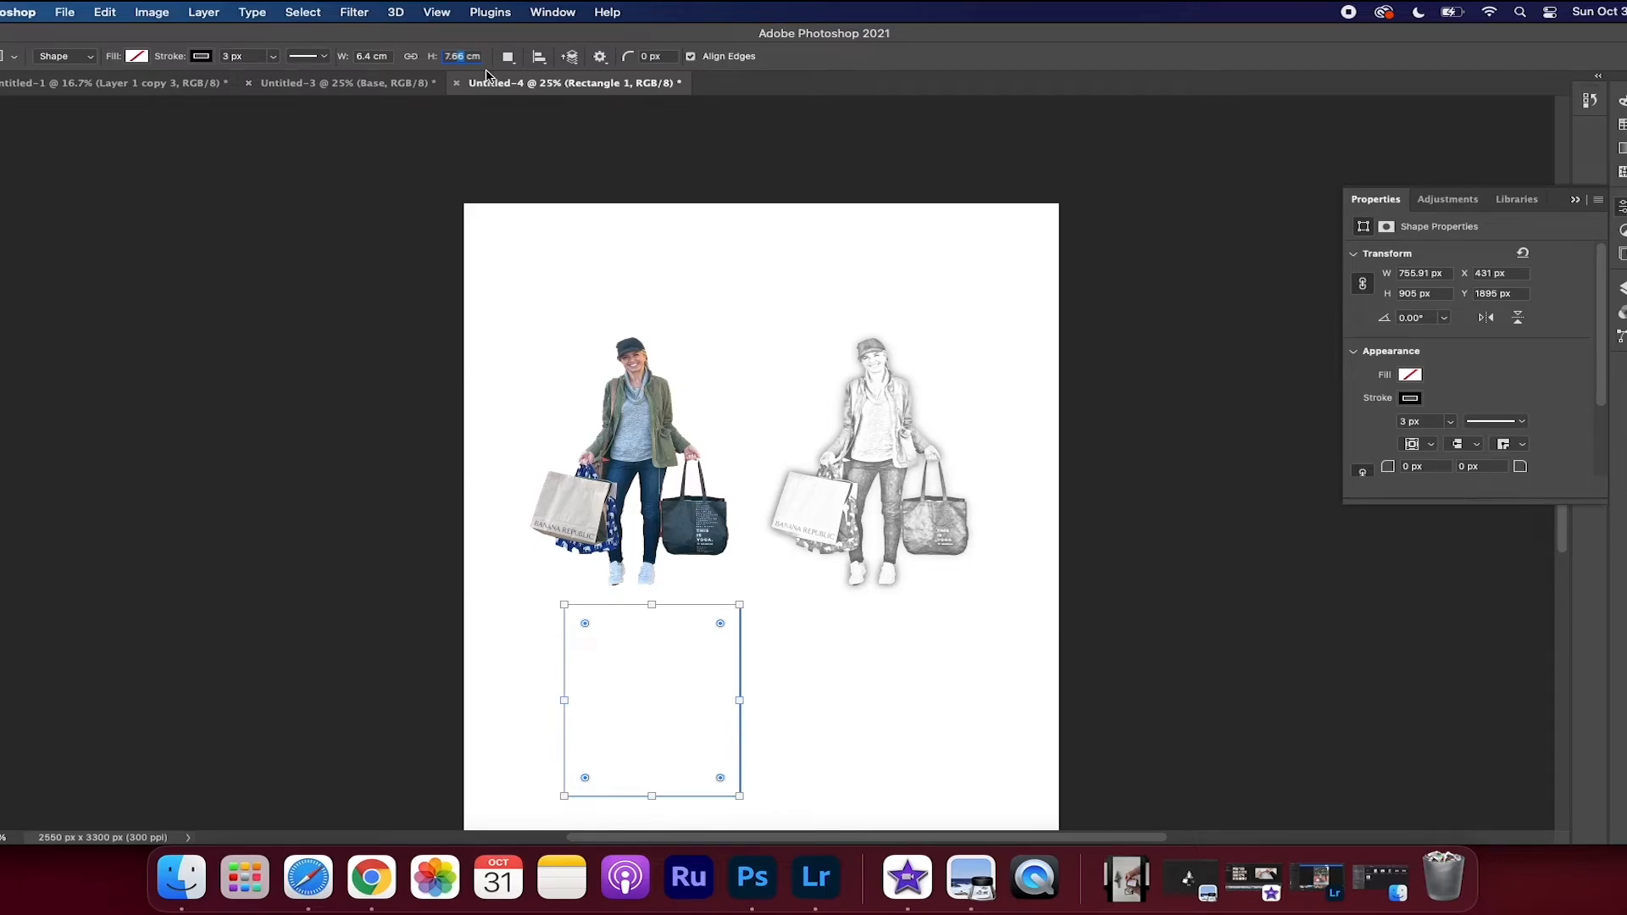
pyautogui.write('6v')
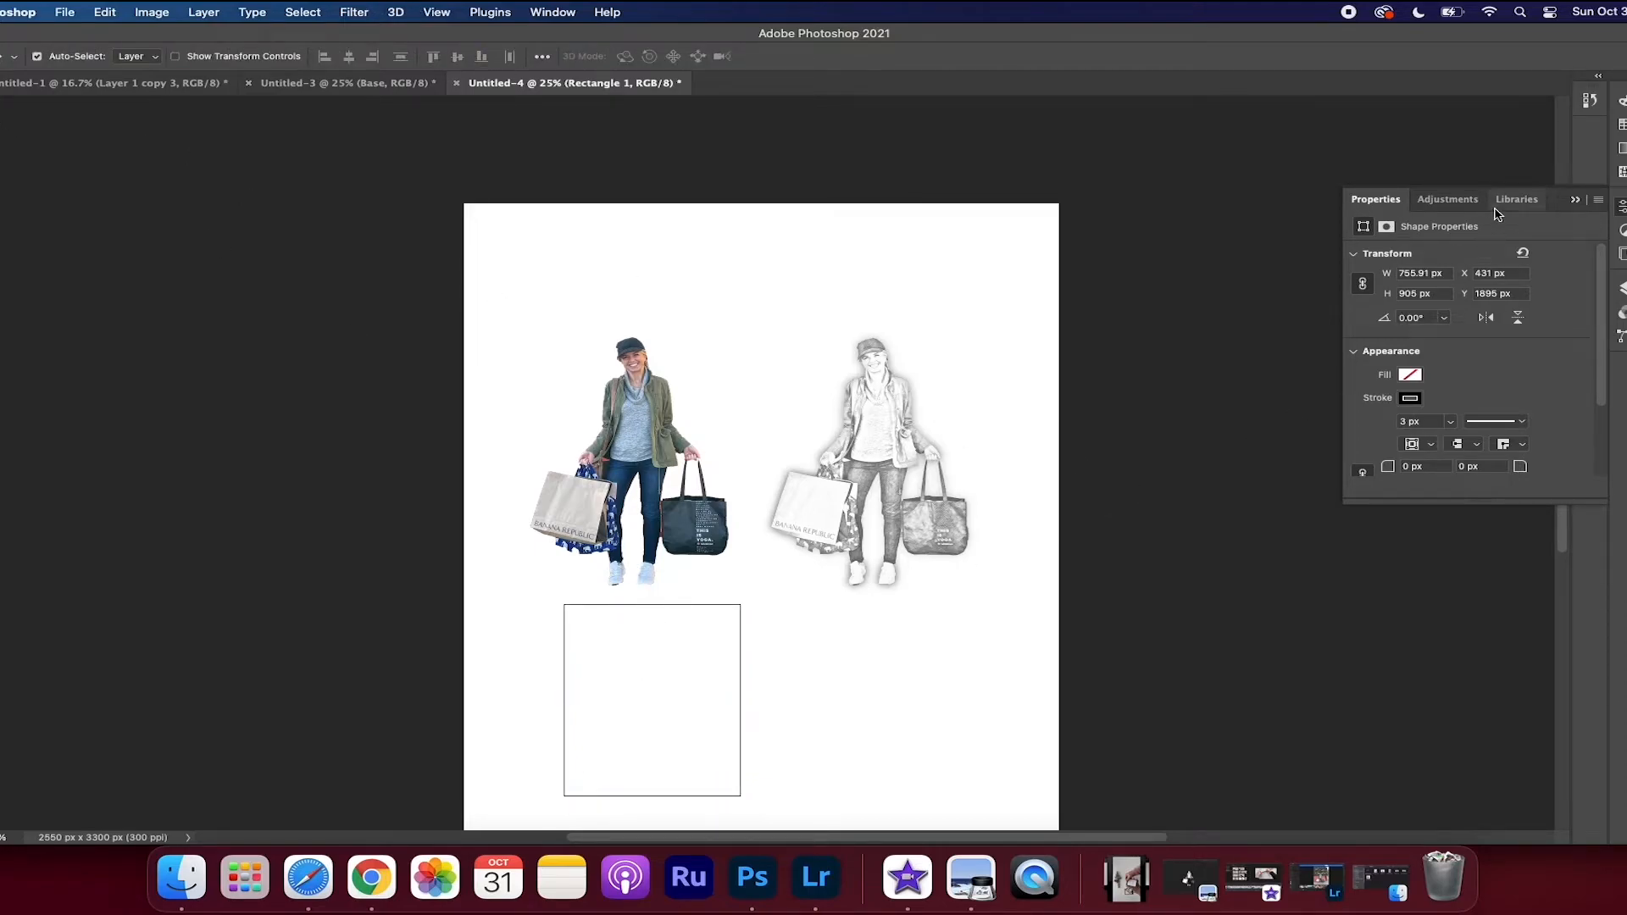
pyautogui.click(1621, 288)
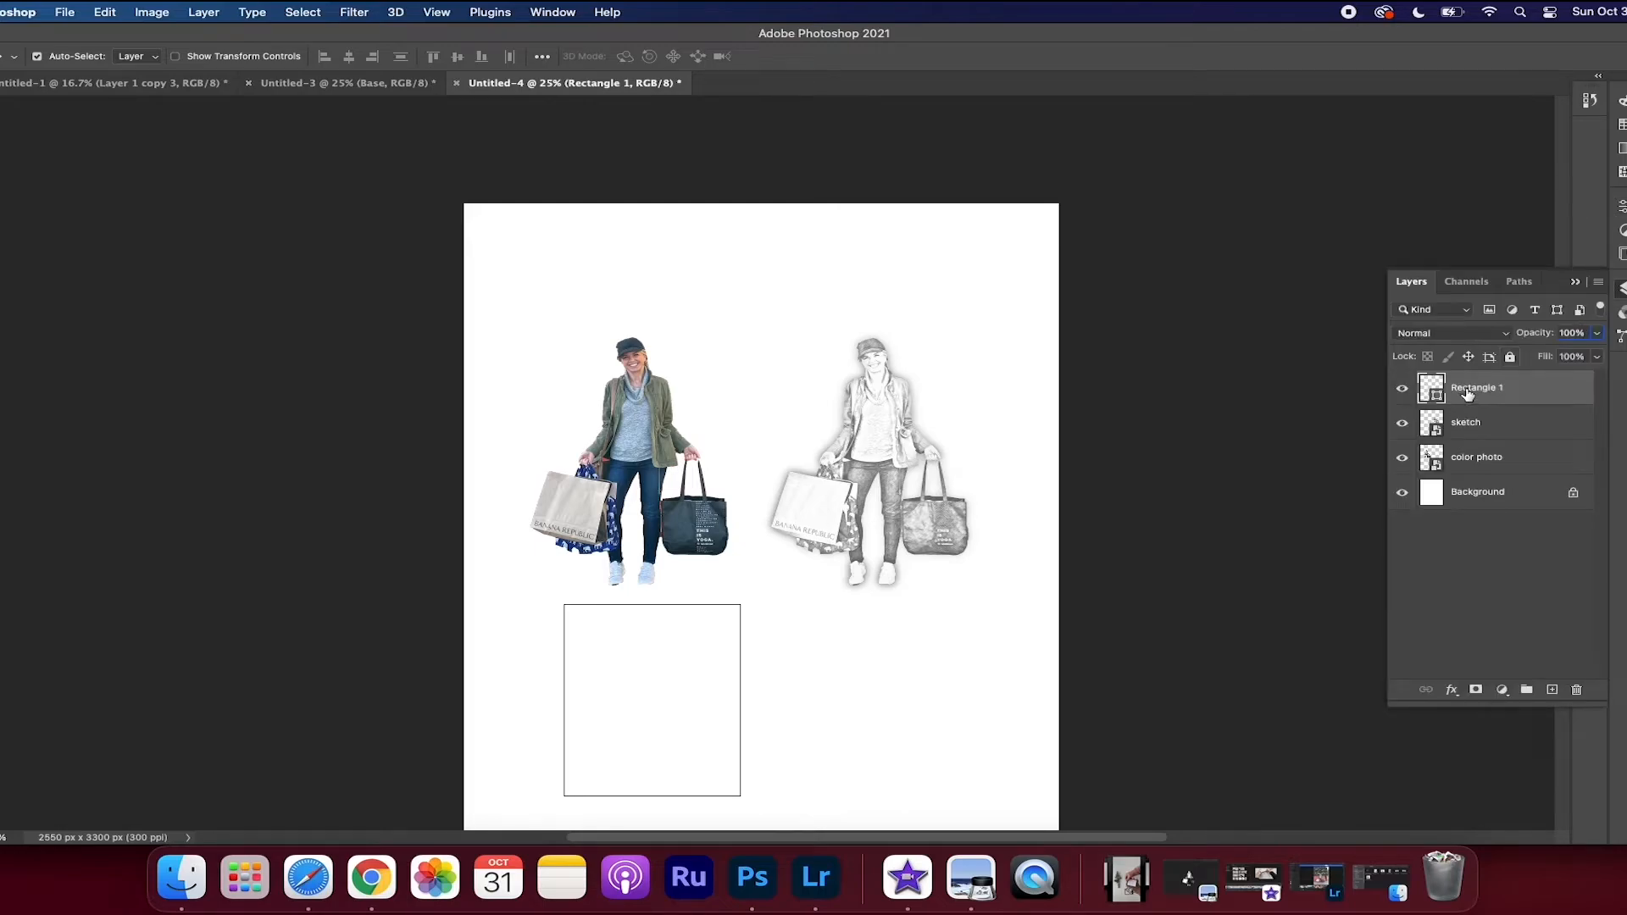
# Move the rectangle over the color photo, and scale the photo and sketch together to 71.55% so the photo sits centered inside the rectangle
pyautogui.press('super+t')
pyautogui.moveTo(664, 664); pyautogui.dragTo(631, 392)
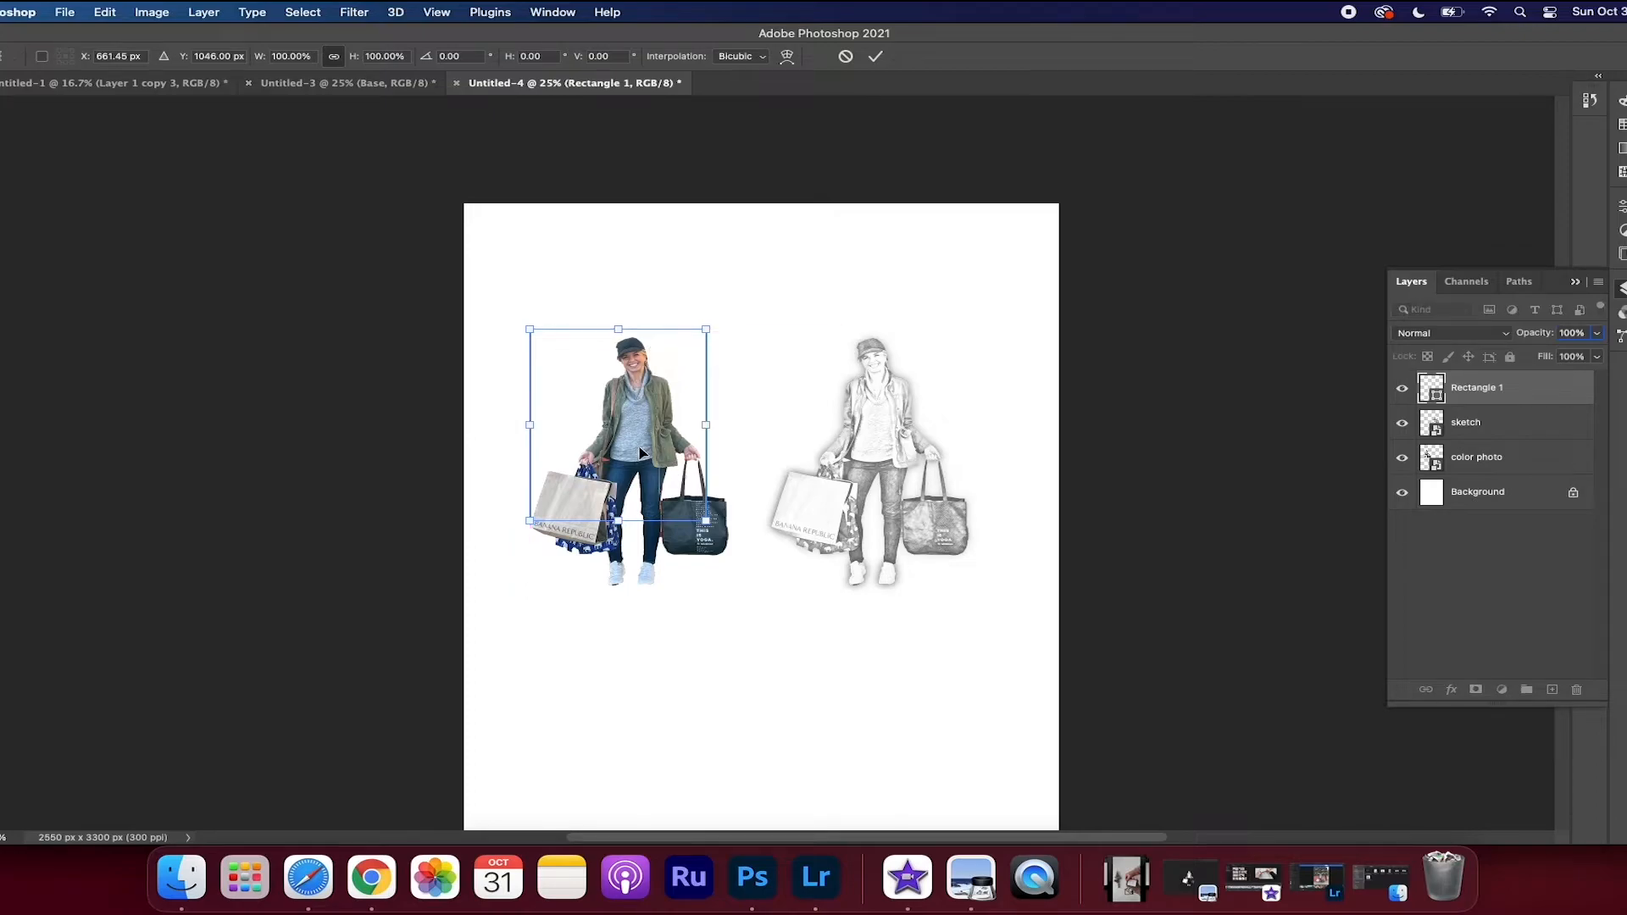
pyautogui.click(1493, 458)
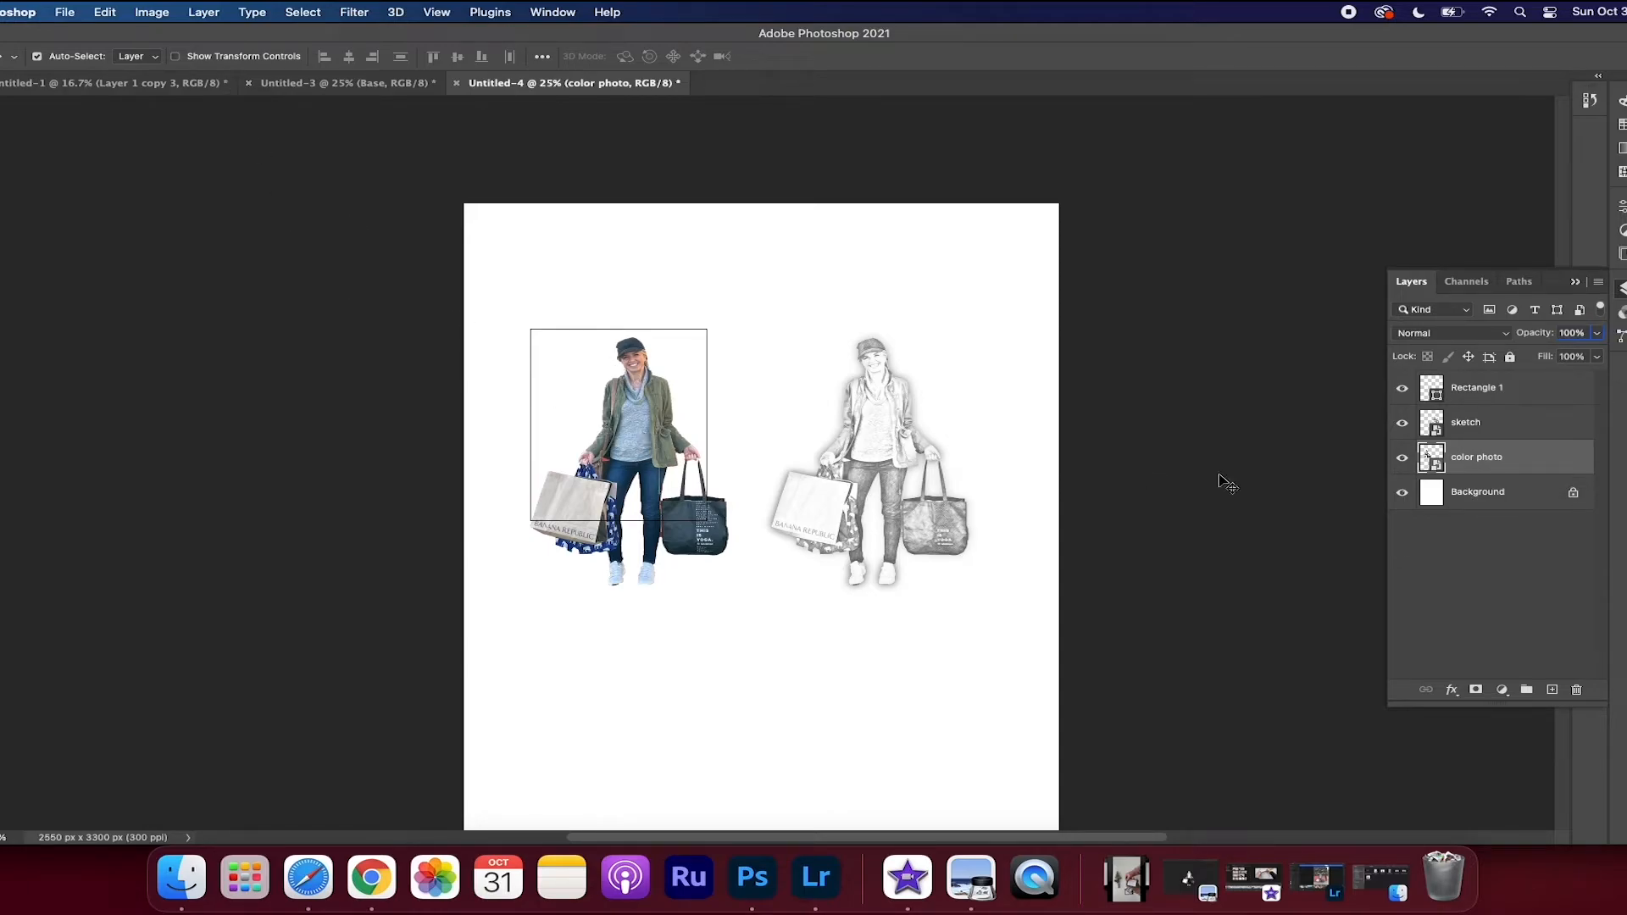
pyautogui.keyDown('shift'); pyautogui.click(1471, 428); pyautogui.keyUp('shift')
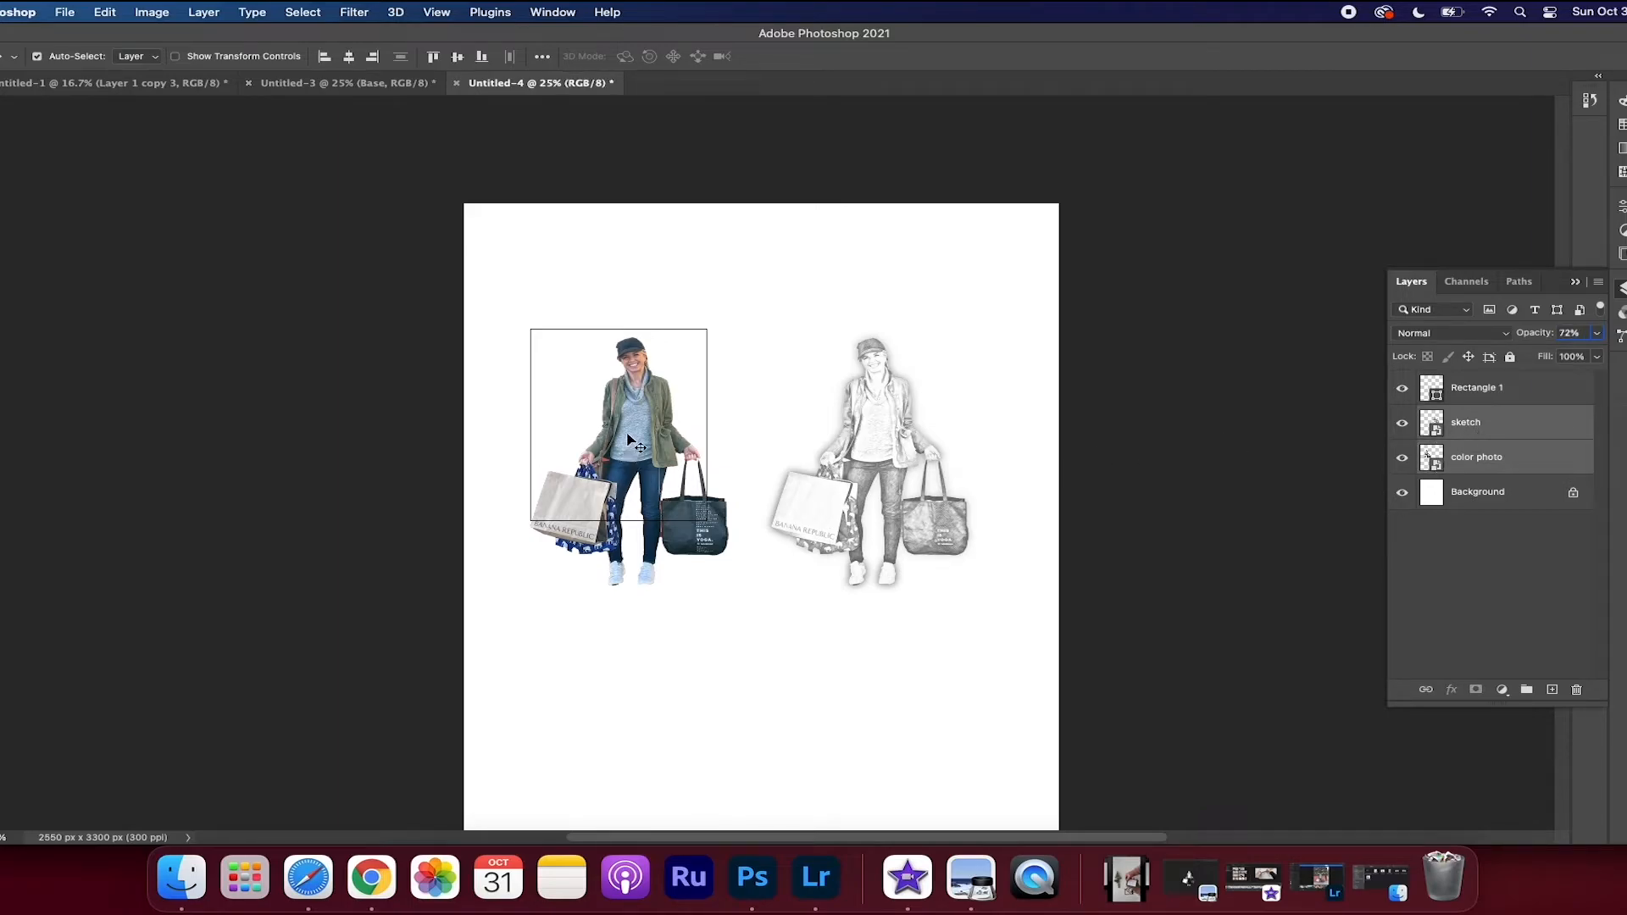
pyautogui.press('super')
pyautogui.press('super+t')
pyautogui.moveTo(976, 595); pyautogui.dragTo(854, 513)
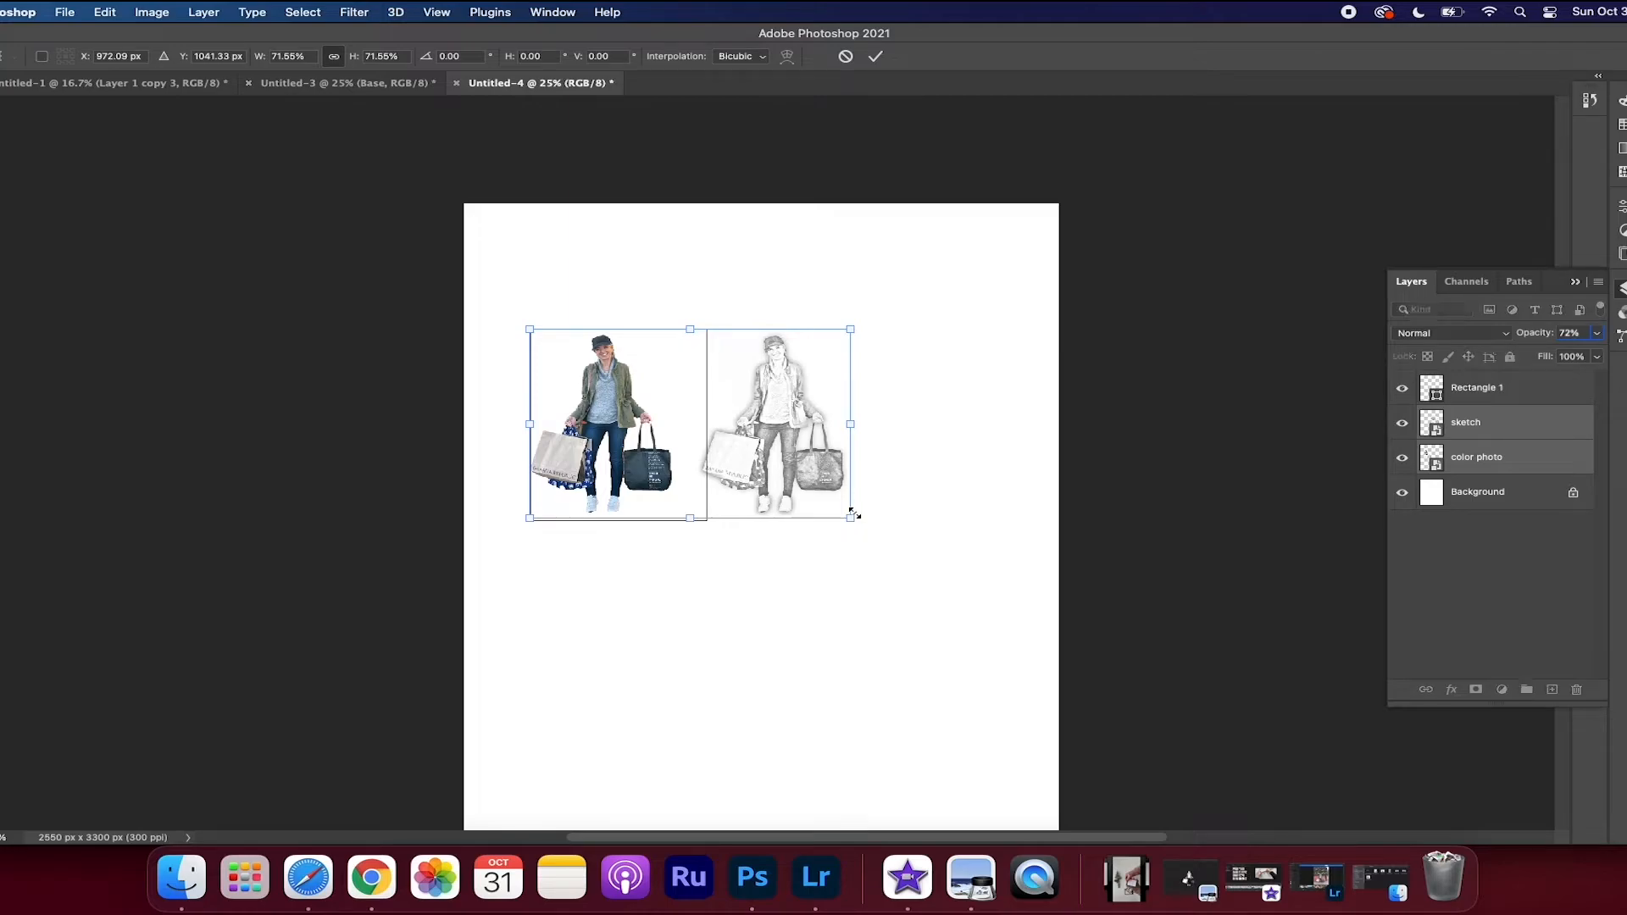
pyautogui.moveTo(774, 434); pyautogui.dragTo(785, 435)
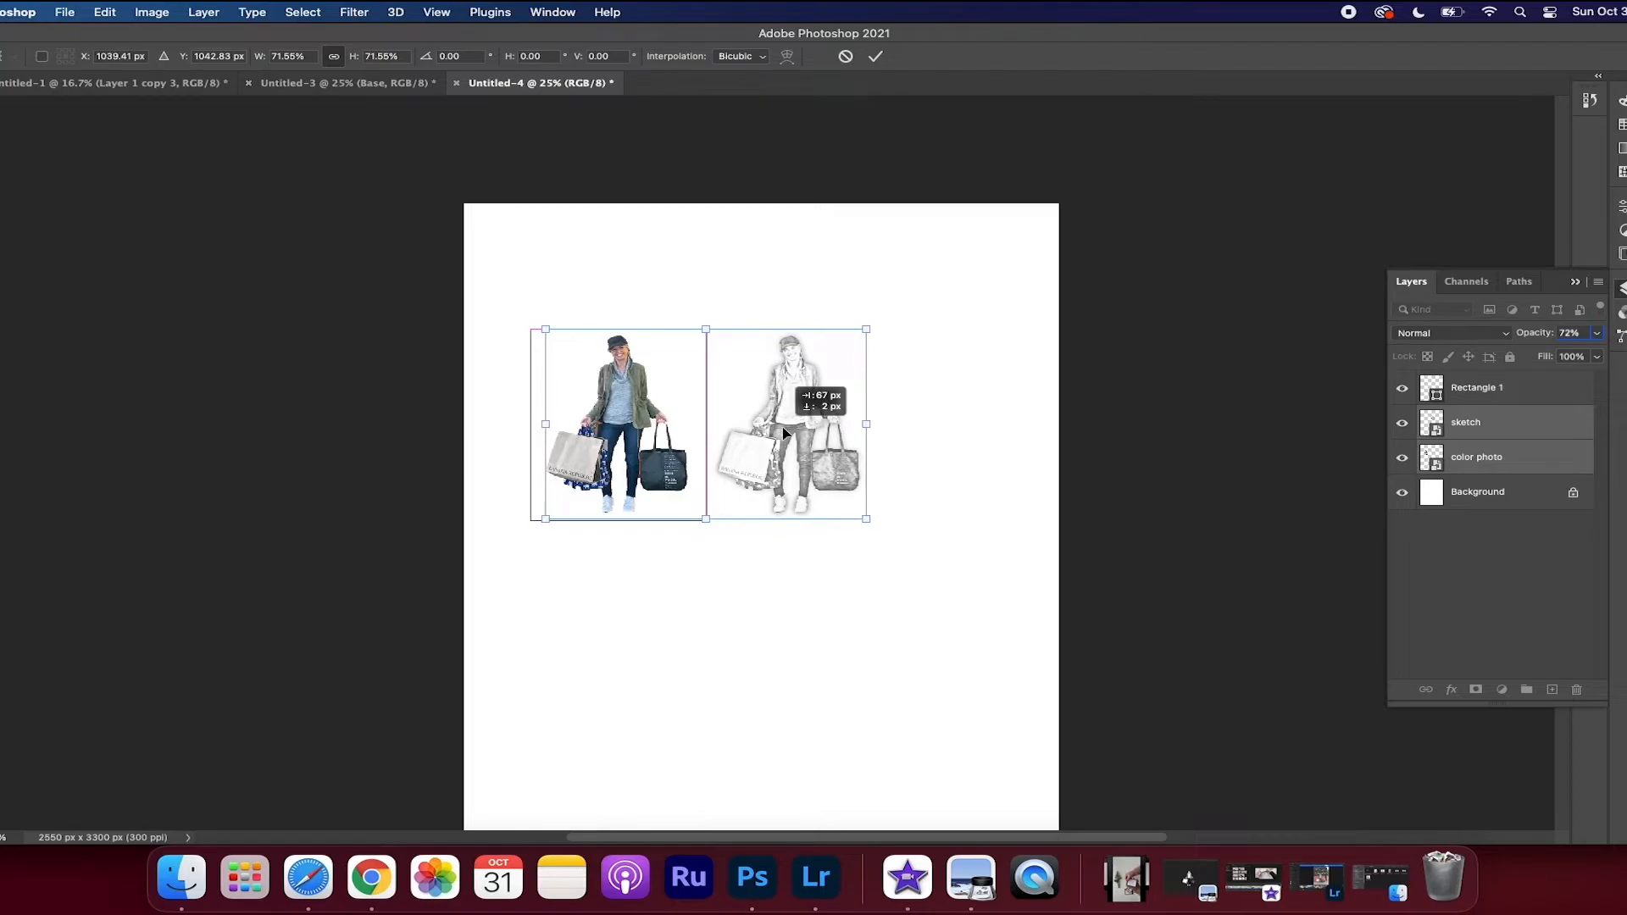
pyautogui.moveTo(785, 433); pyautogui.dragTo(785, 434)
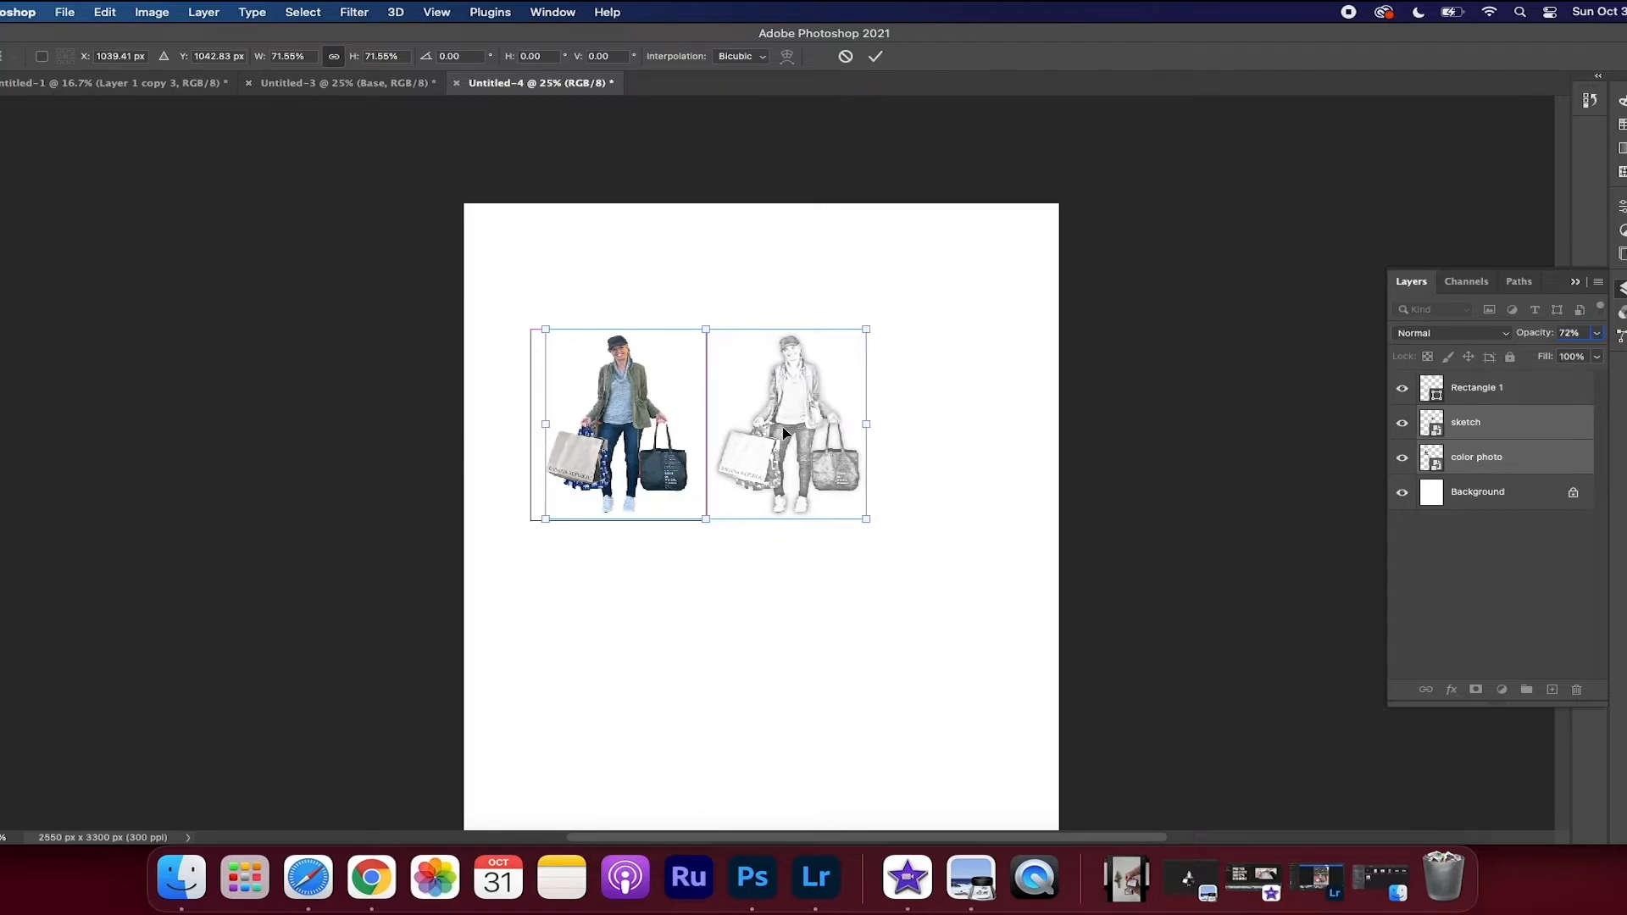
pyautogui.click(1452, 583)
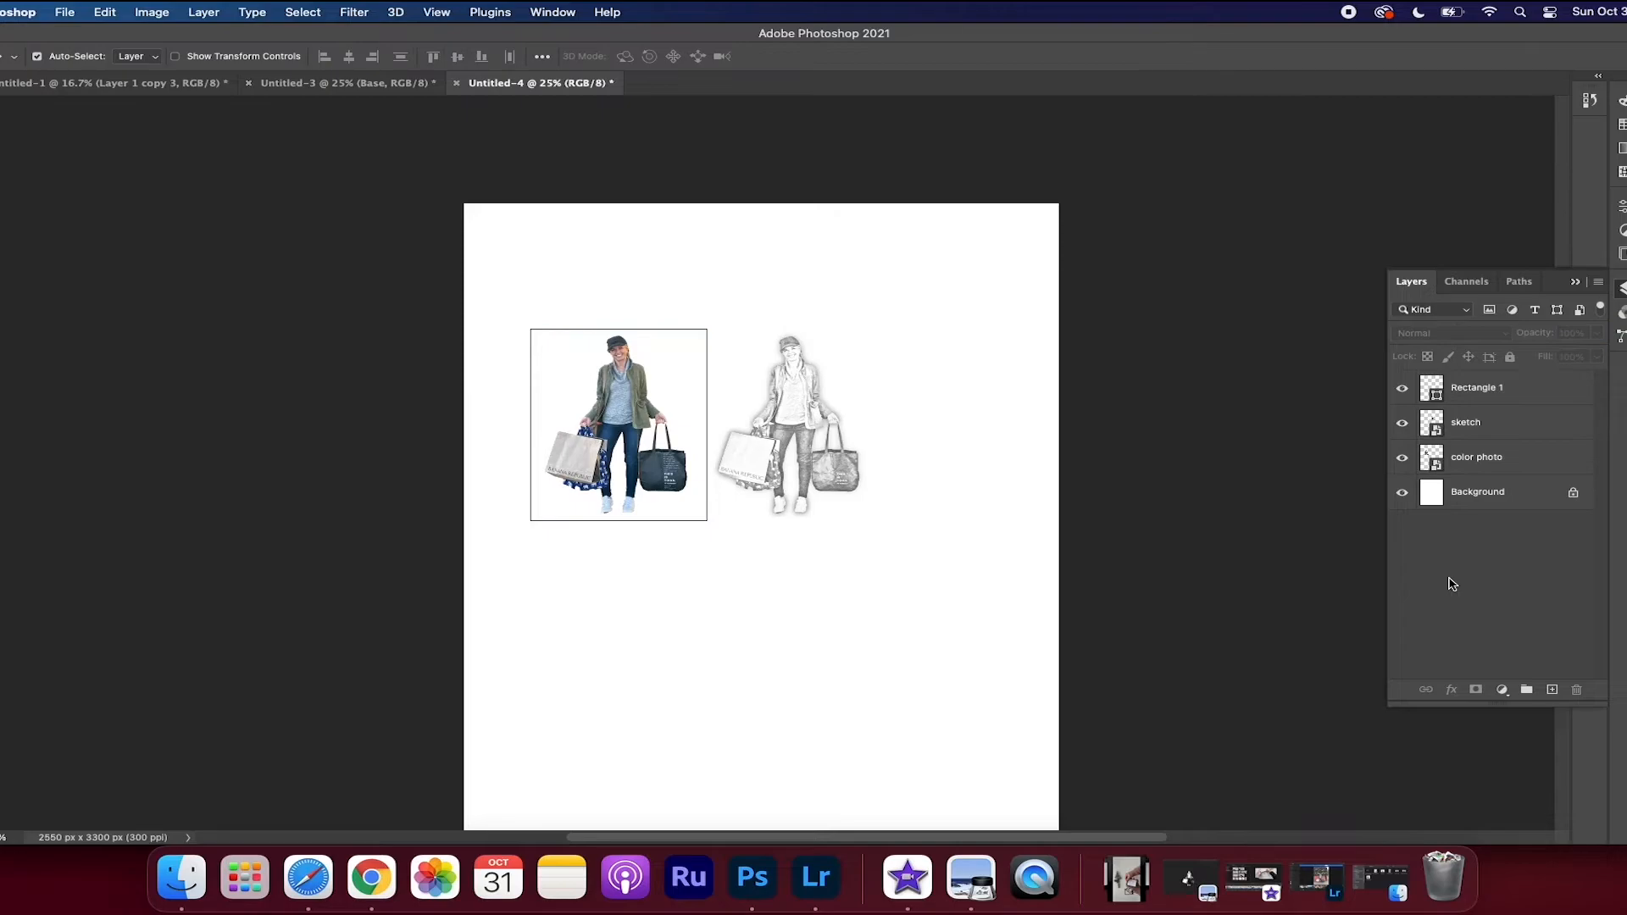
# Move the sketch farther away from the color photo and place a duplicate of the photo's rectangle around it as a matching frame
pyautogui.click(1464, 428)
pyautogui.moveTo(801, 416); pyautogui.dragTo(866, 419)
pyautogui.click(1479, 394)
pyautogui.rightClick(1480, 393)
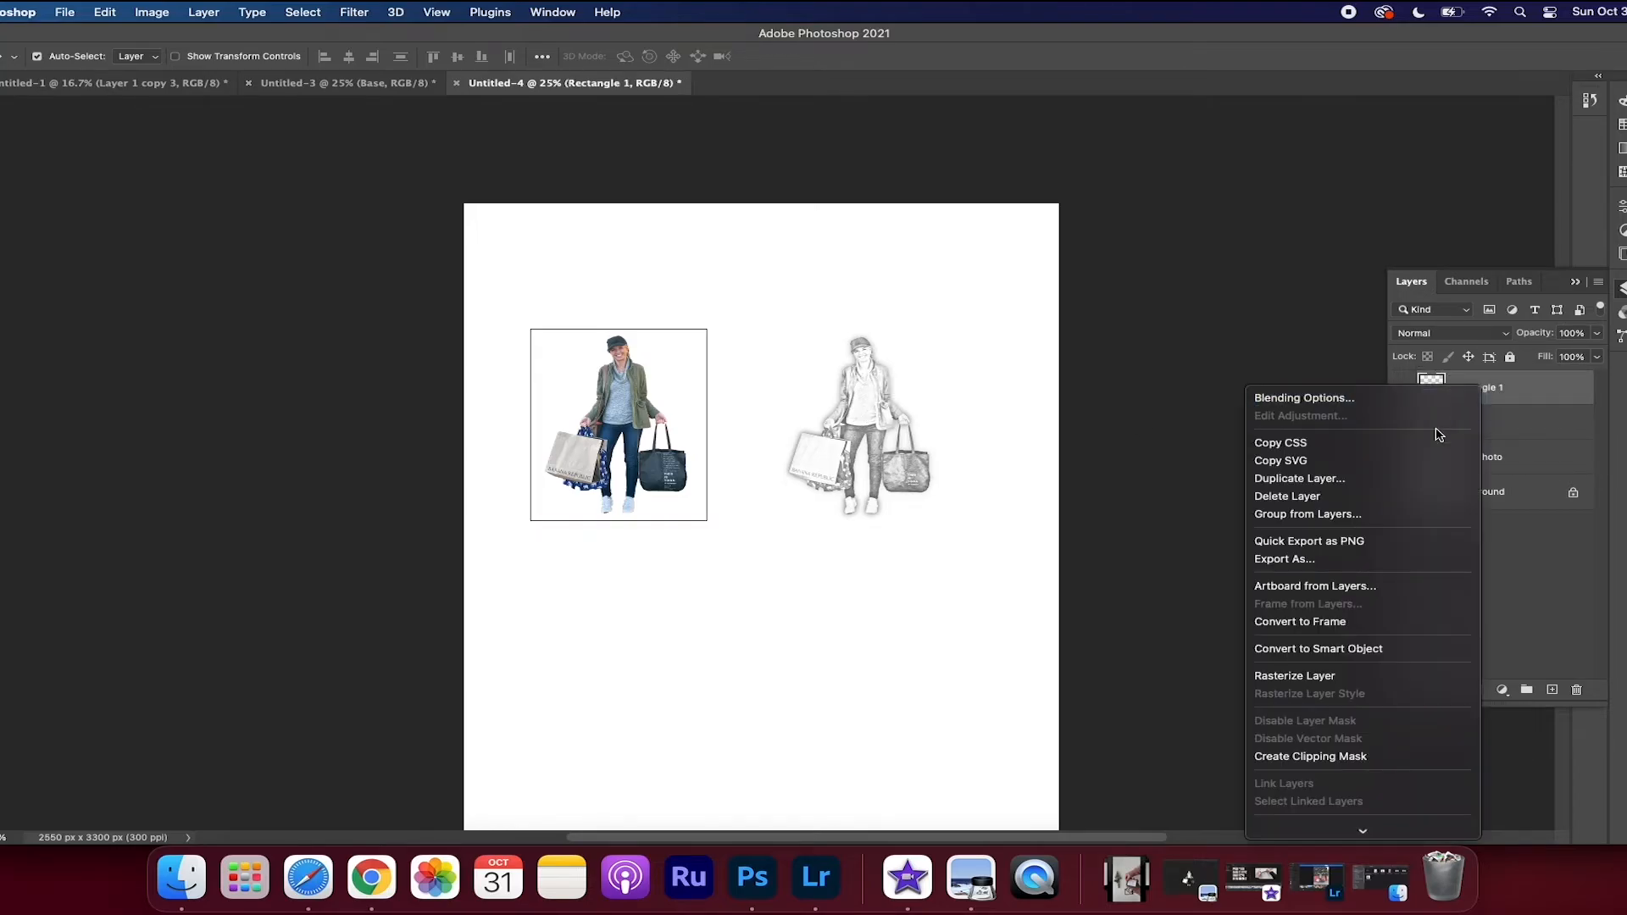
pyautogui.click(1300, 479)
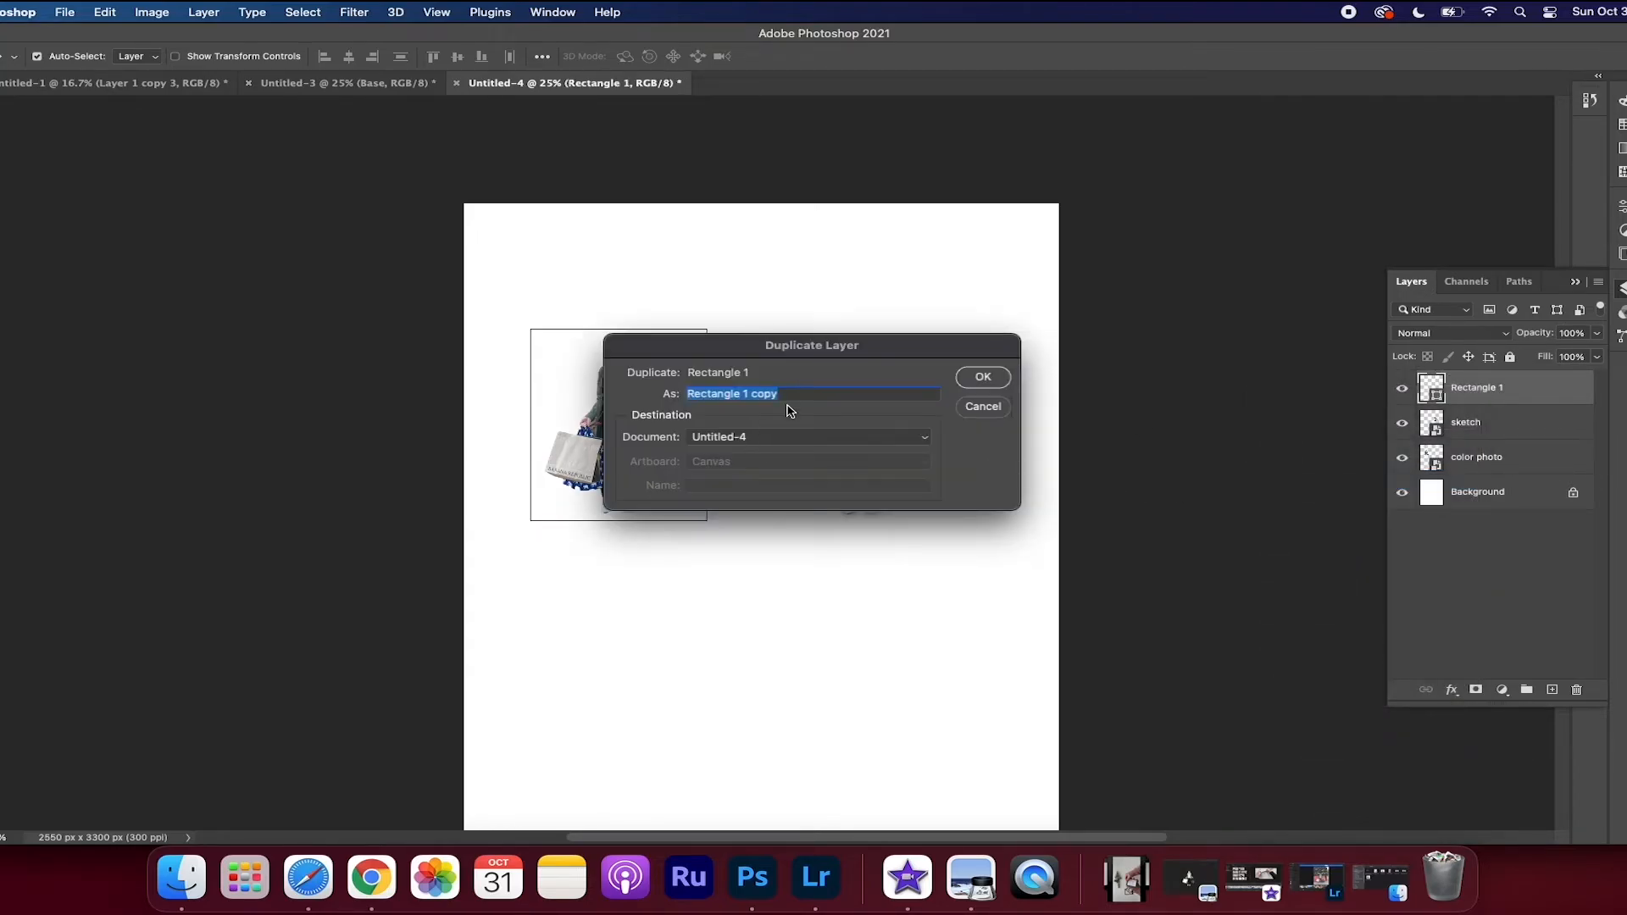
pyautogui.click(982, 377)
pyautogui.press('super+t')
pyautogui.moveTo(581, 395); pyautogui.dragTo(813, 395)
pyautogui.press('Return')
# Lower the opacity of both frame rectangles to 15%
pyautogui.moveTo(1596, 333); pyautogui.dragTo(1524, 359)
pyautogui.click(1491, 422)
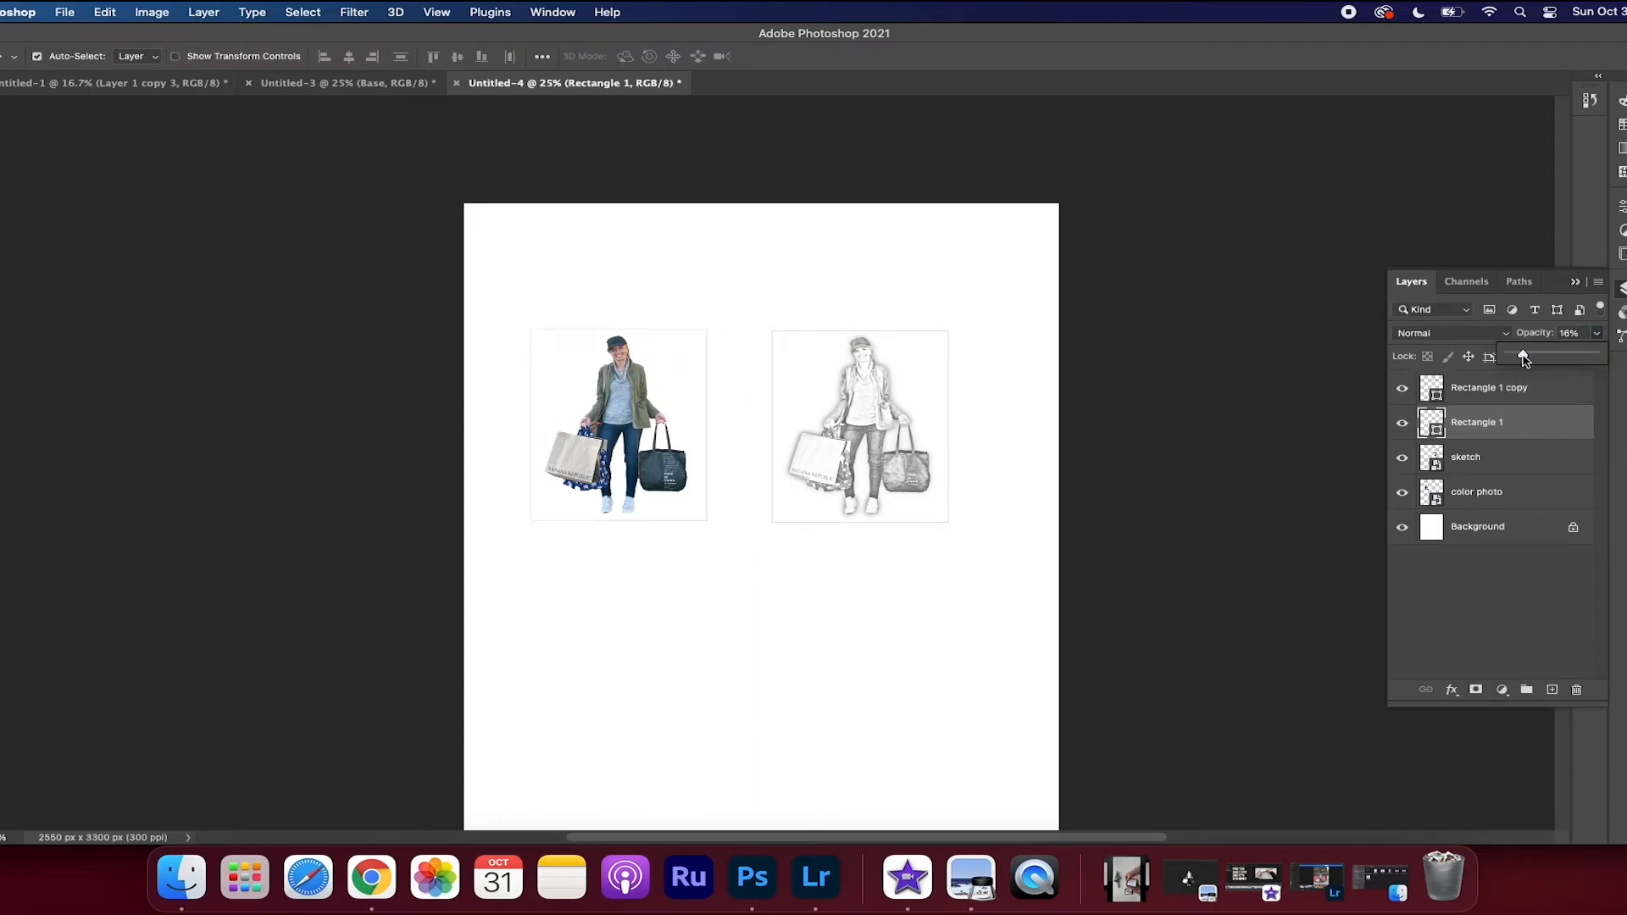
pyautogui.click(1510, 600)
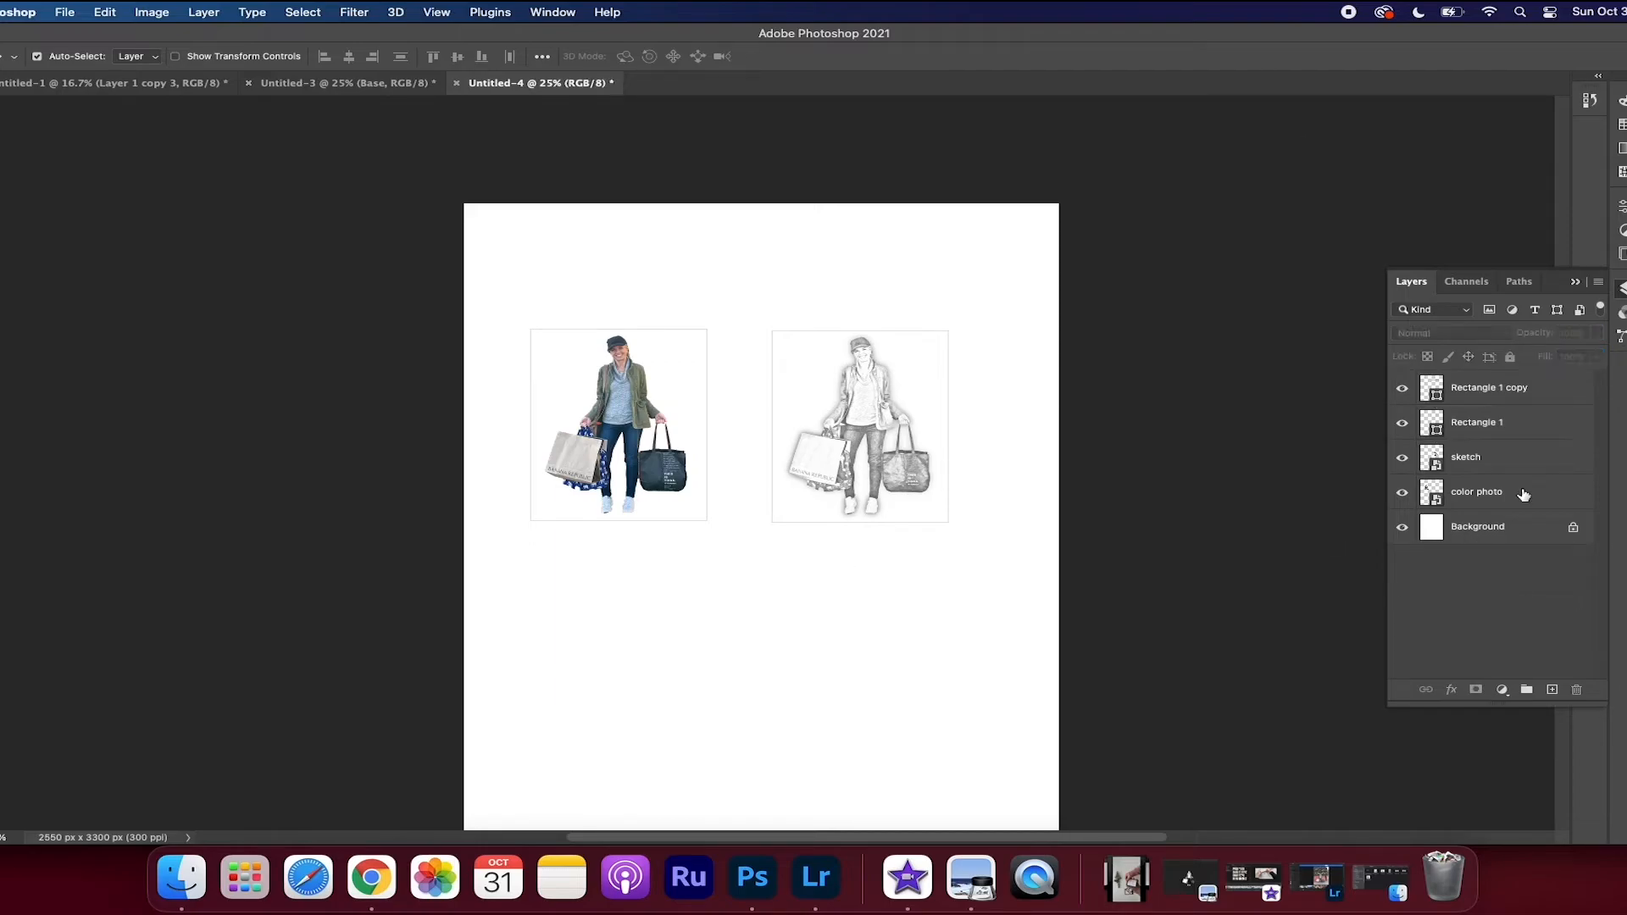
# Rename the duplicated rectangle layer around the sketch as "Sketch Rectangle"
pyautogui.click(1470, 500)
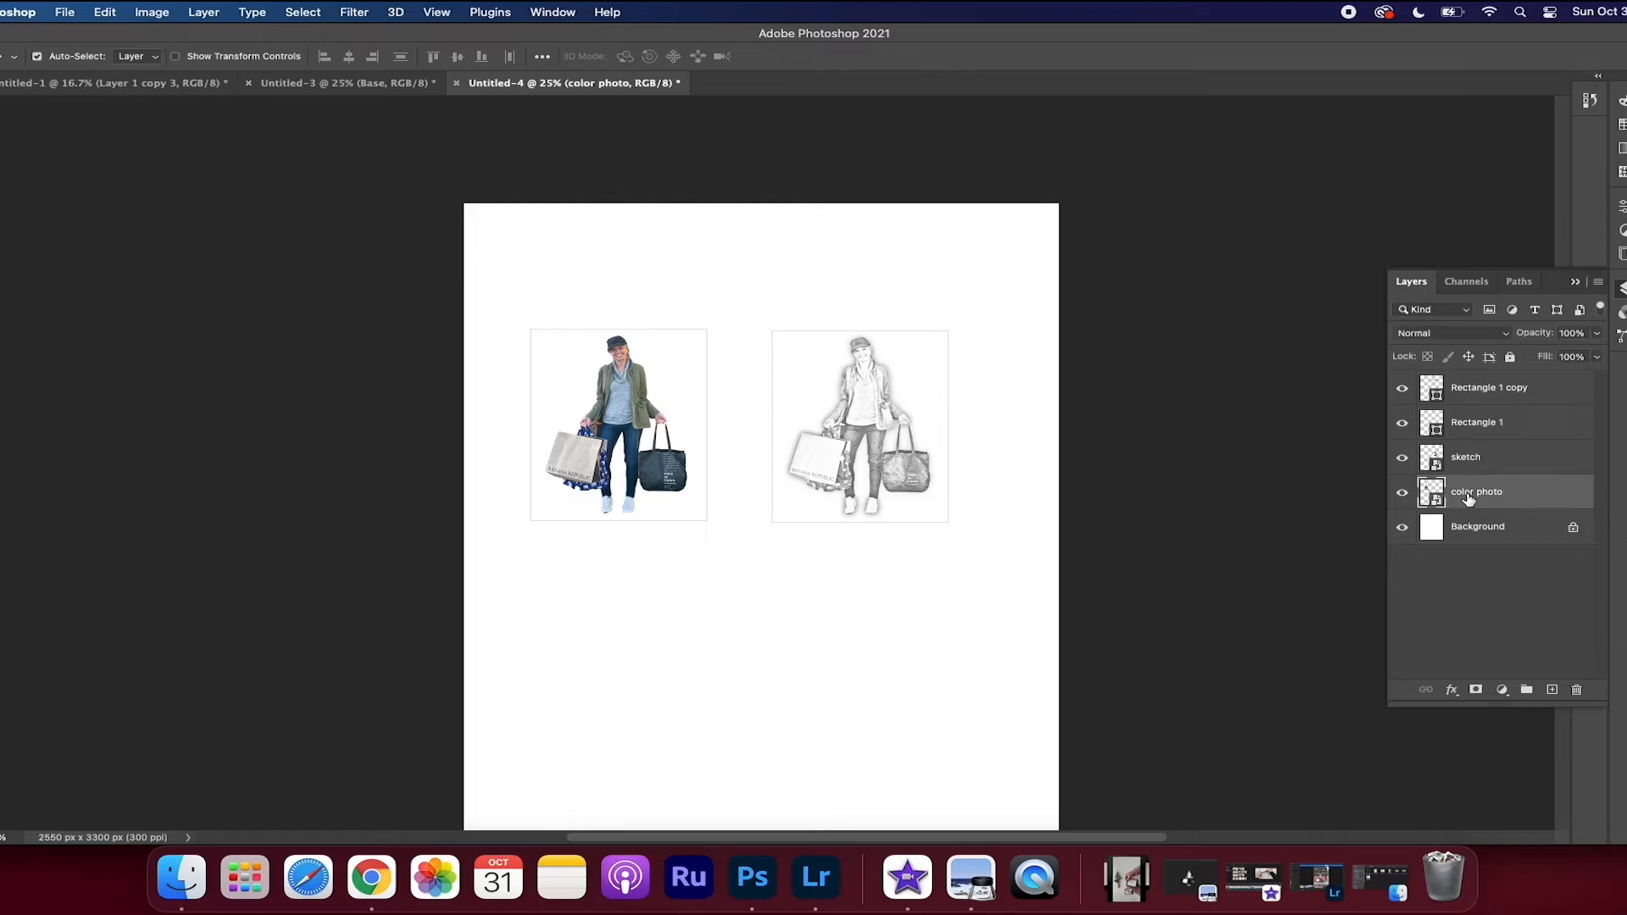
pyautogui.click(1478, 429)
pyautogui.click(1478, 397)
pyautogui.rightClick(1478, 397)
pyautogui.click(1514, 388)
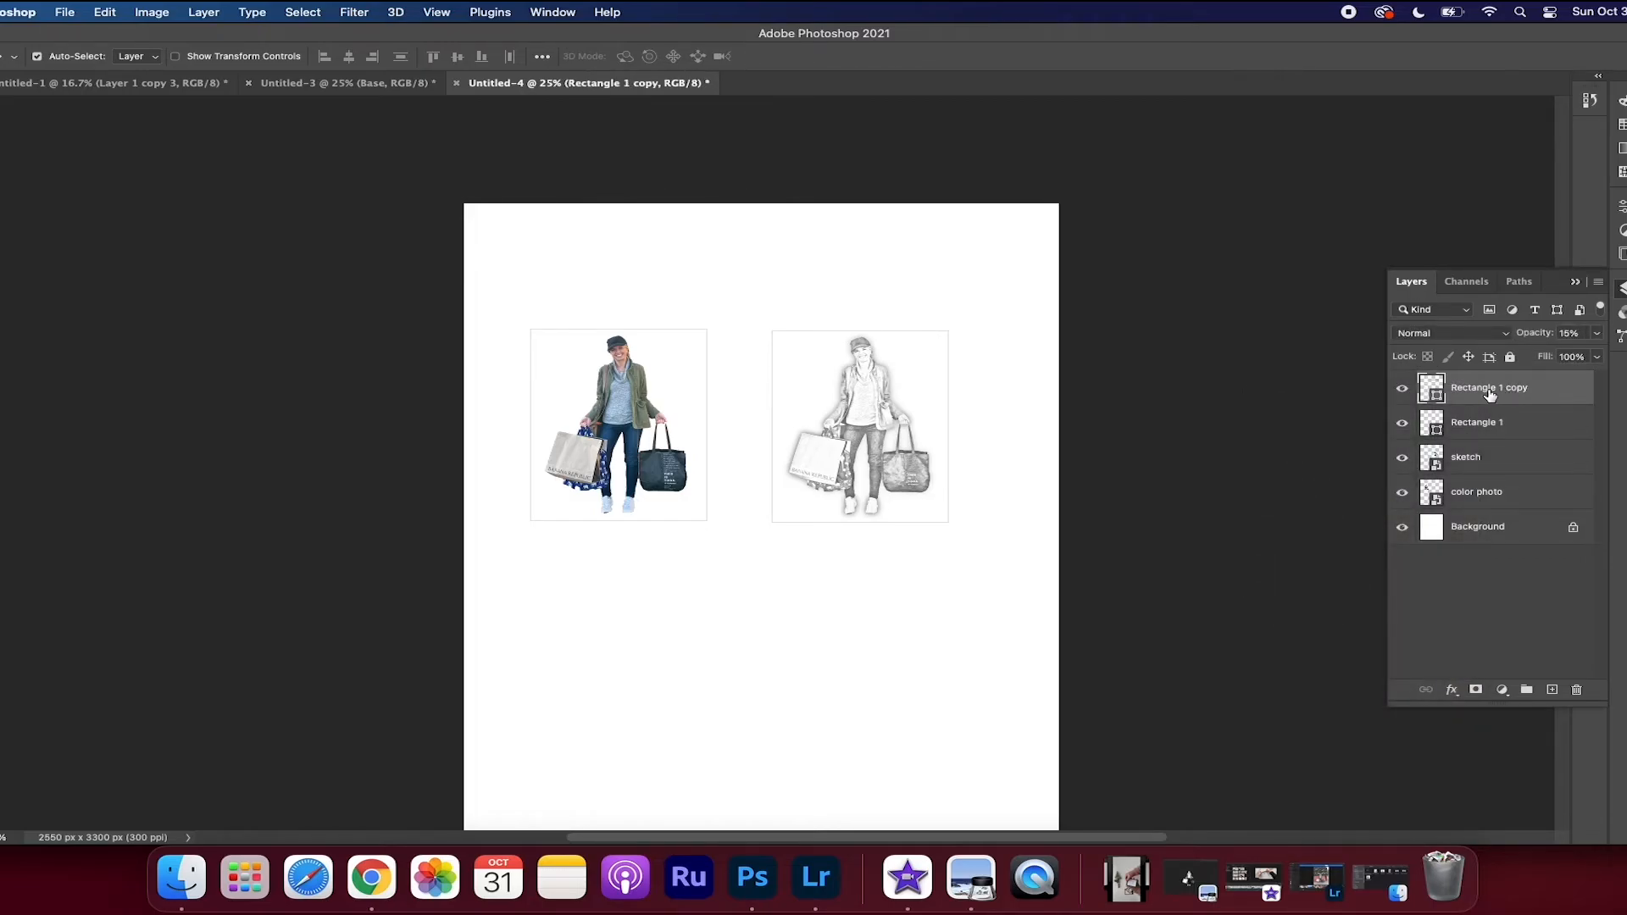
pyautogui.doubleClick(1489, 390)
pyautogui.write('Sketch Rectange')
pyautogui.press('BackSpace')
pyautogui.press('BackSpace')
pyautogui.write('gle')
pyautogui.click(1489, 676)
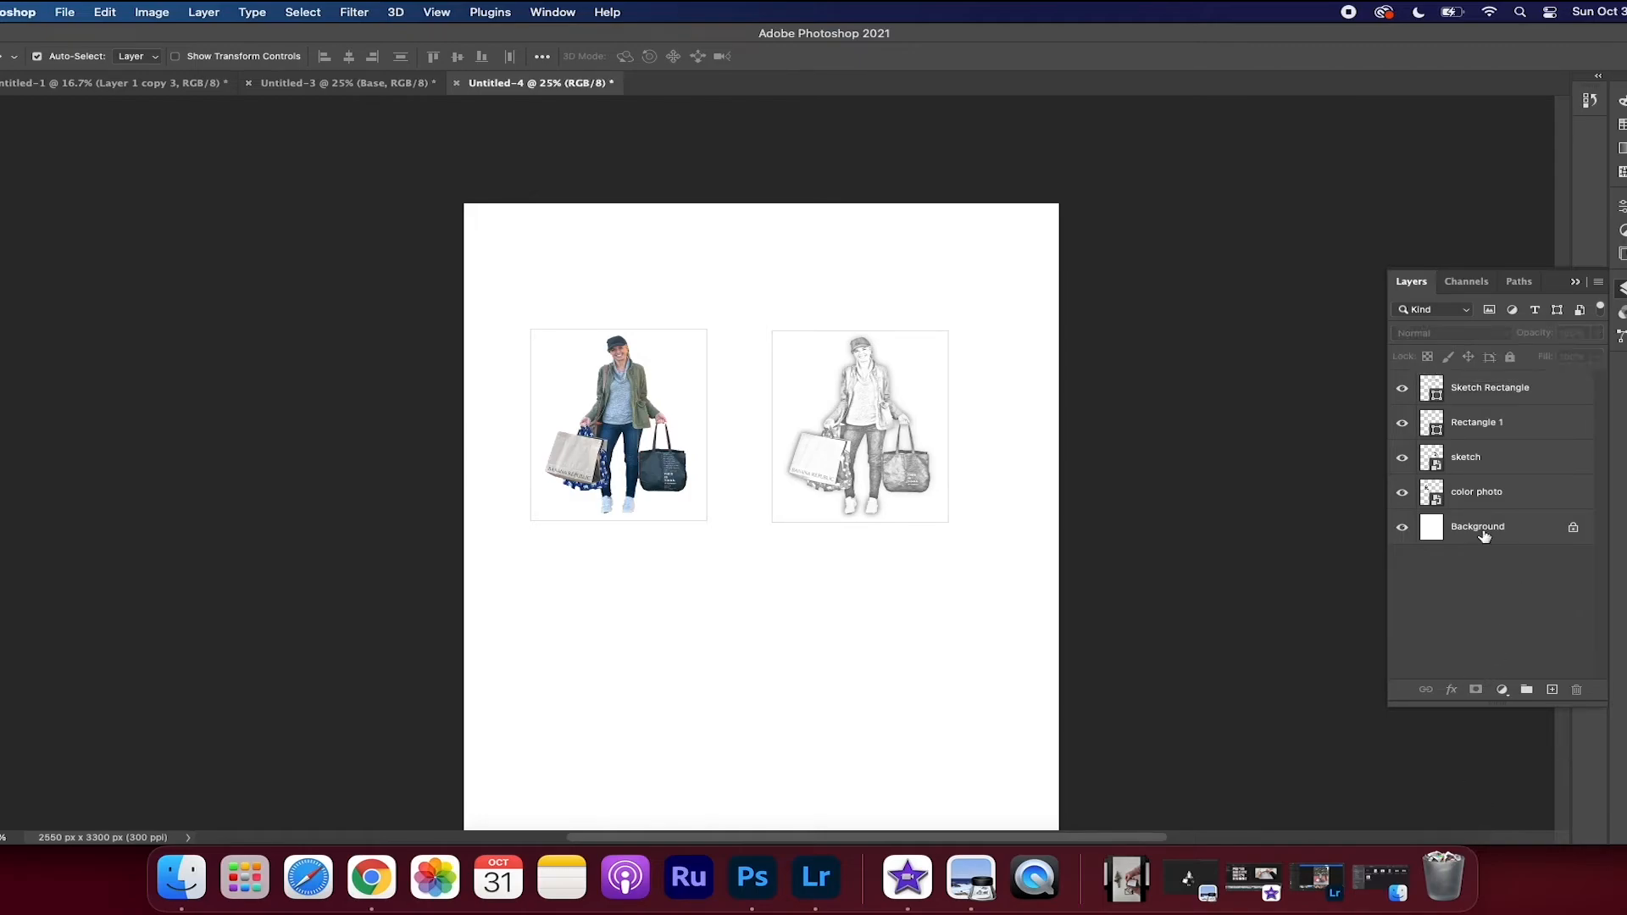
# Rename the rectangle layer around the color photo as "Color Photo Rectangle"
pyautogui.click(1467, 426)
pyautogui.doubleClick(1467, 426)
pyautogui.write('Color Photo Rectangle')
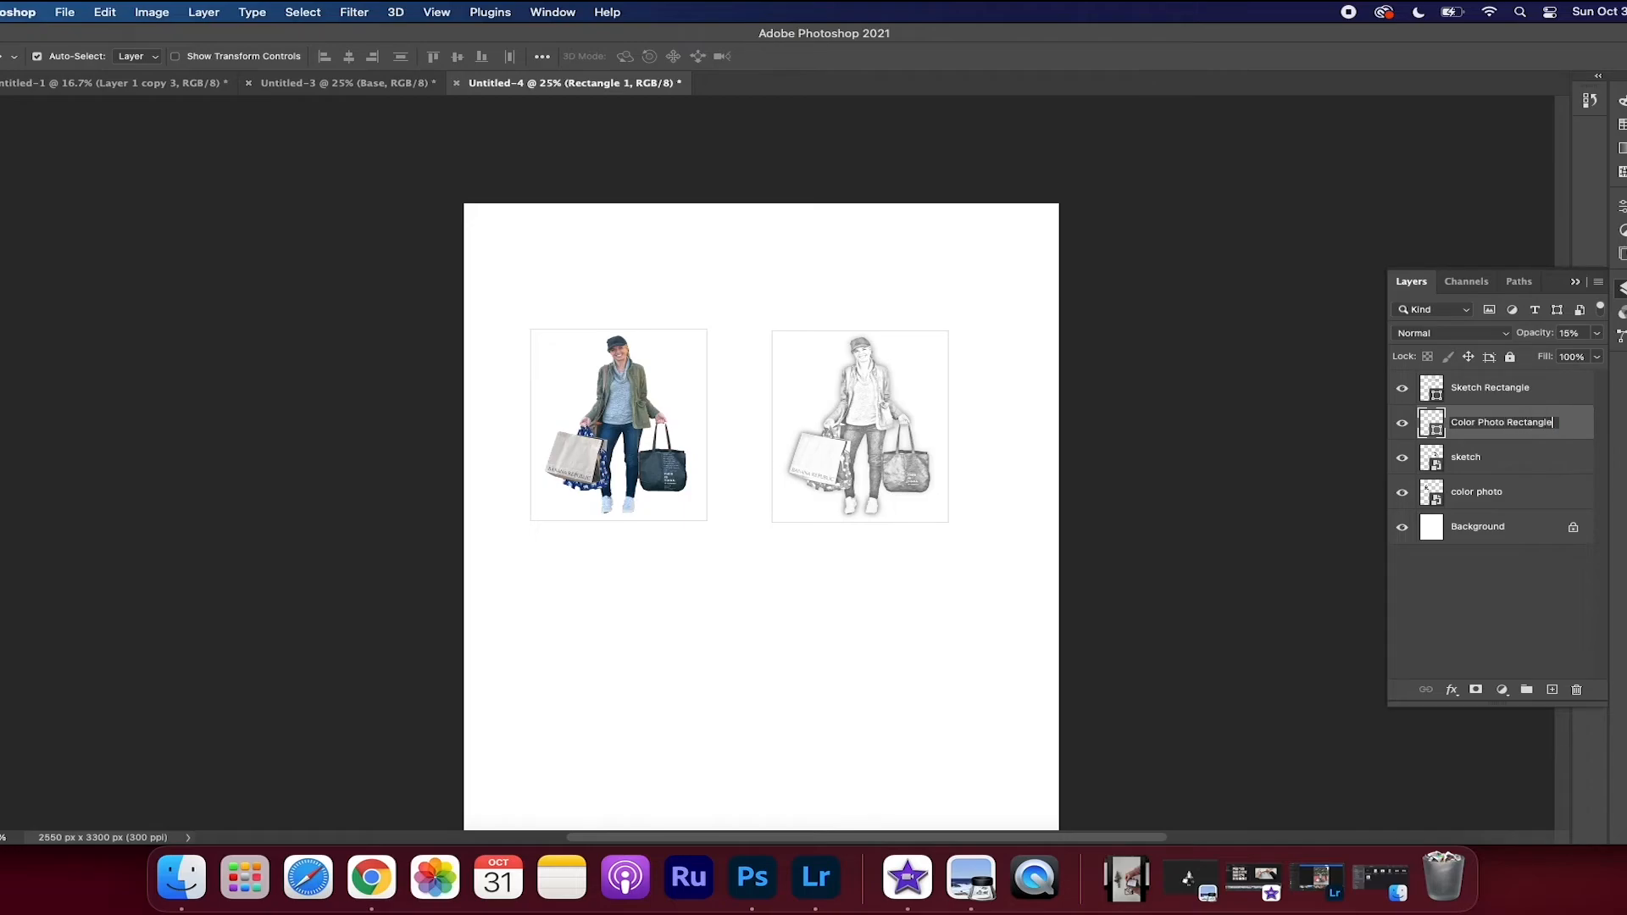
pyautogui.click(1479, 599)
# Hide the Sketch Rectangle and sketch layers, leaving only the framed color photo on the page
pyautogui.click(1404, 426)
pyautogui.click(1405, 426)
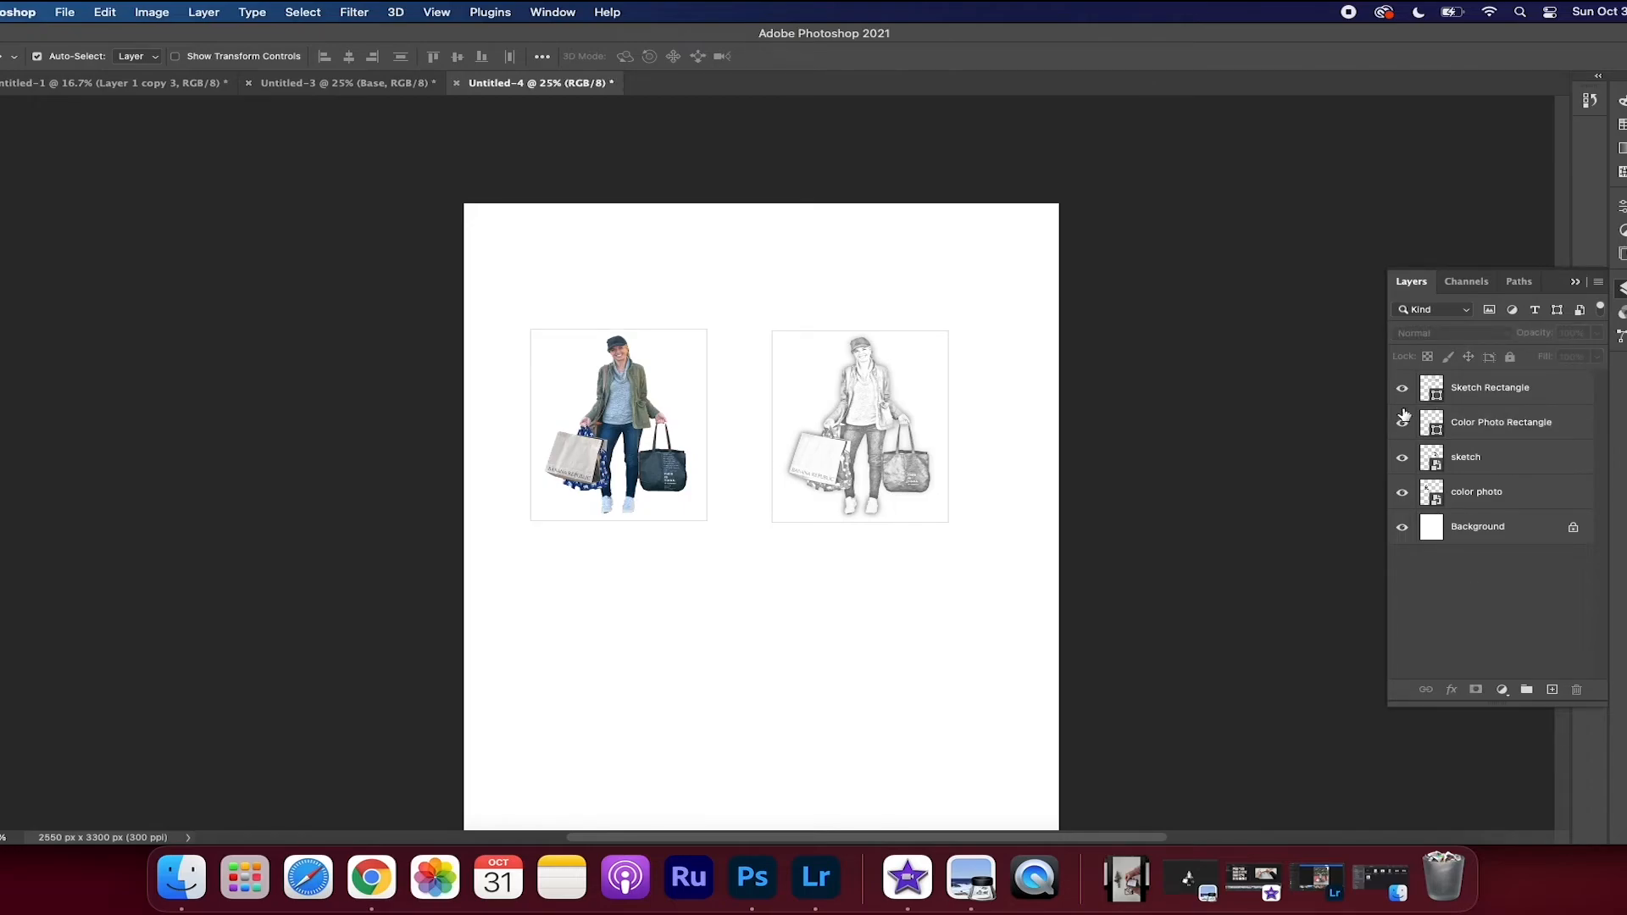
pyautogui.click(1402, 388)
pyautogui.click(1403, 458)
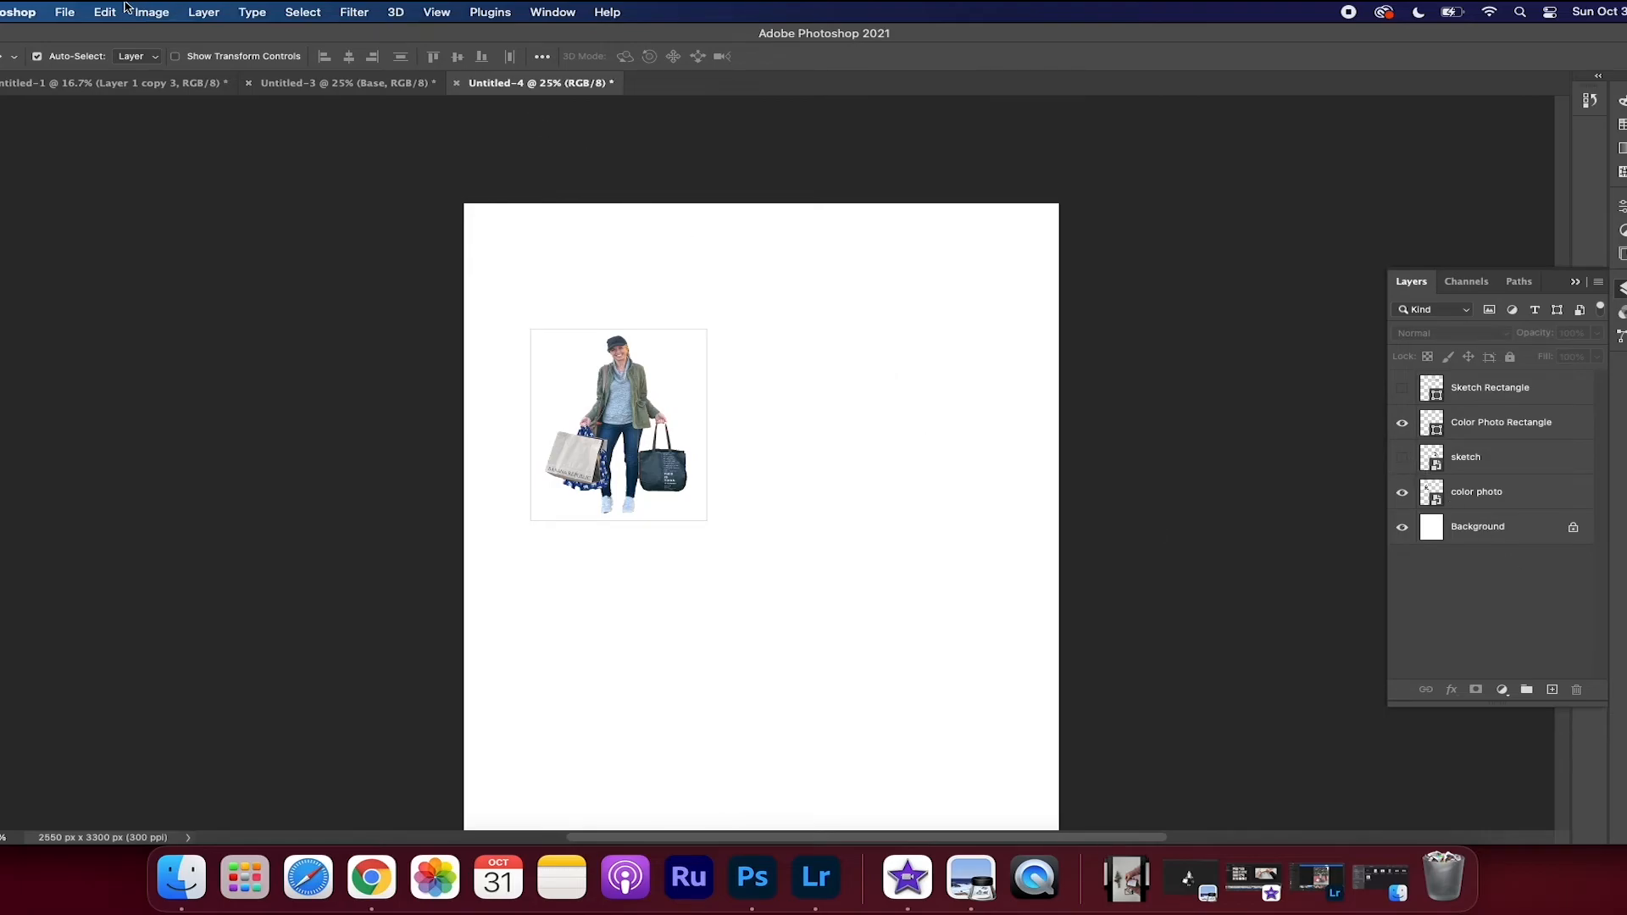
# Preview the framed color photo in the print settings and leave them without printing
pyautogui.click(34, 15)
pyautogui.moveTo(65, 12)
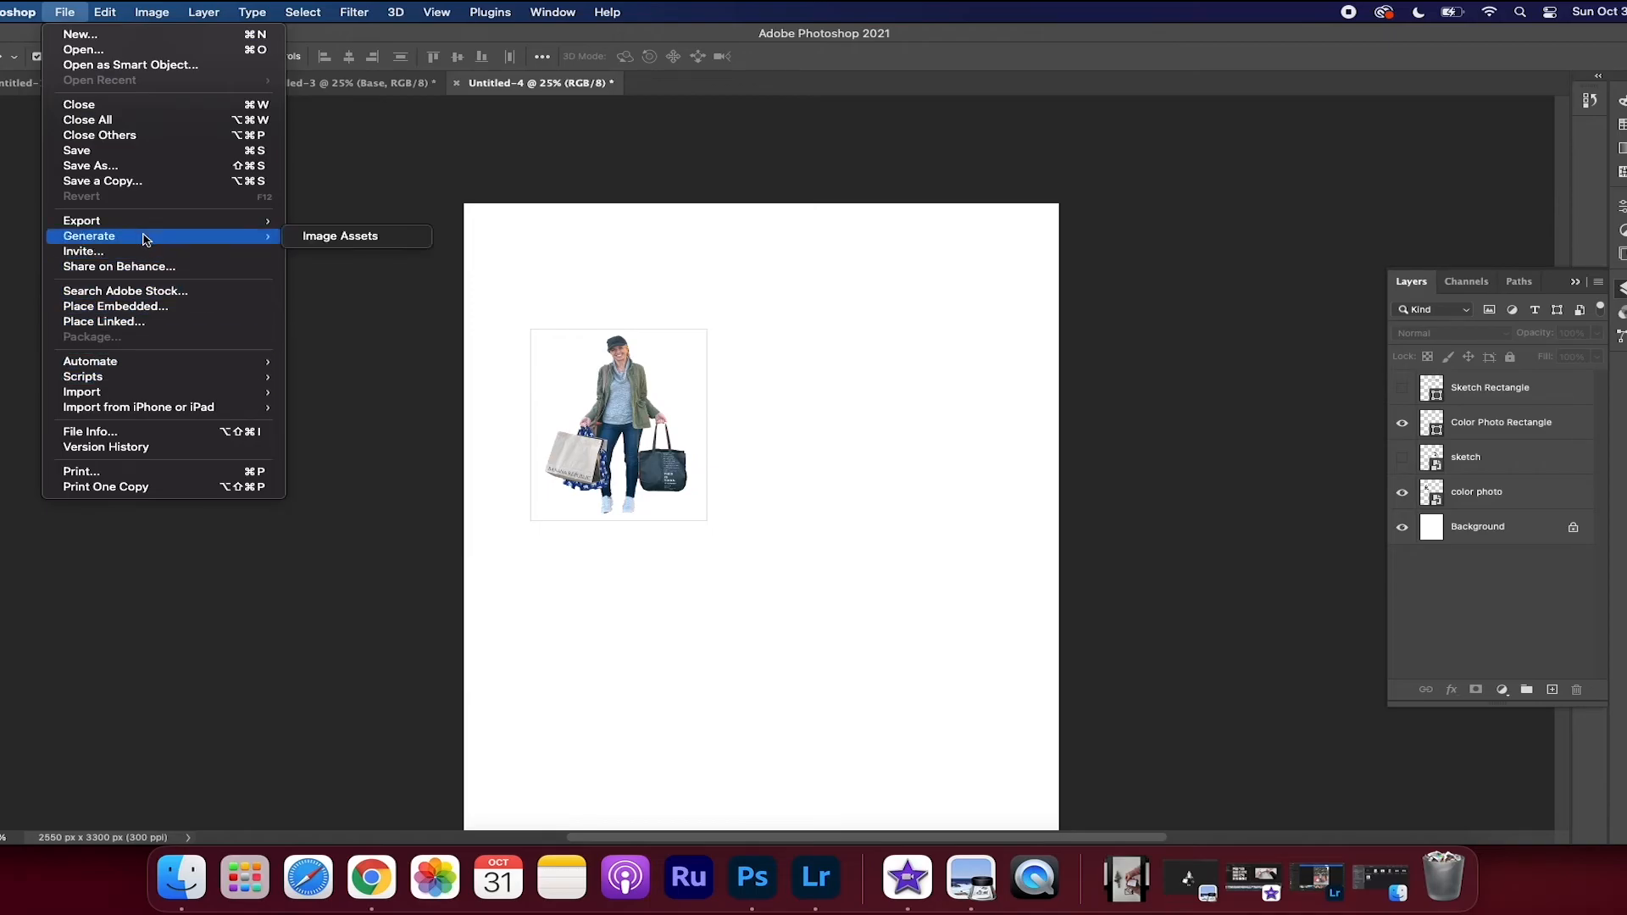
pyautogui.click(144, 471)
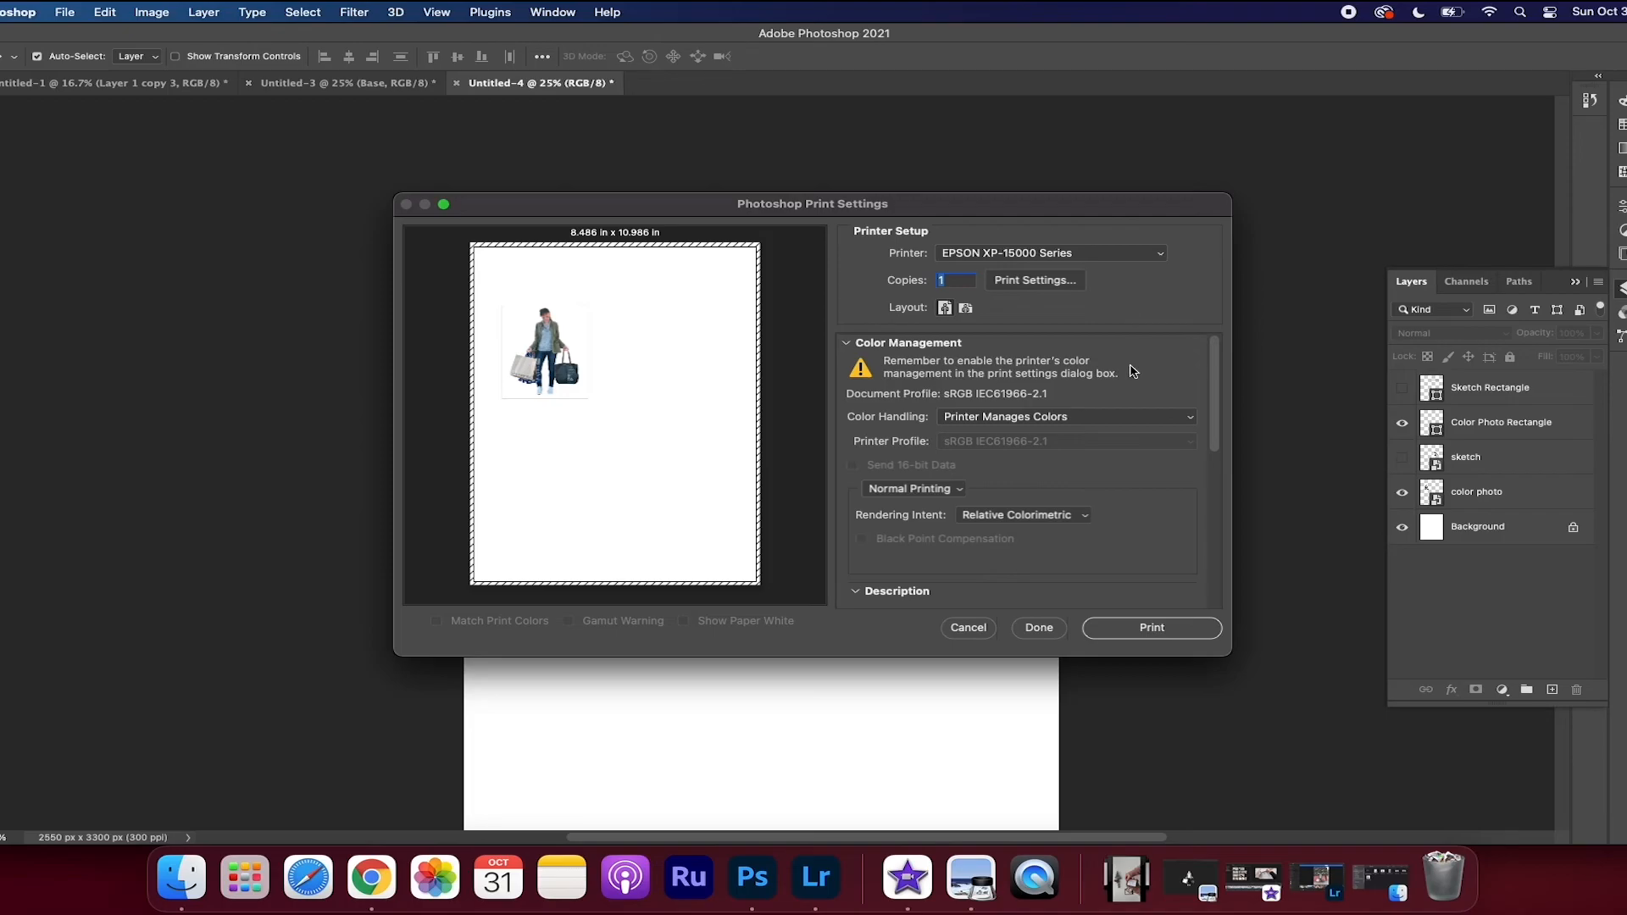
pyautogui.click(969, 631)
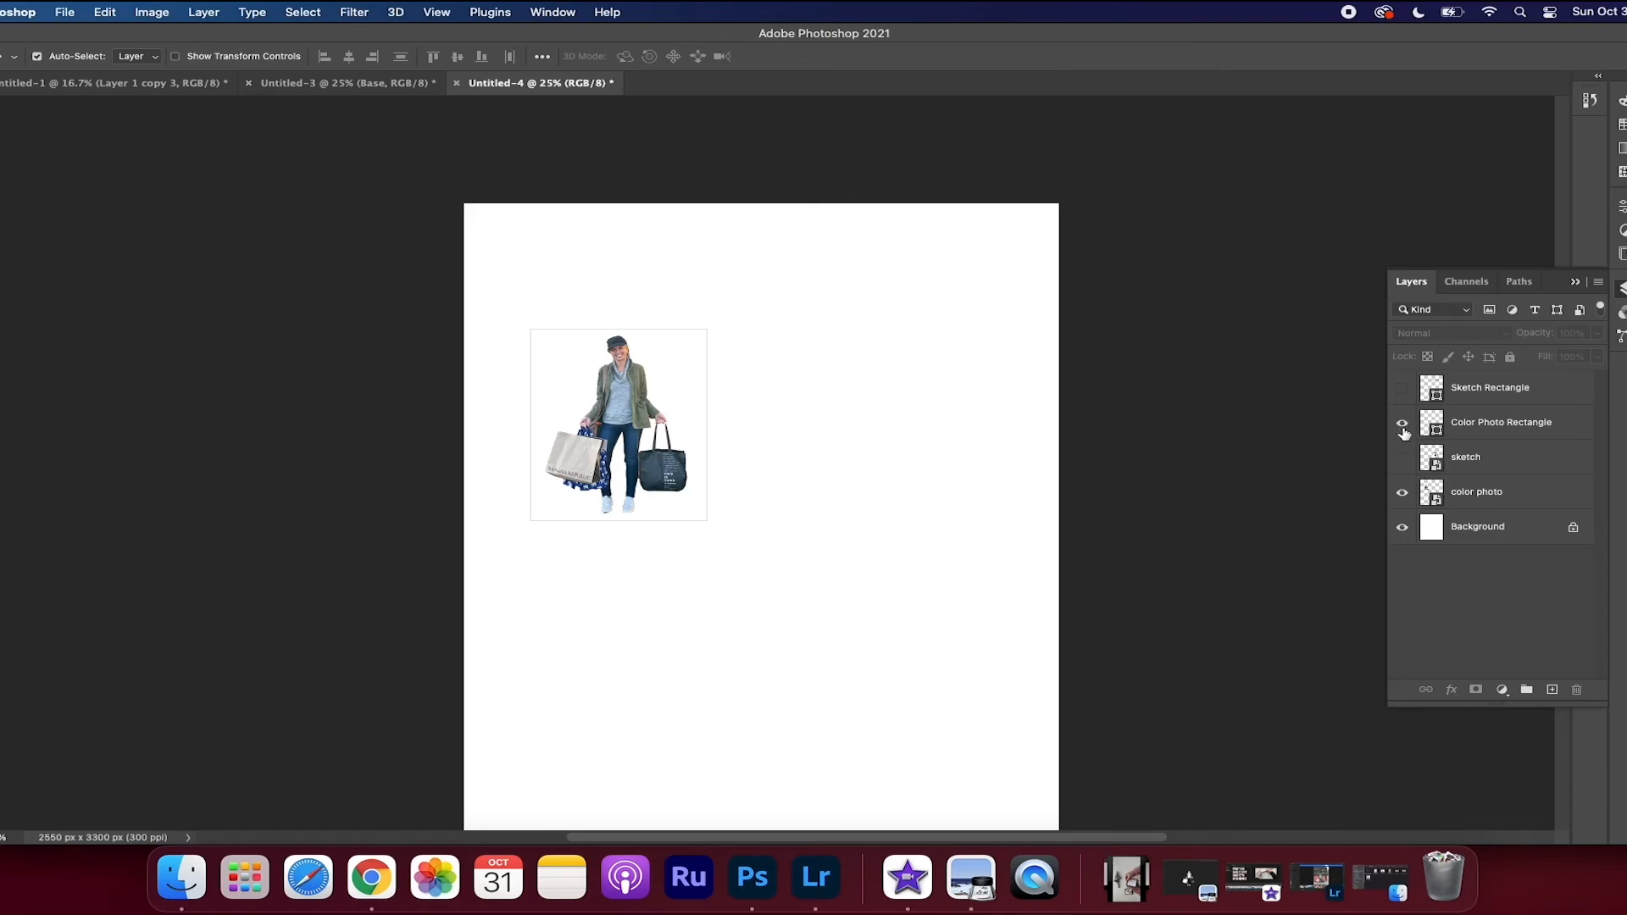
# Show the sketch and Sketch Rectangle, hide the color photo and its rectangle, and check the framed sketch in the print settings
pyautogui.click(1402, 387)
pyautogui.click(1403, 458)
pyautogui.click(1402, 423)
pyautogui.click(1402, 493)
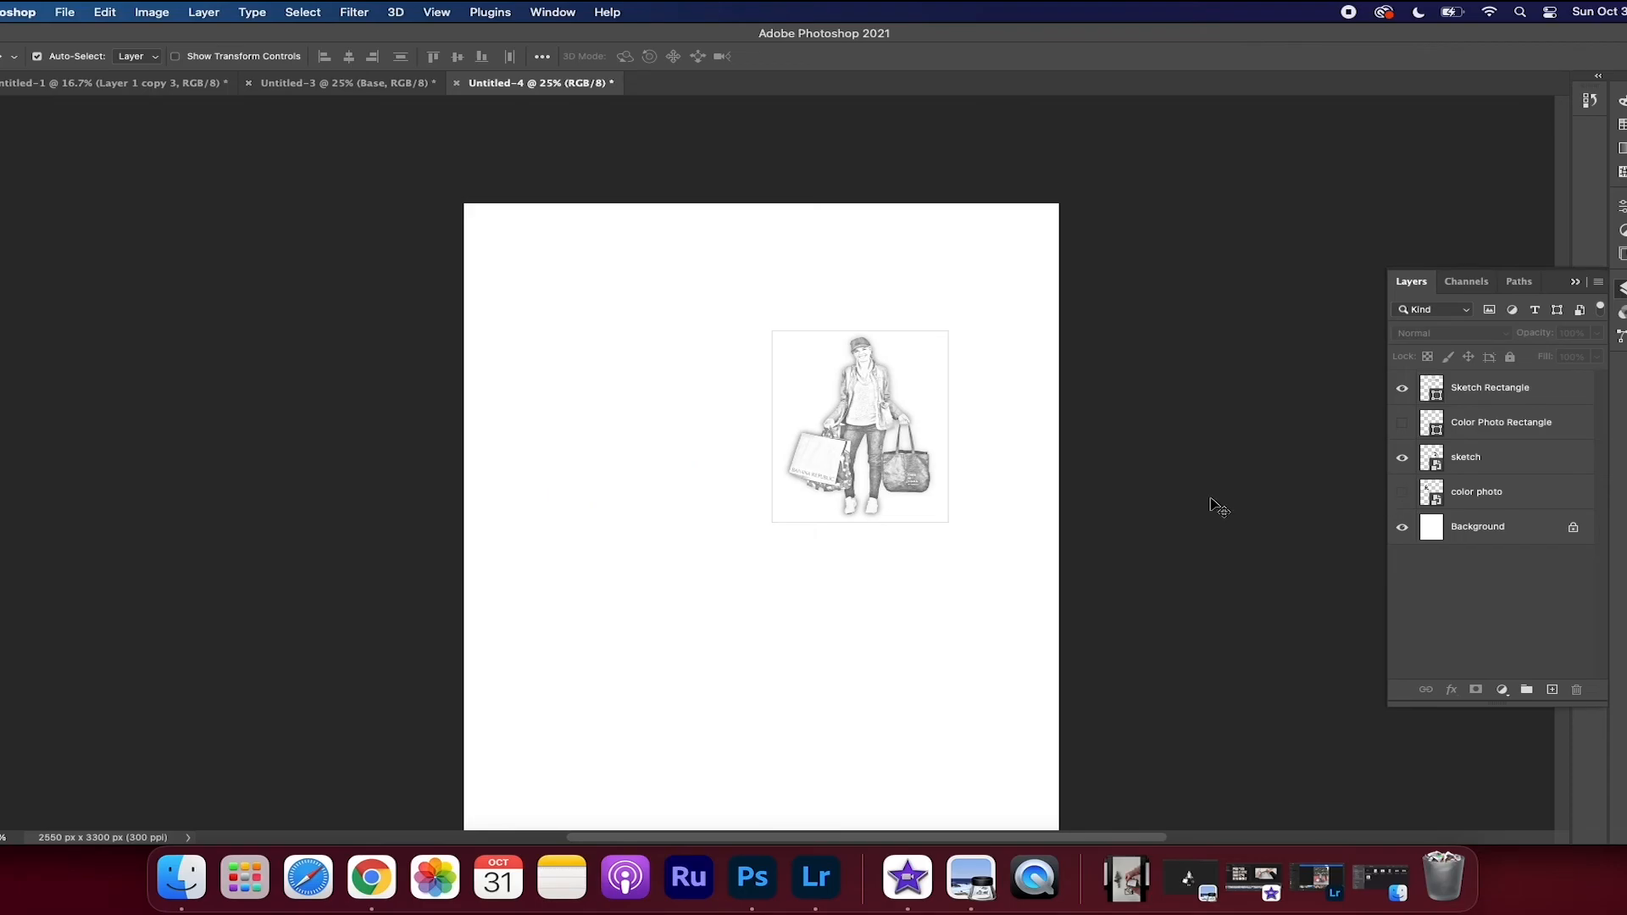
pyautogui.press('super+p')
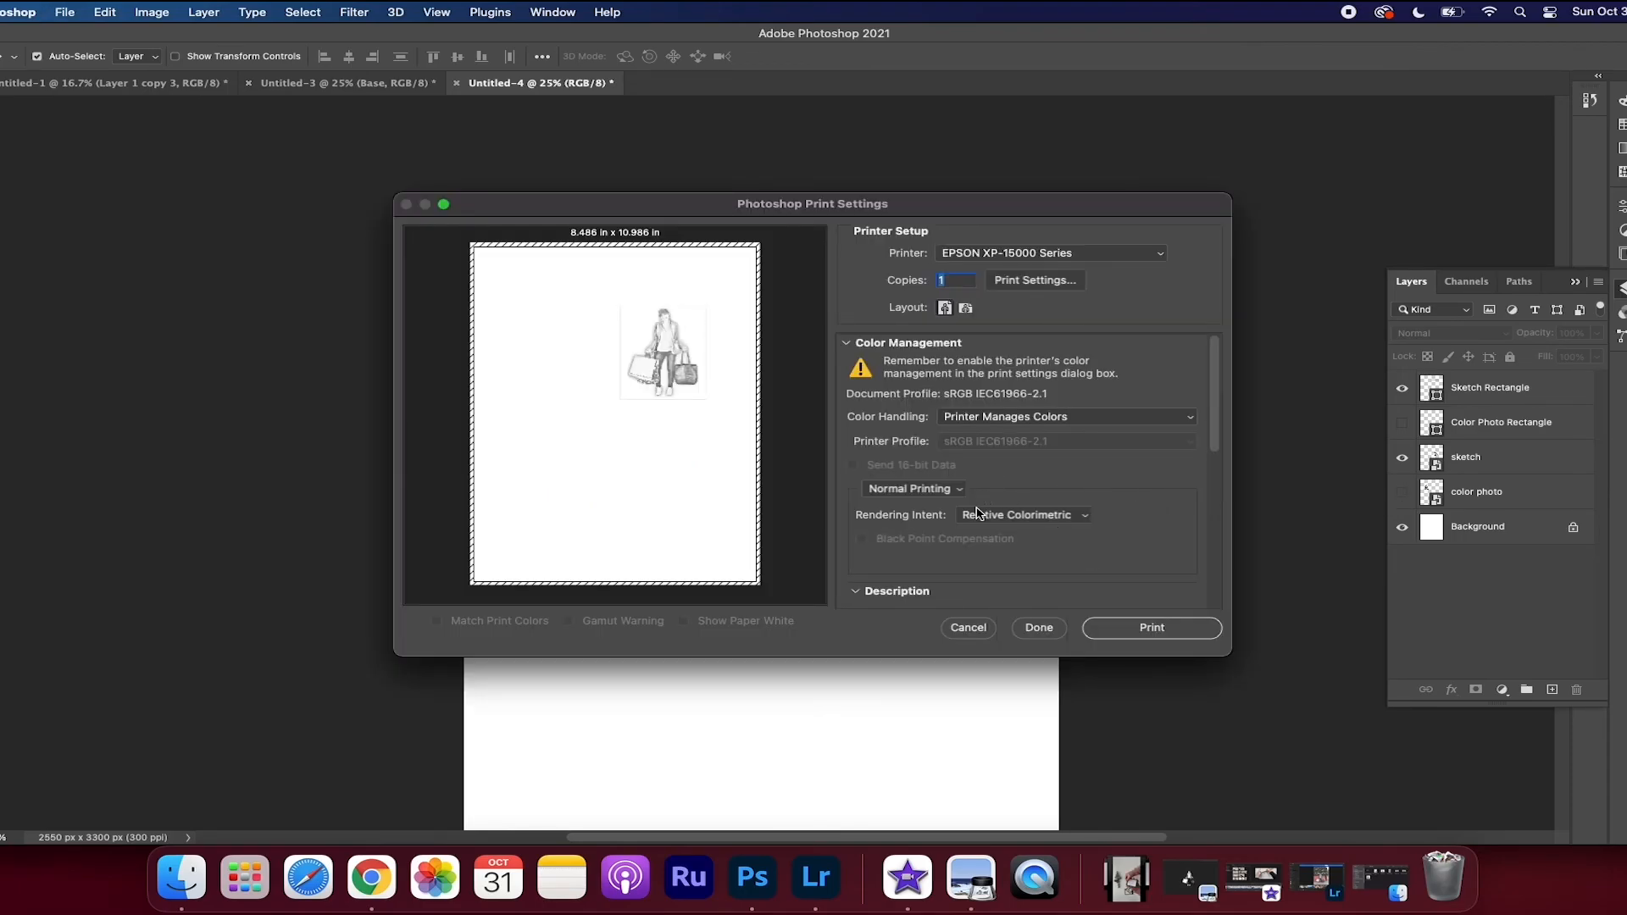
pyautogui.click(1048, 632)
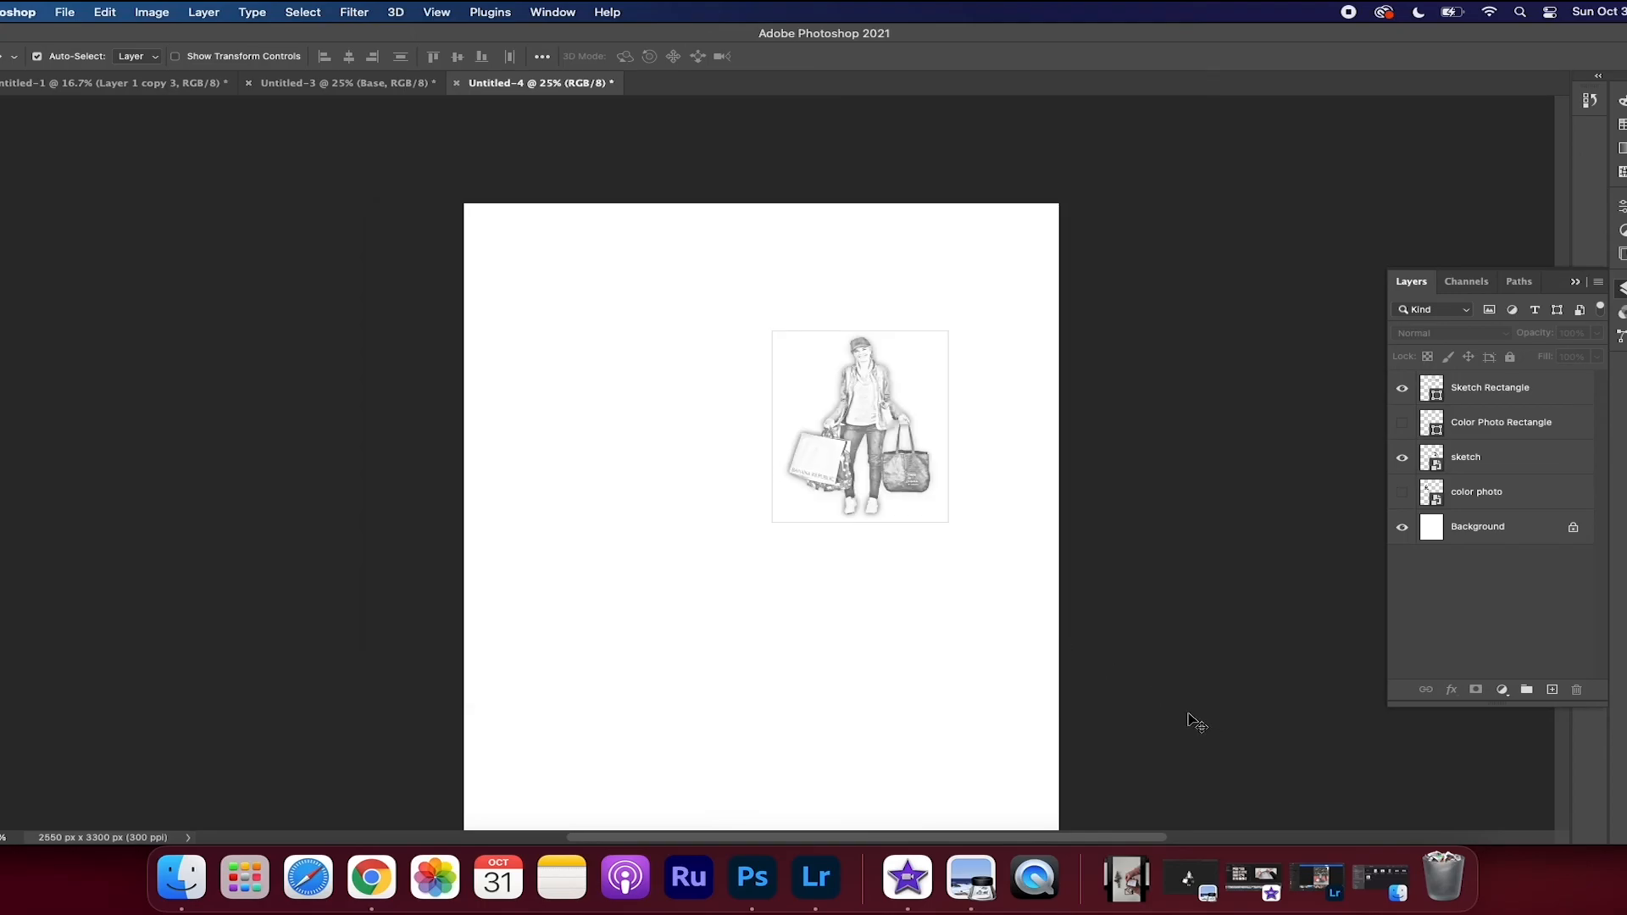